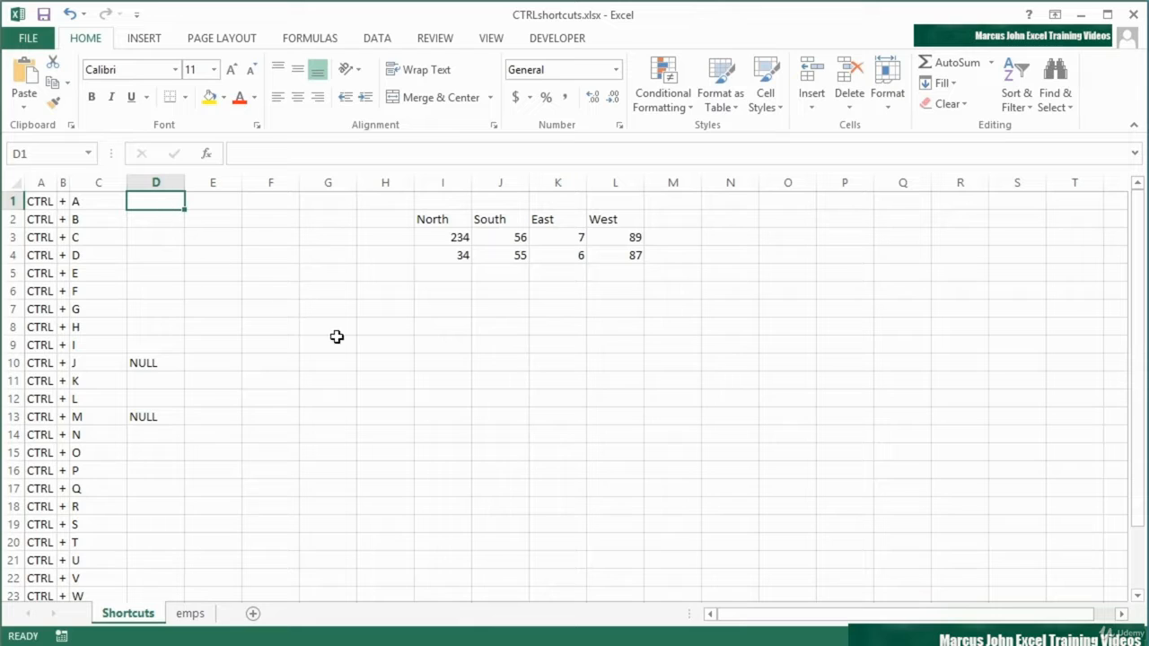
Step: Select the North–West data block from I3, extend the selection to the whole sheet, and clear it at I7
click(453, 237)
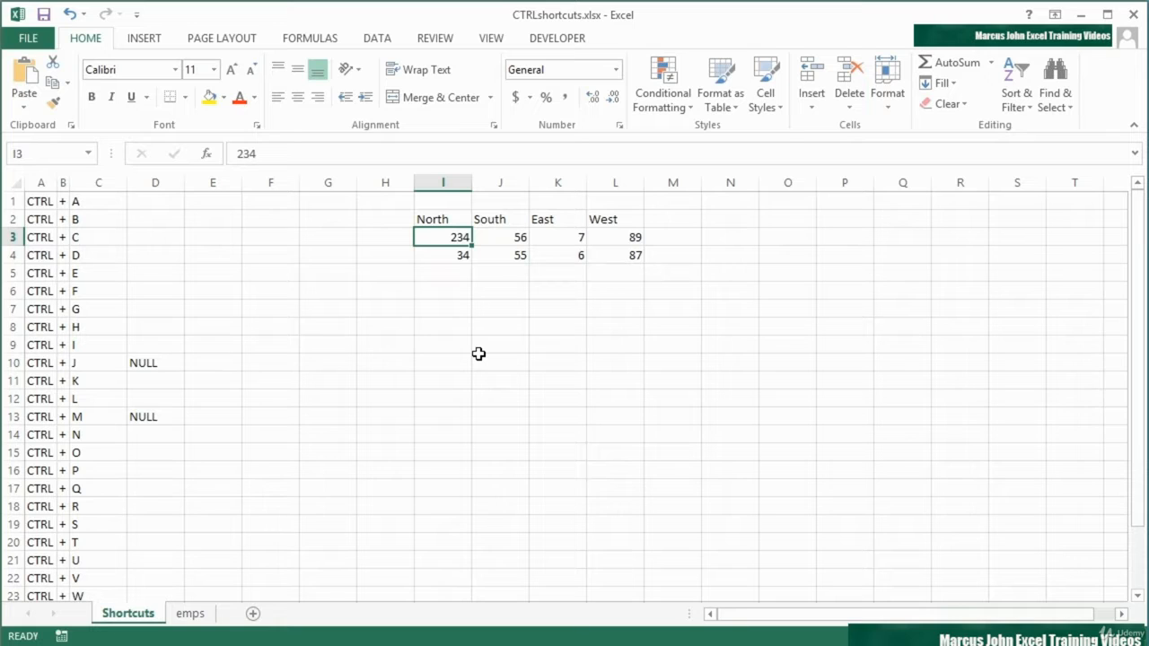
key(ctrl+a)
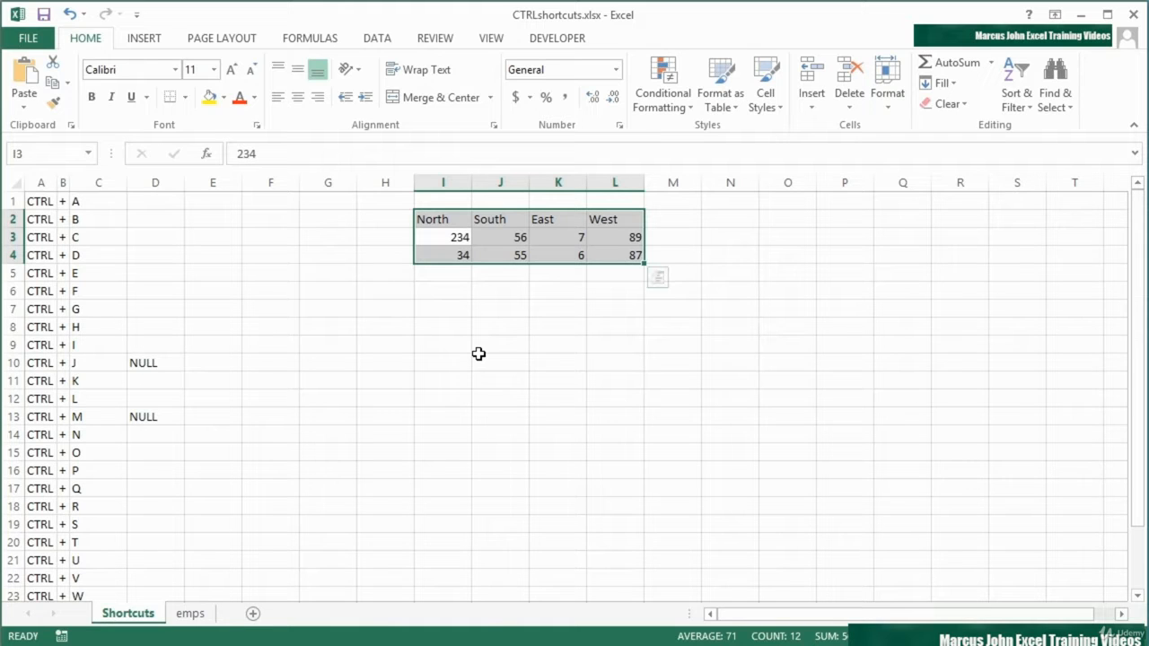
key(ctrl+a)
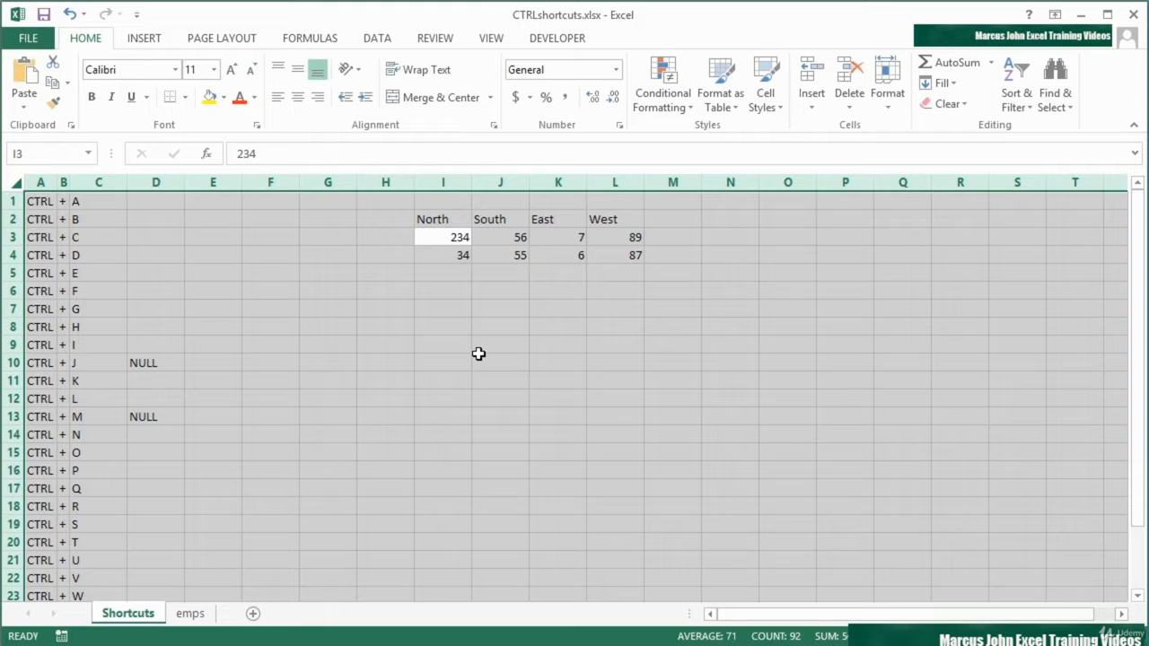
click(431, 314)
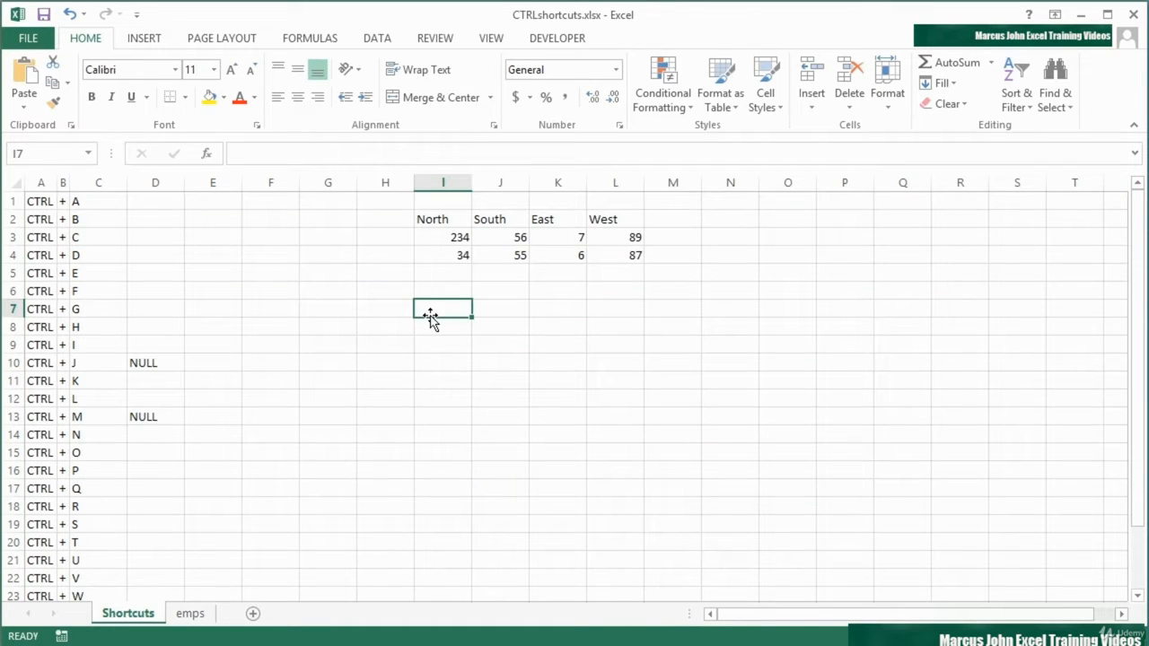
Step: Select the shortcut list block from A3, extend the selection to the whole sheet, and clear it
click(39, 236)
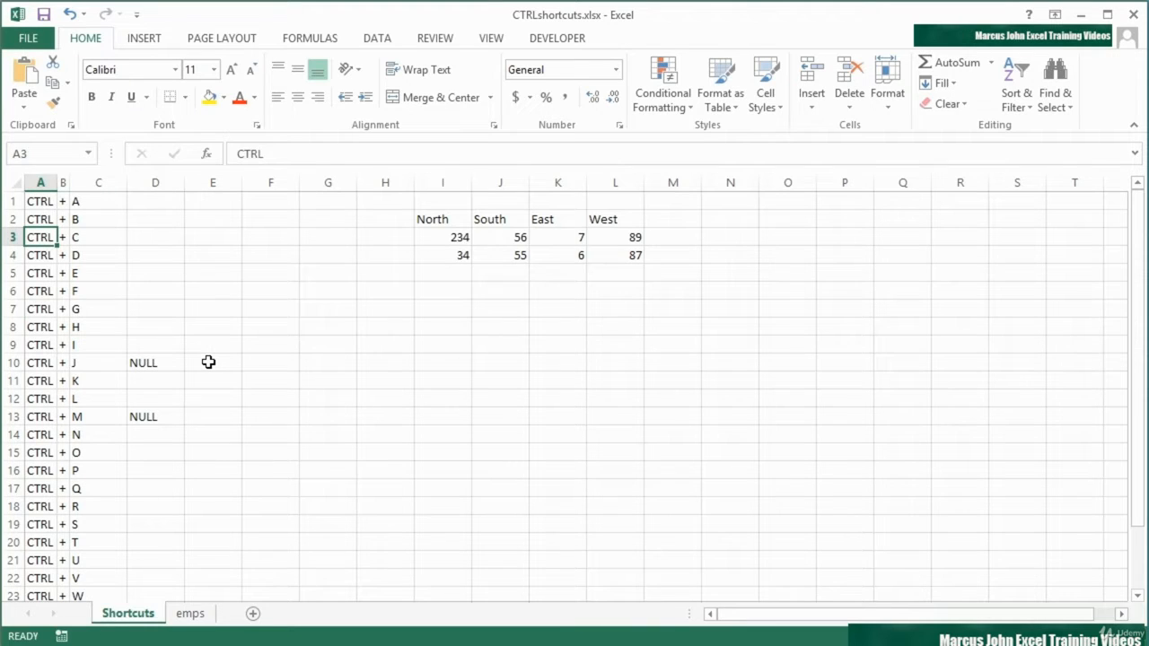
key(ctrl+a)
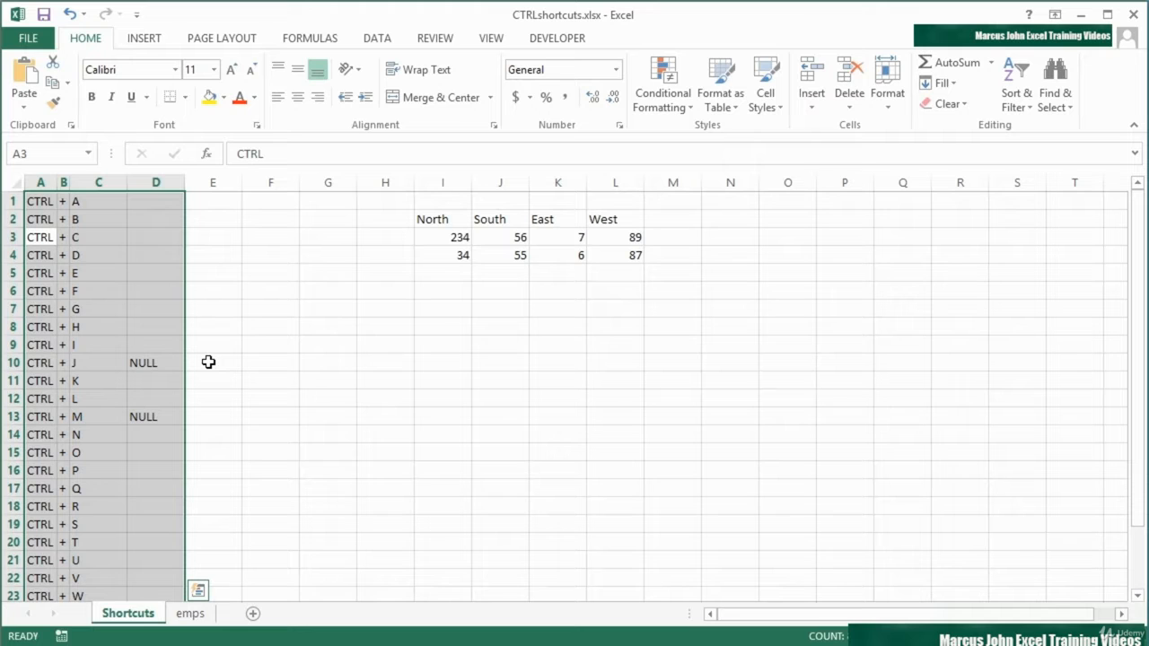
key(ctrl+a)
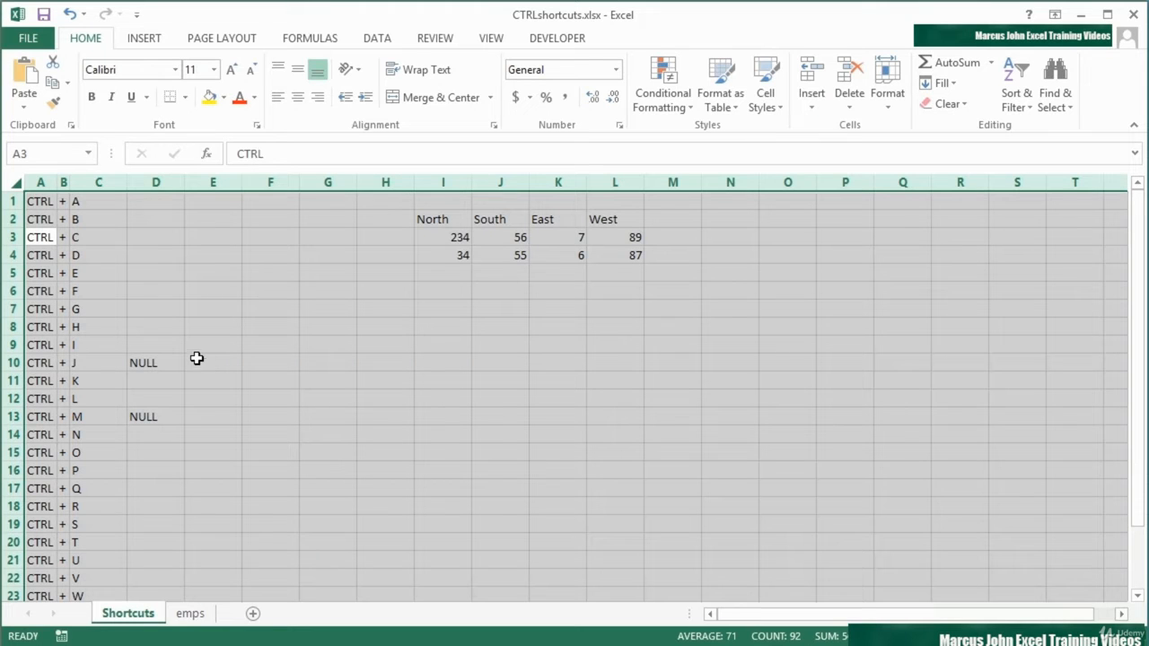
click(198, 360)
Step: Enter "Highlights ALL" in D1 as the description for CTRL + A
click(151, 198)
text(Hig)
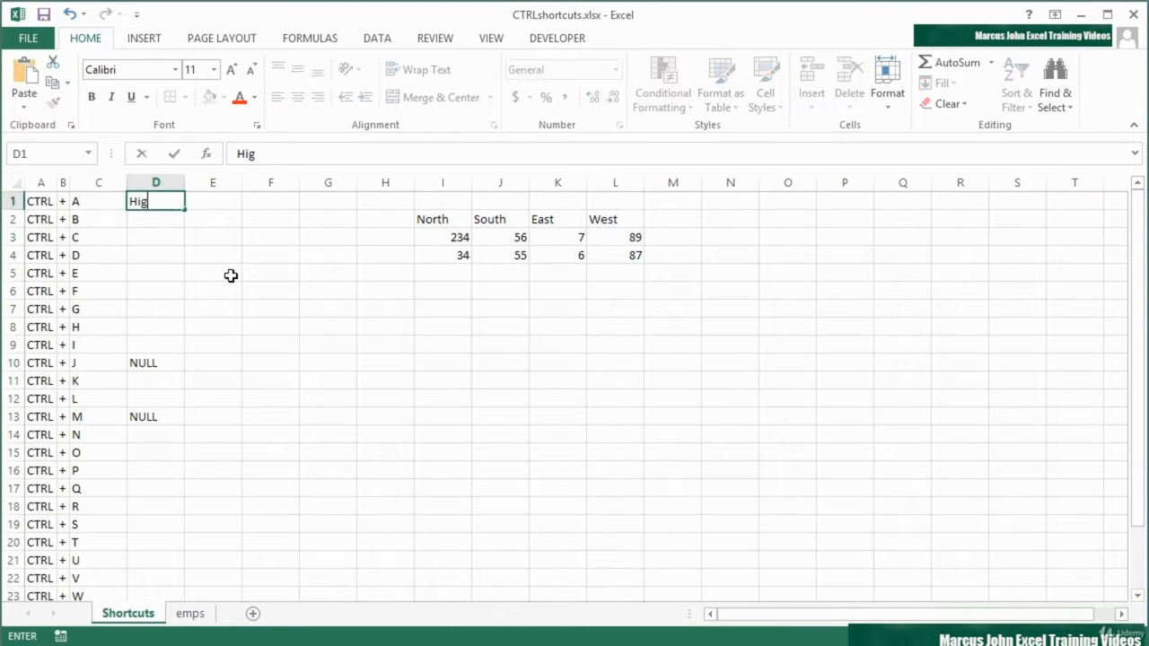
text(hlights ALL)
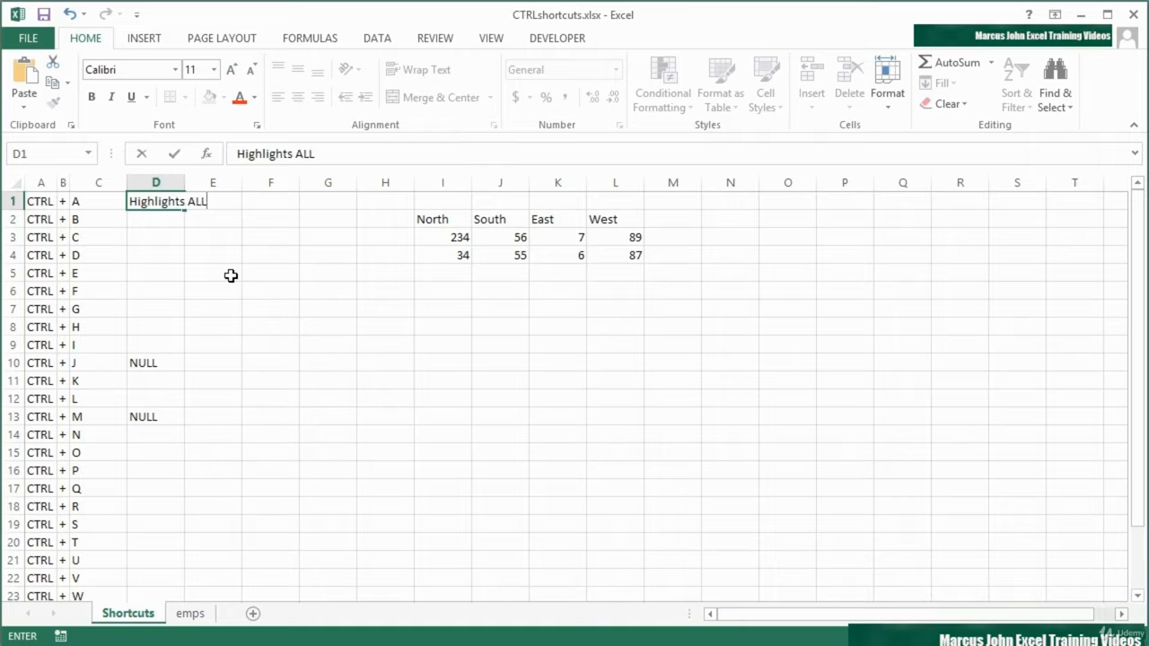
key(ctrl+Return)
key(Return)
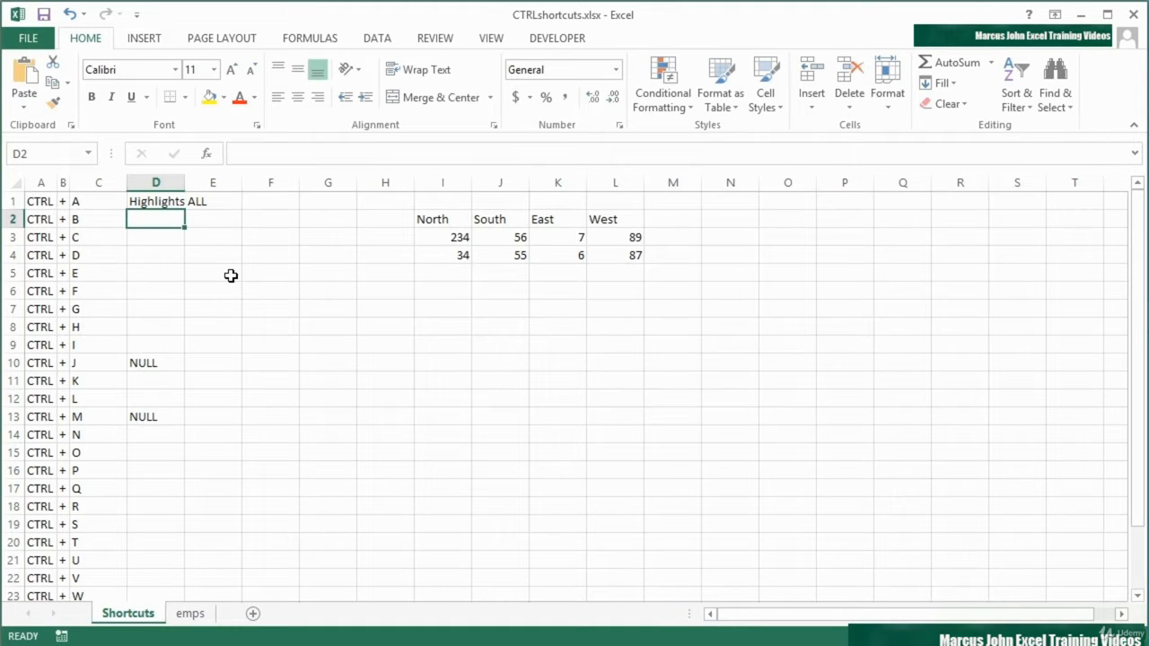
Step: Toggle bold formatting on and off repeatedly for the letter B in cell C2
key(Left)
key(Left)
key(Right)
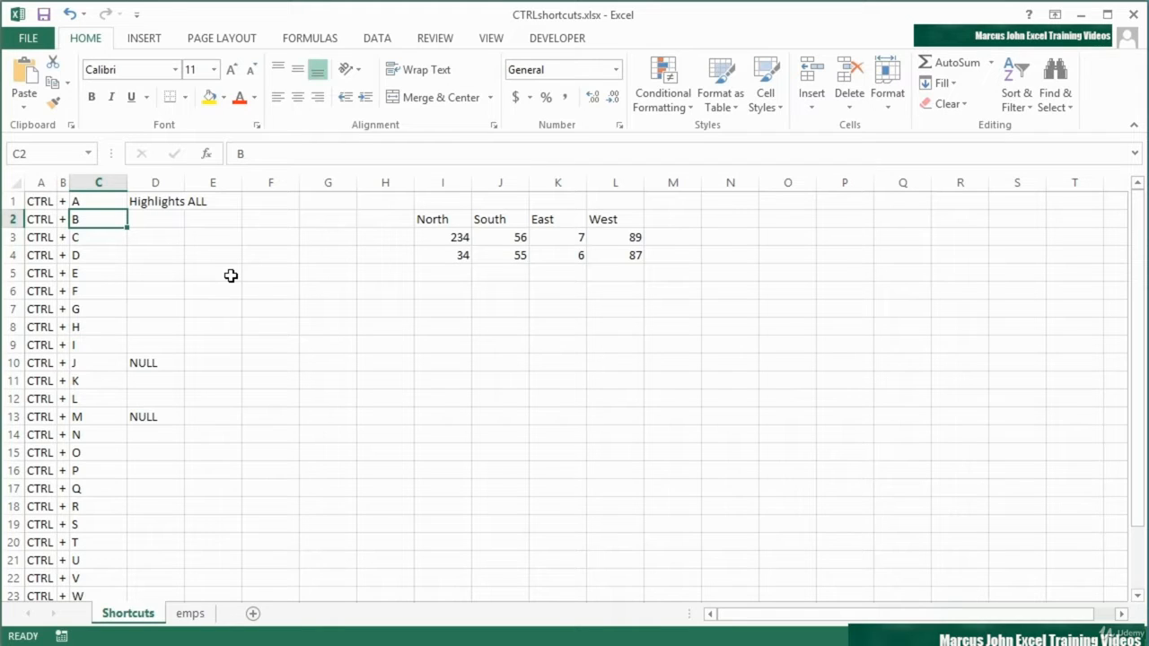
key(ctrl+b)
key(ctrl+b)
key(ctrl+b)
key(ctrl+b)
key(ctrl+b)
key(ctrl+b)
Step: Enter "Bold" in D2 as the description for CTRL + B and make it bold
key(Right)
text(Bo)
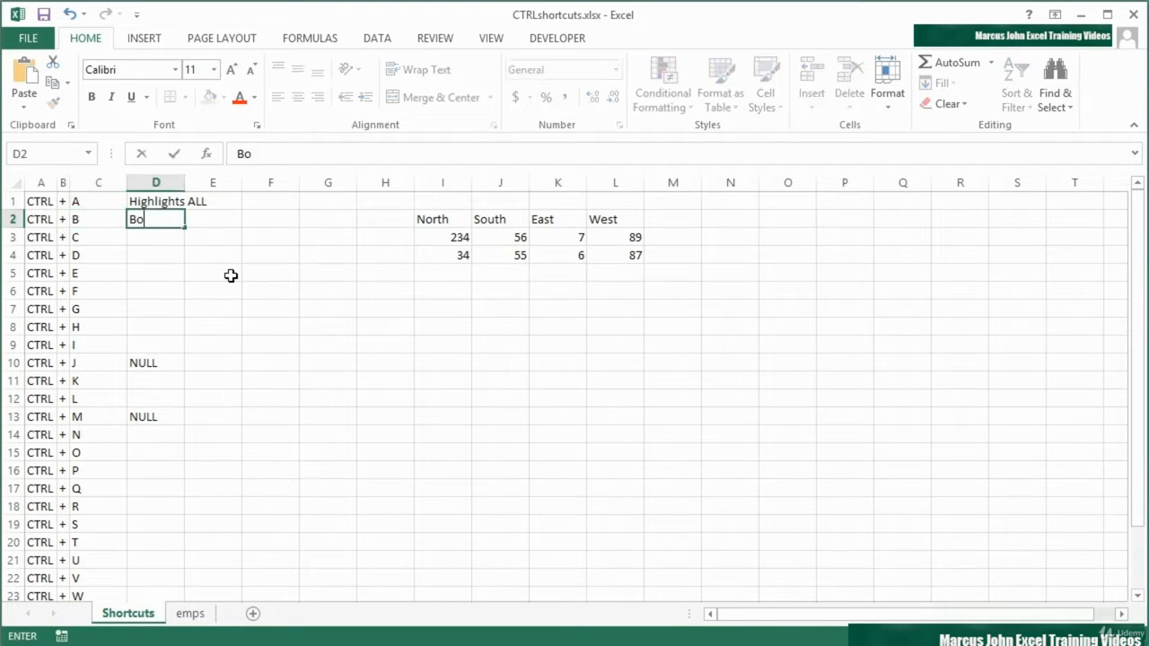
text(ld)
key(ctrl+Return)
key(ctrl+b)
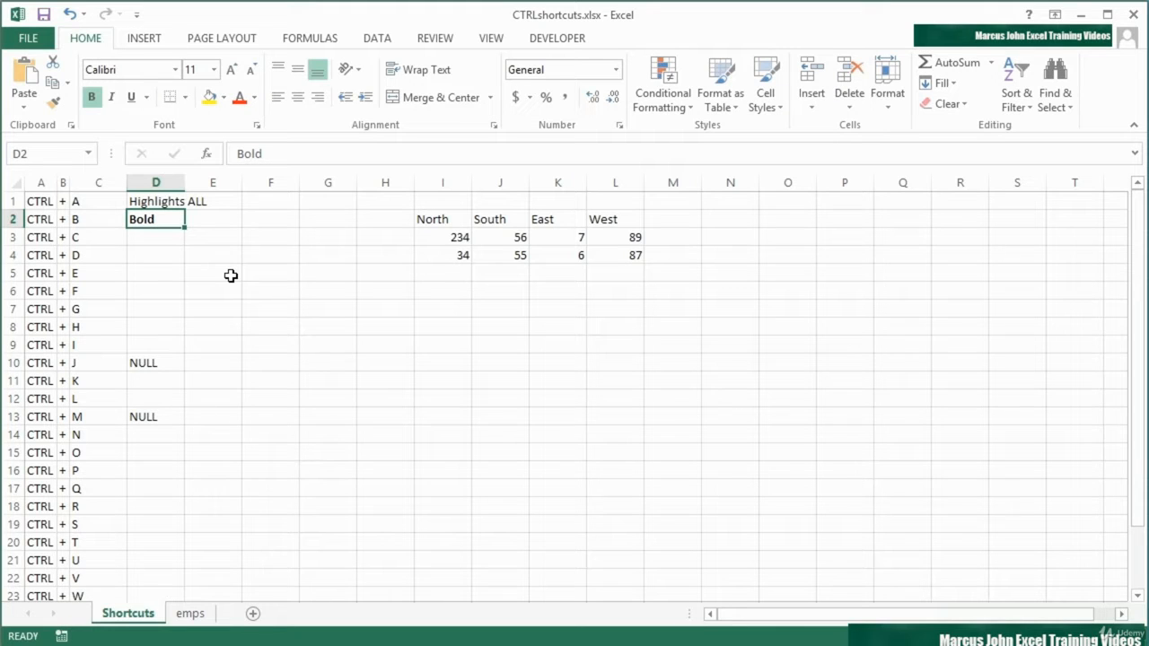
Step: Copy the two rows of figures under the region headings, range I3:L4
key(Down)
key(Right)
key(Right)
key(Right)
key(Right)
key(Right)
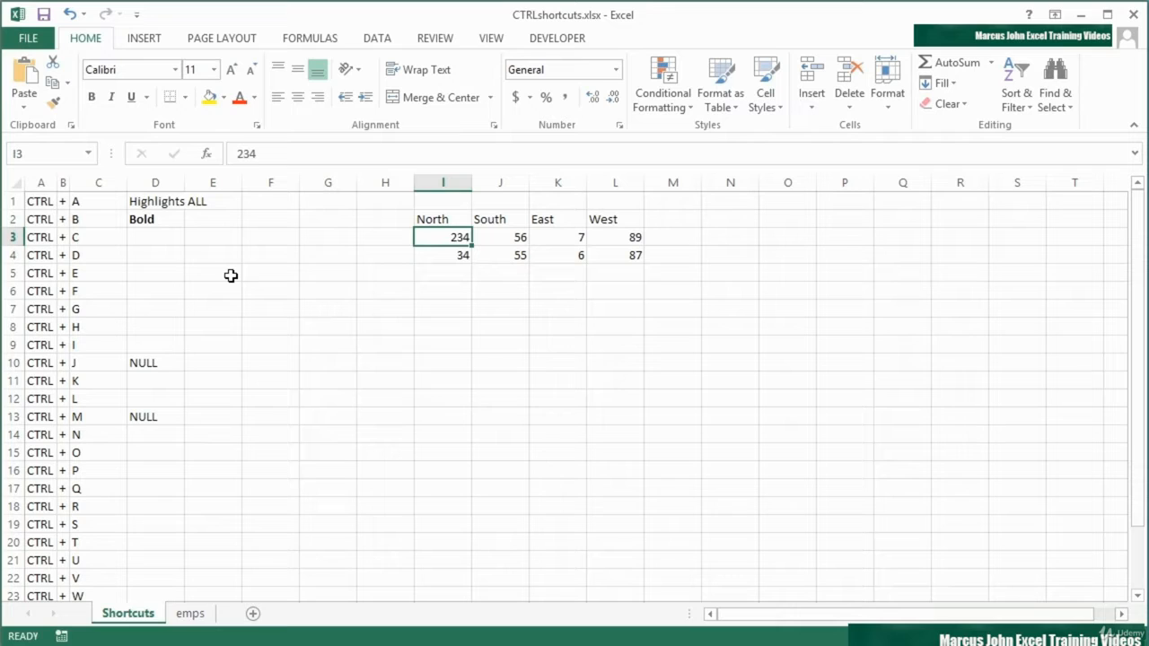
key(shift+Down)
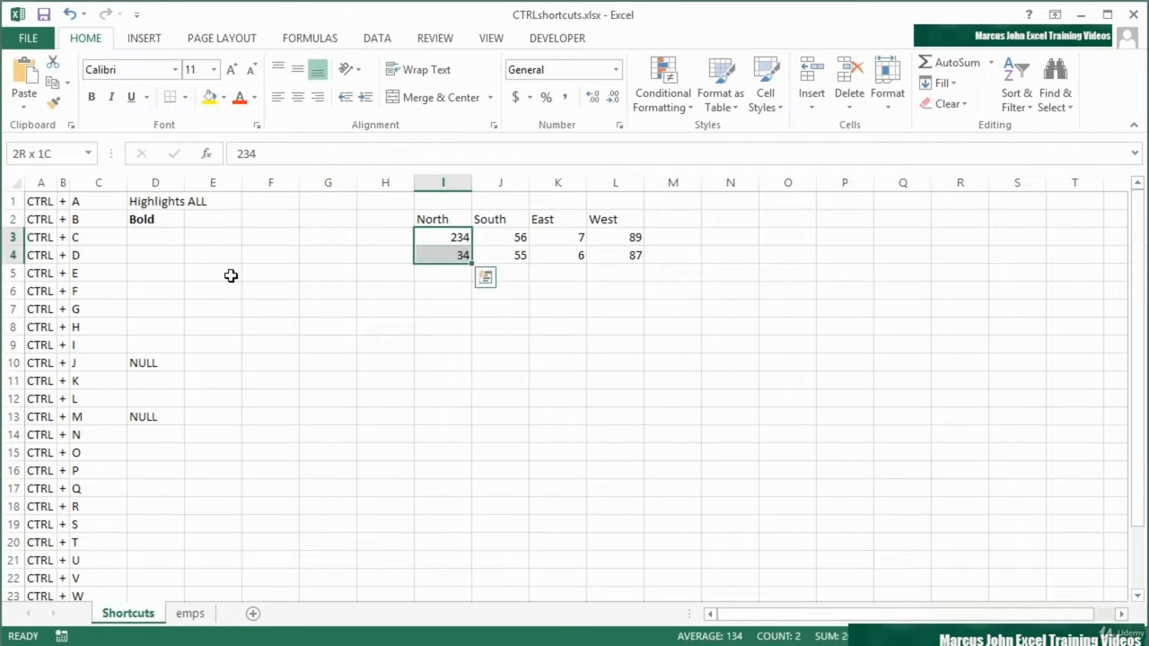
key(shift+Right)
key(shift+Right)
key(shift+Right)
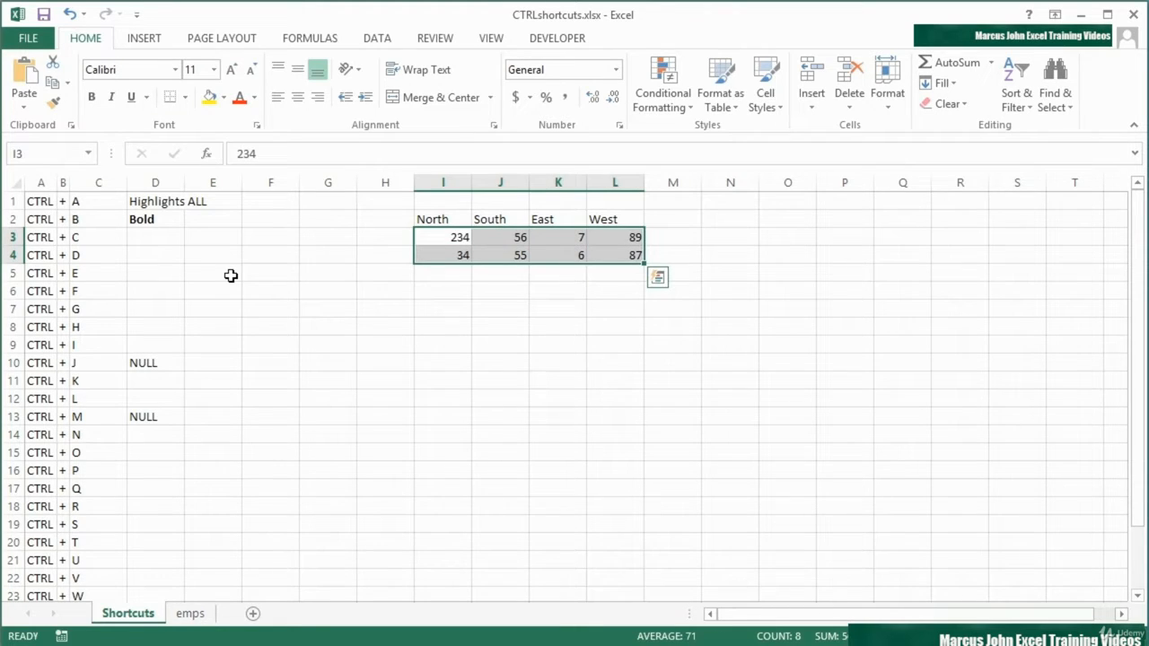
key(ctrl+c)
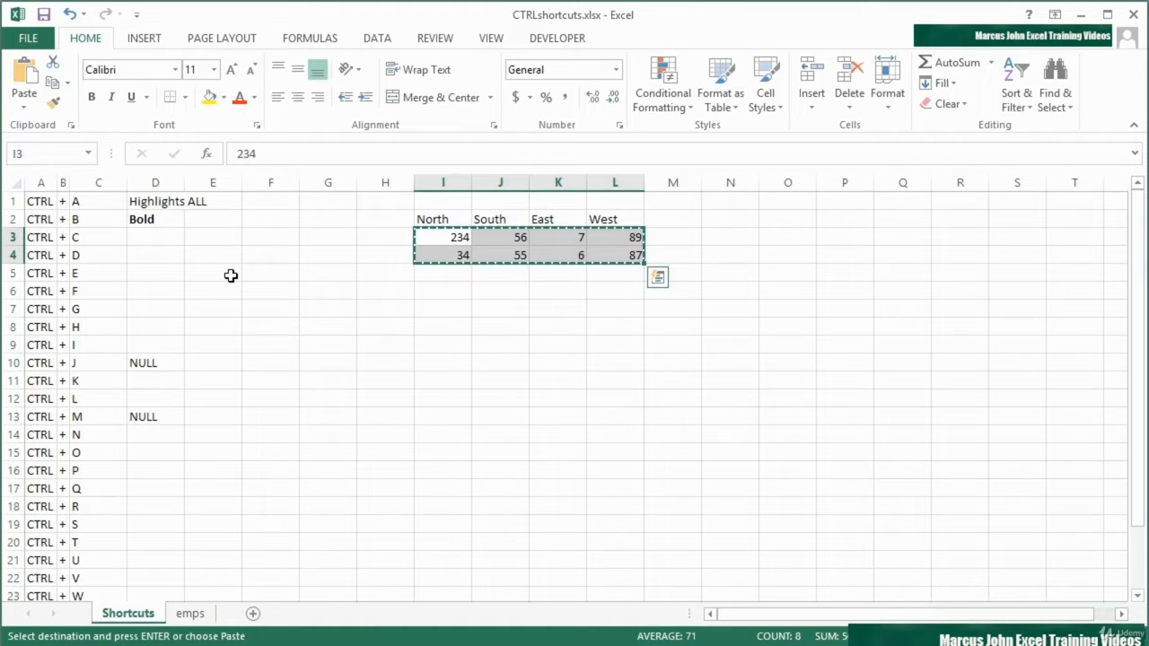
Step: Enter "Copy" in D3 as the description for CTRL + C
key(Down)
key(Down)
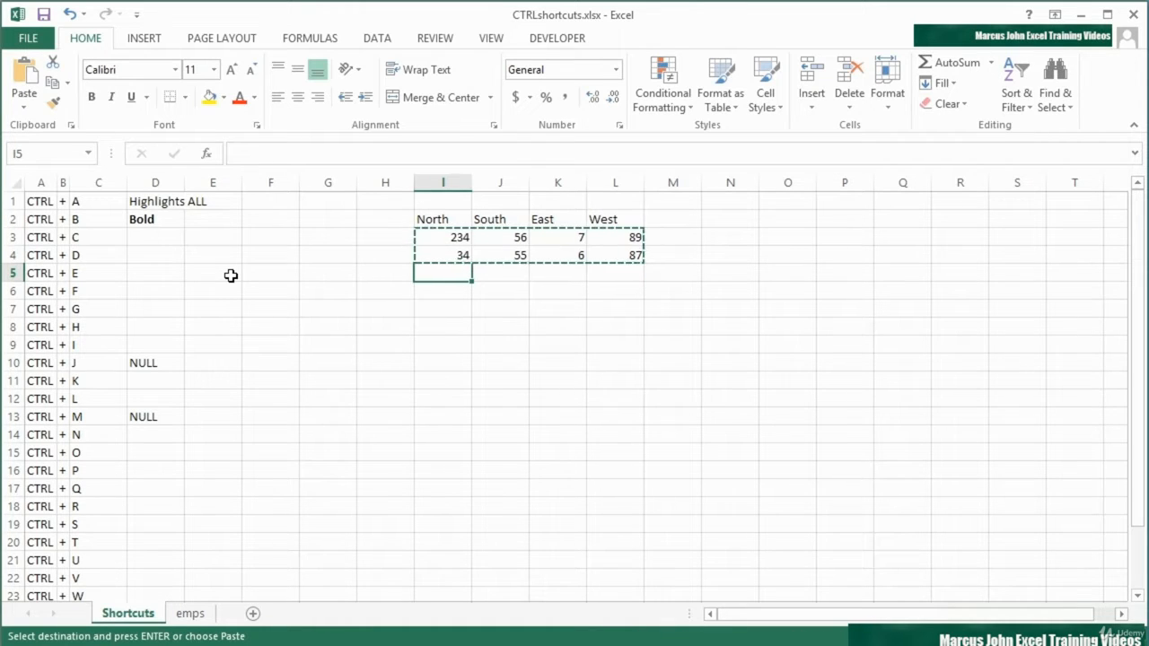
key(Left)
key(Left)
key(Left)
key(Left)
key(Left)
key(Up)
key(Up)
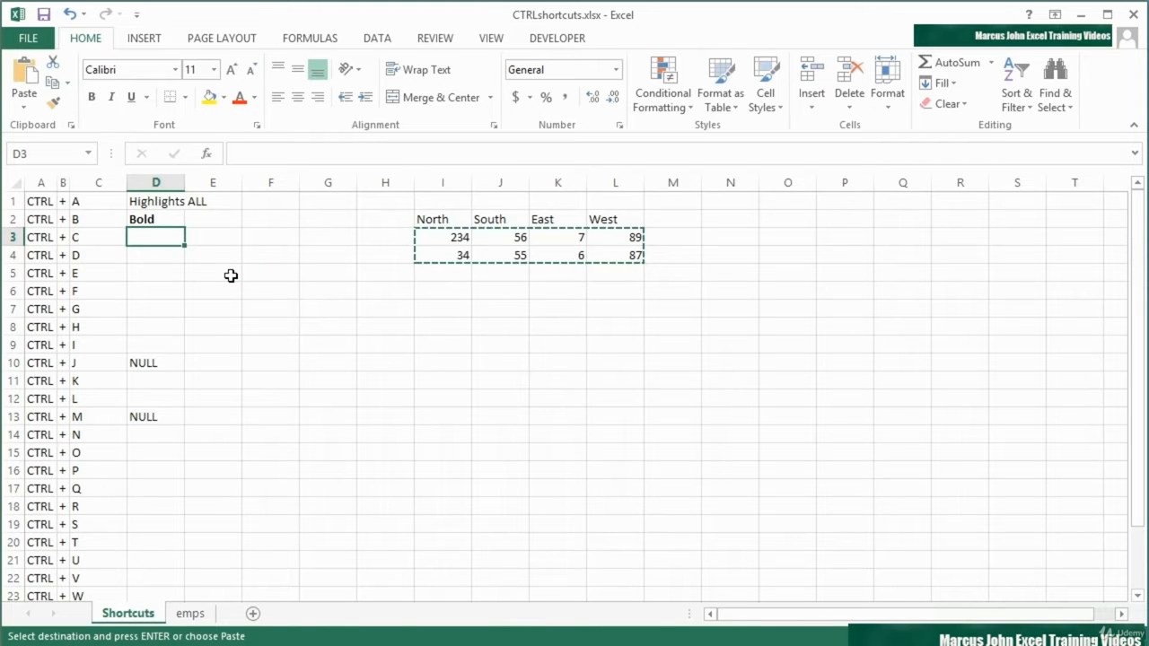
text(Copy)
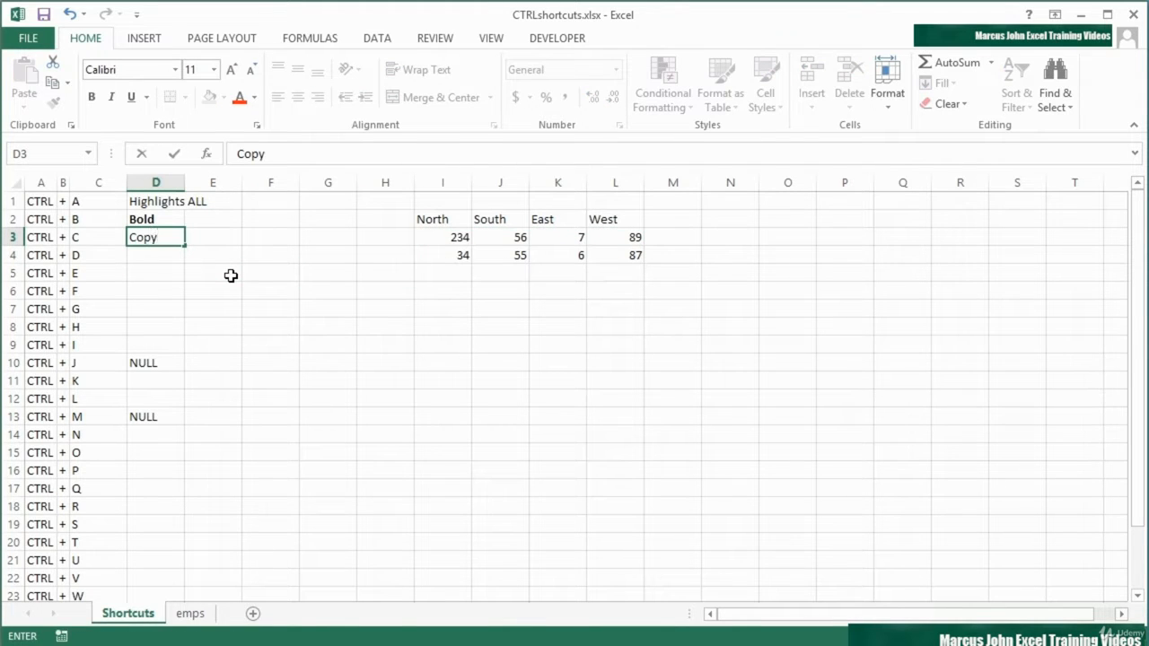
key(Tab)
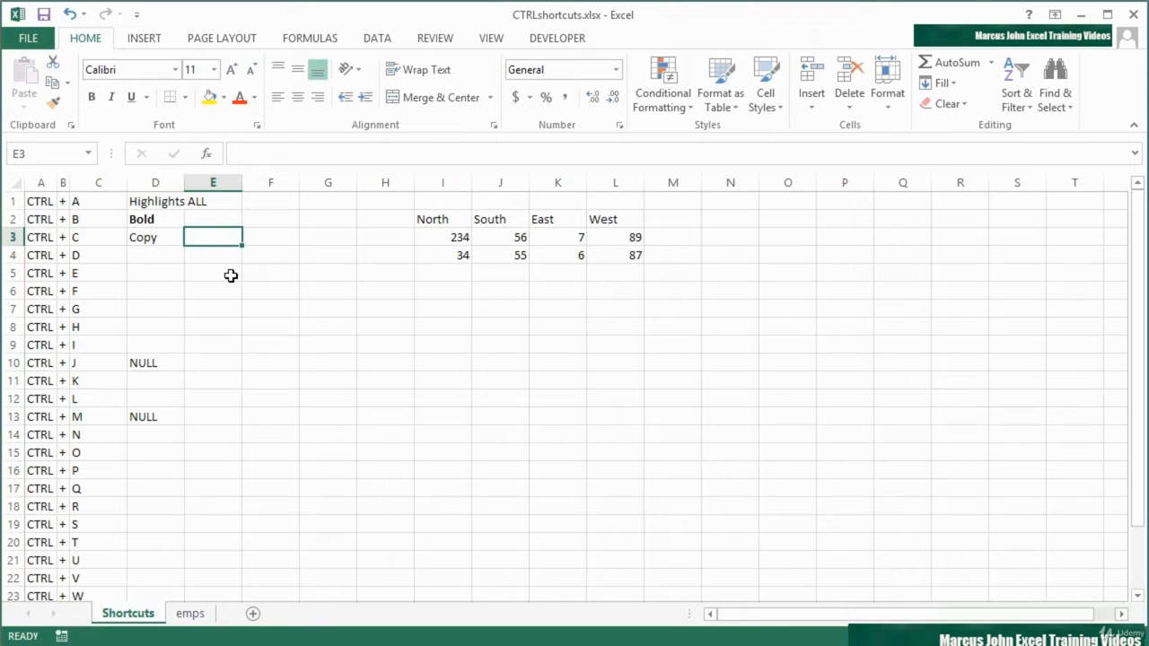
Step: Select the figures in I3:L4 again and copy them to the clipboard
key(Right)
key(Right)
key(Right)
key(Right)
key(shift+Right)
key(shift+Right)
key(shift+Right)
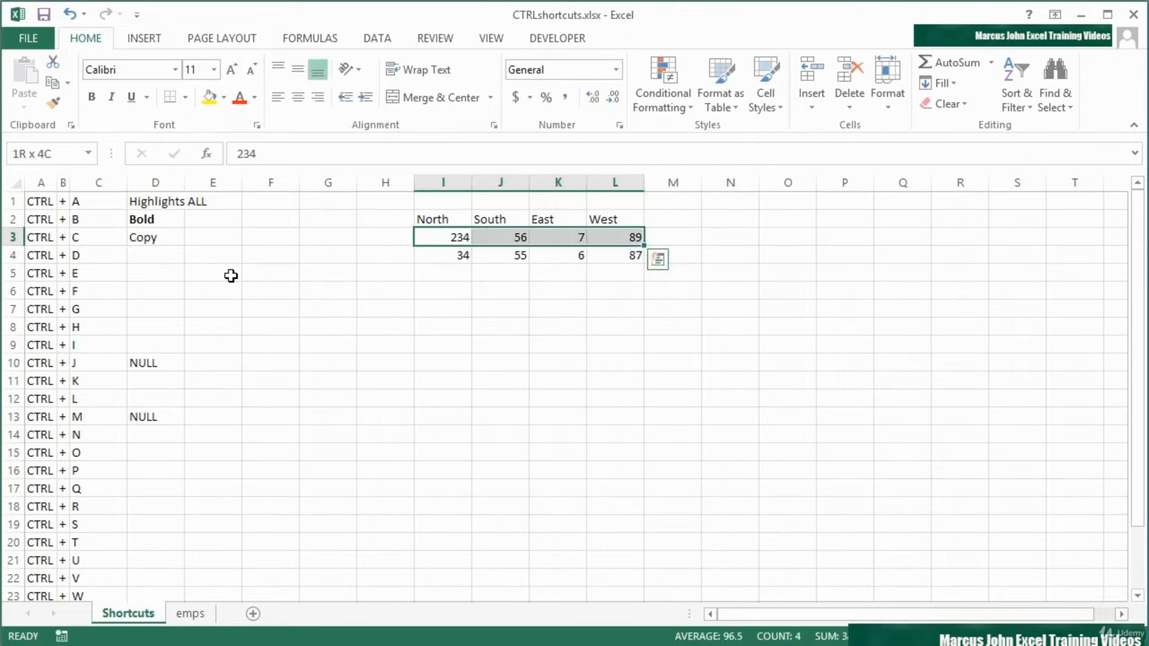
key(shift+Down)
key(ctrl+c)
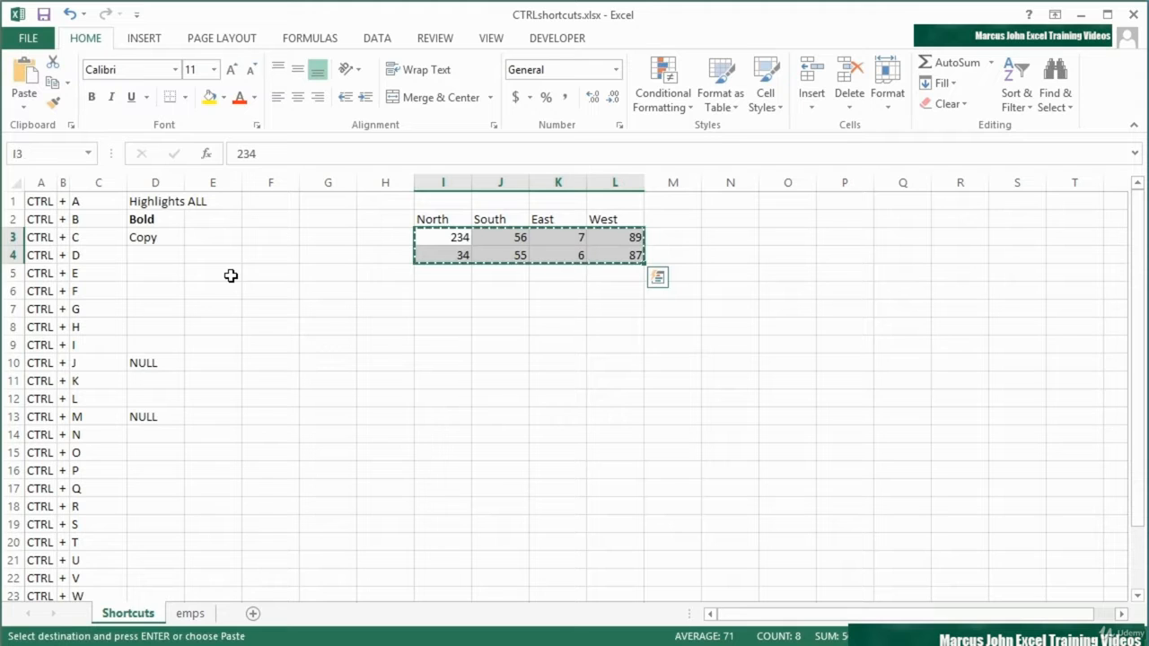
Step: Paste the copied figures three times below the original data, at I5, I7 and I9, and end copy mode
key(Down)
key(Down)
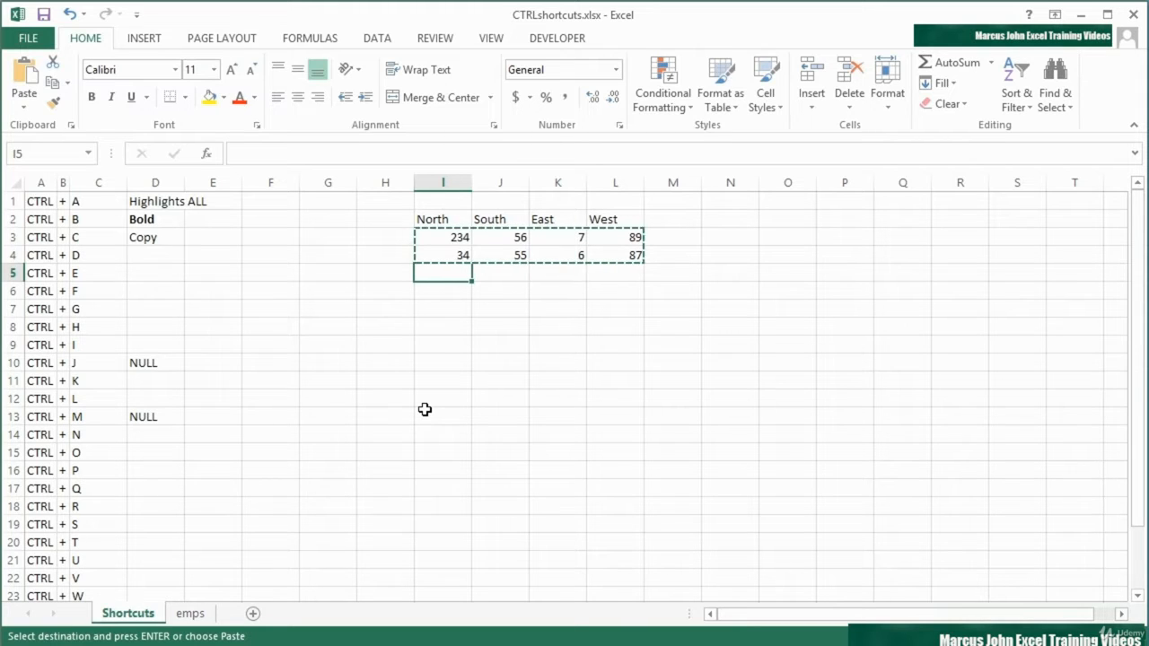
key(ctrl+v)
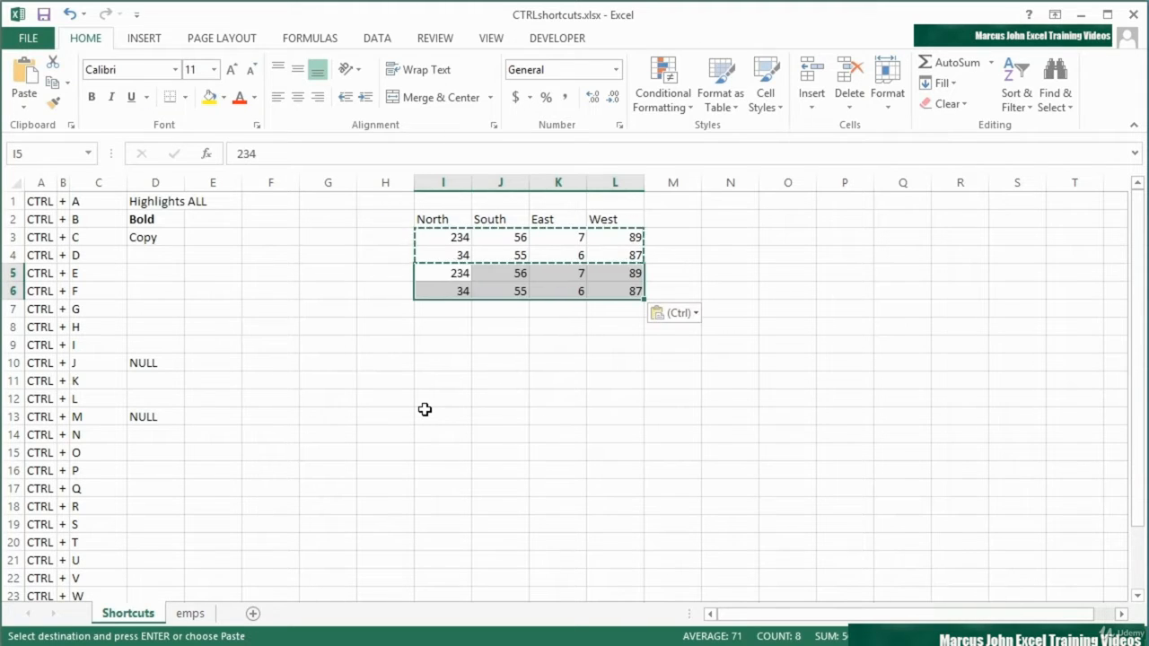
key(Down)
key(Down)
key(ctrl+v)
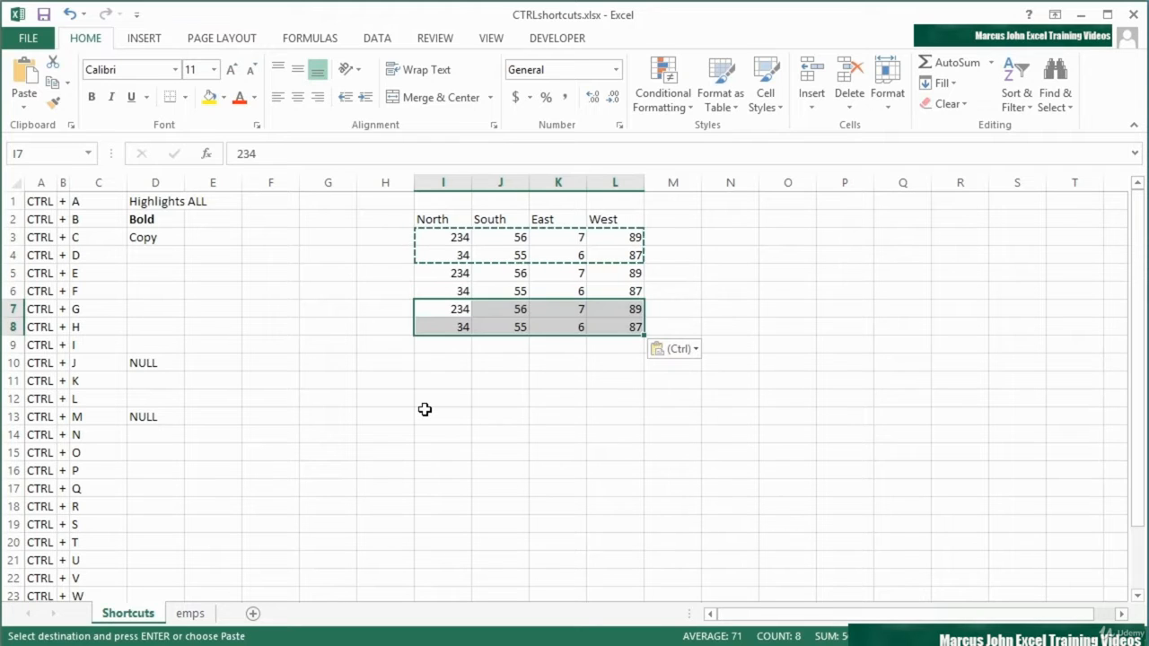
key(Down)
key(Down)
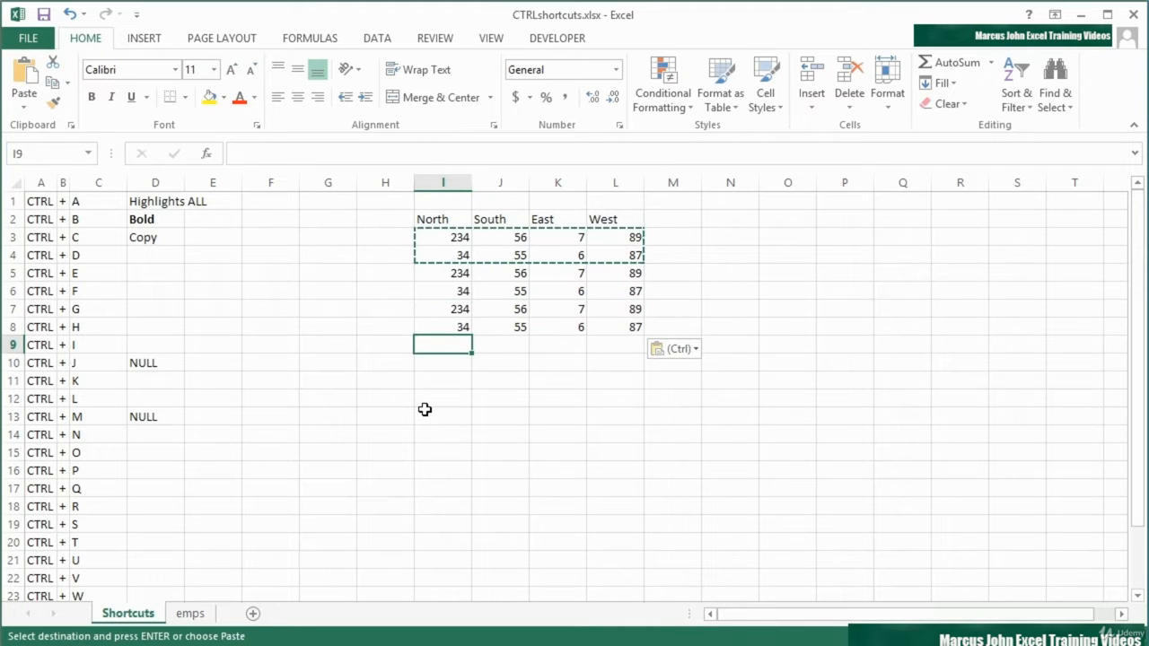
key(ctrl+v)
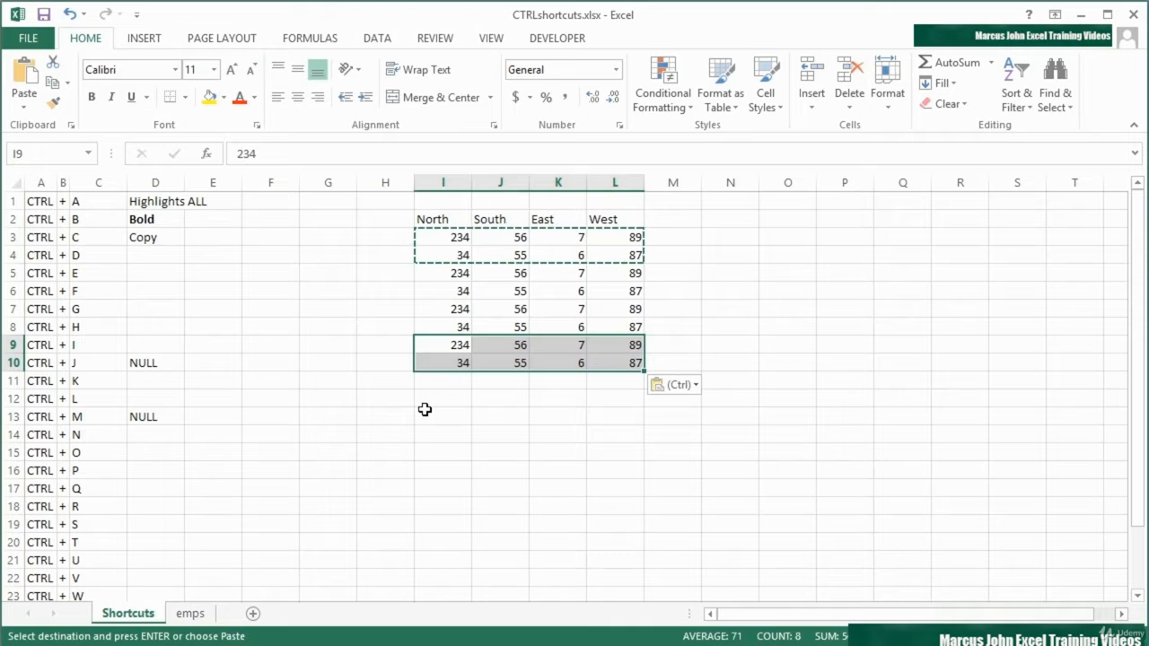
key(Down)
key(Down)
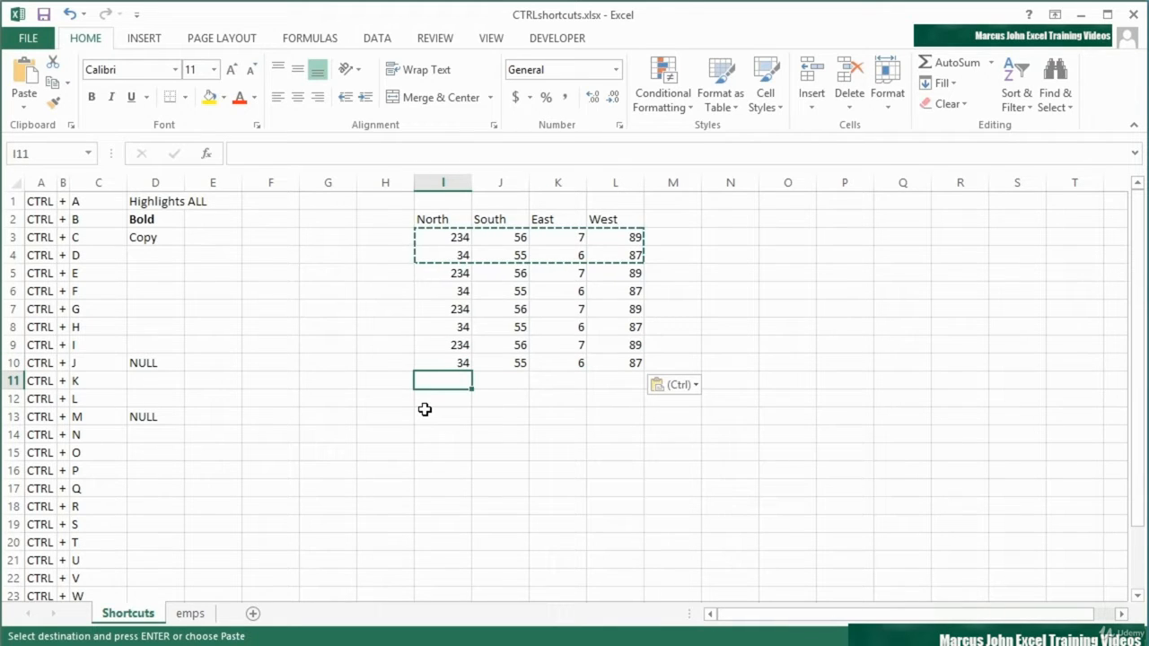
key(Escape)
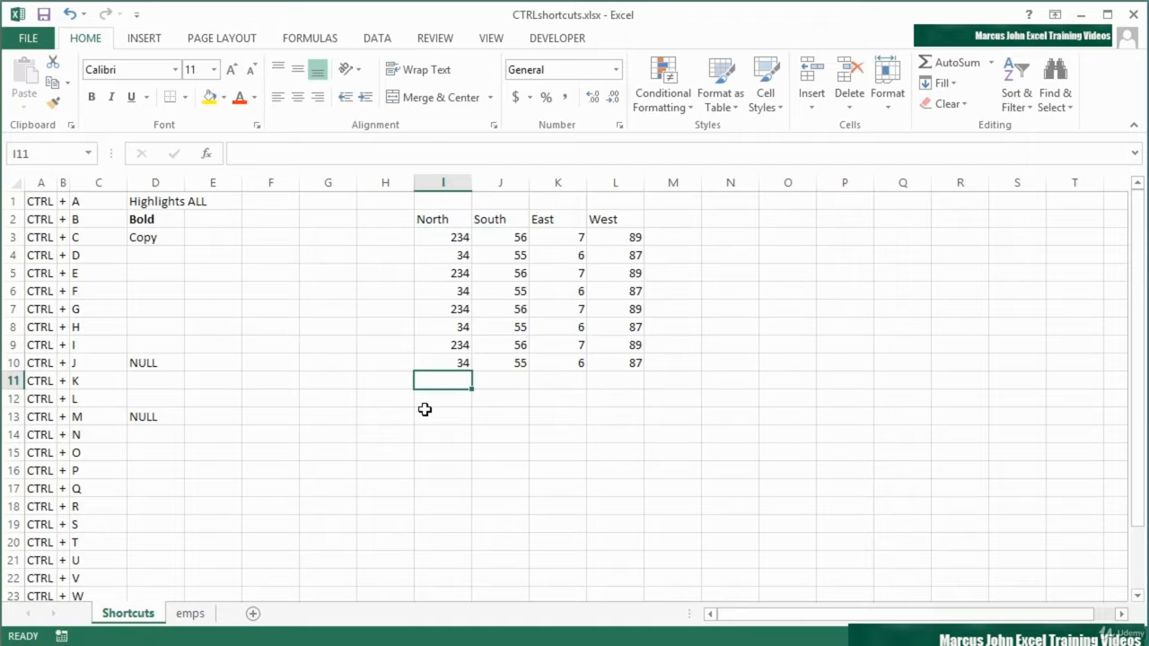
Step: Enter "Paste" in D22 as the description for CTRL + V
click(175, 580)
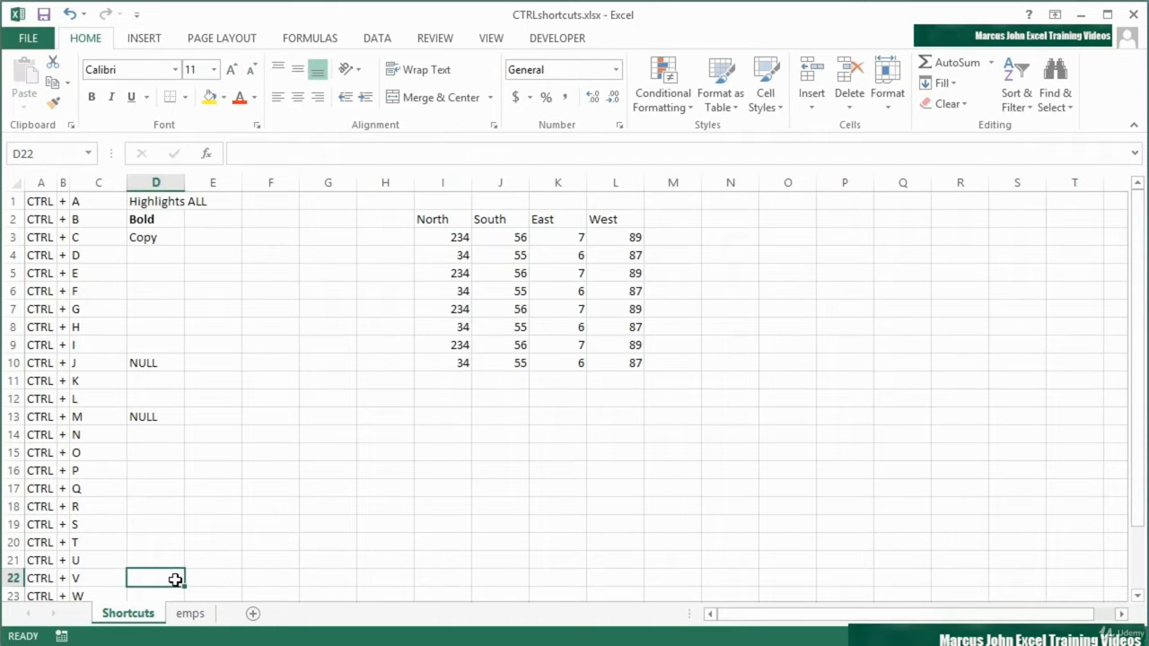
text(Paste)
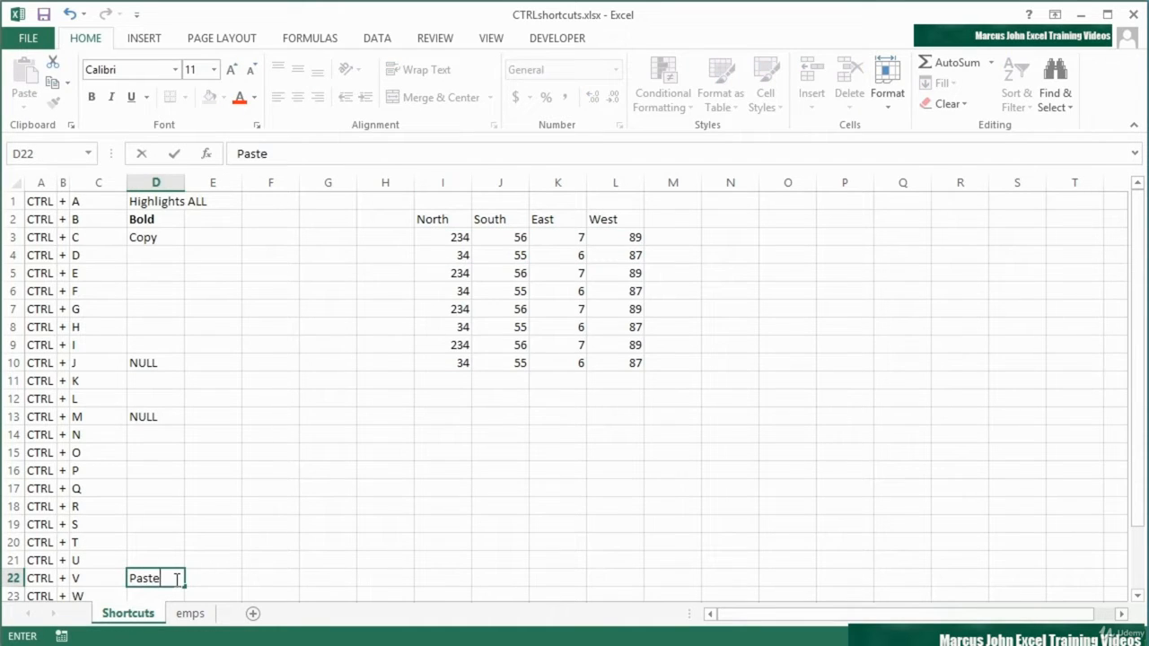
click(157, 240)
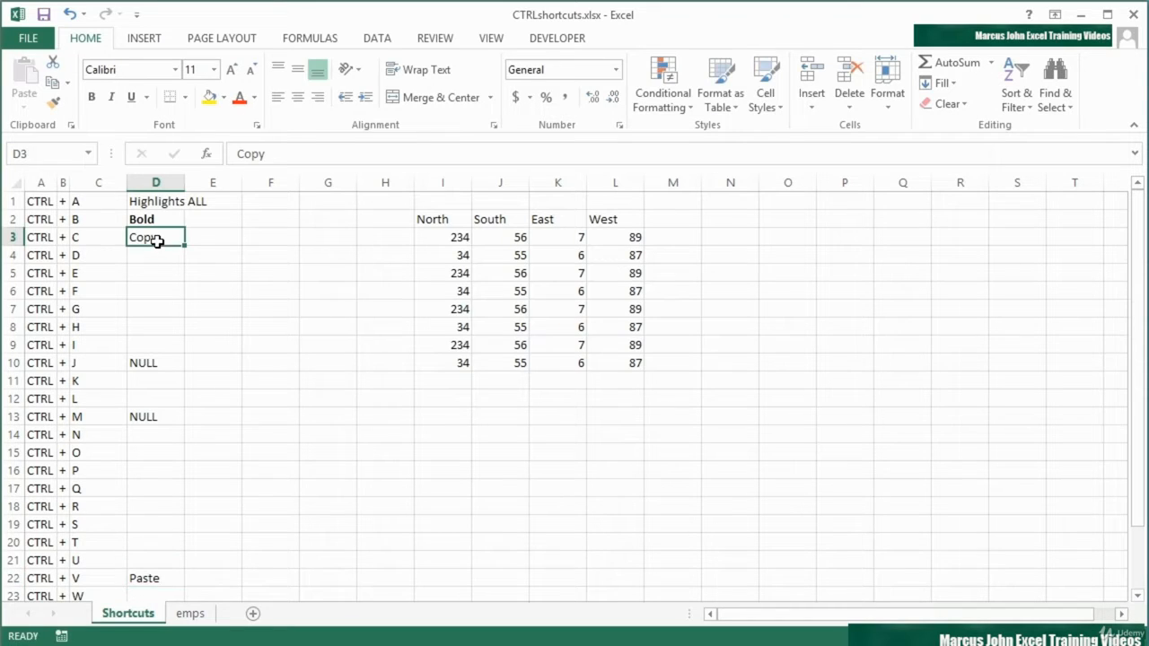
Step: Cut the figures in I10:L10 and paste them into row 13, starting at I13
scroll(130, 534, down, 1)
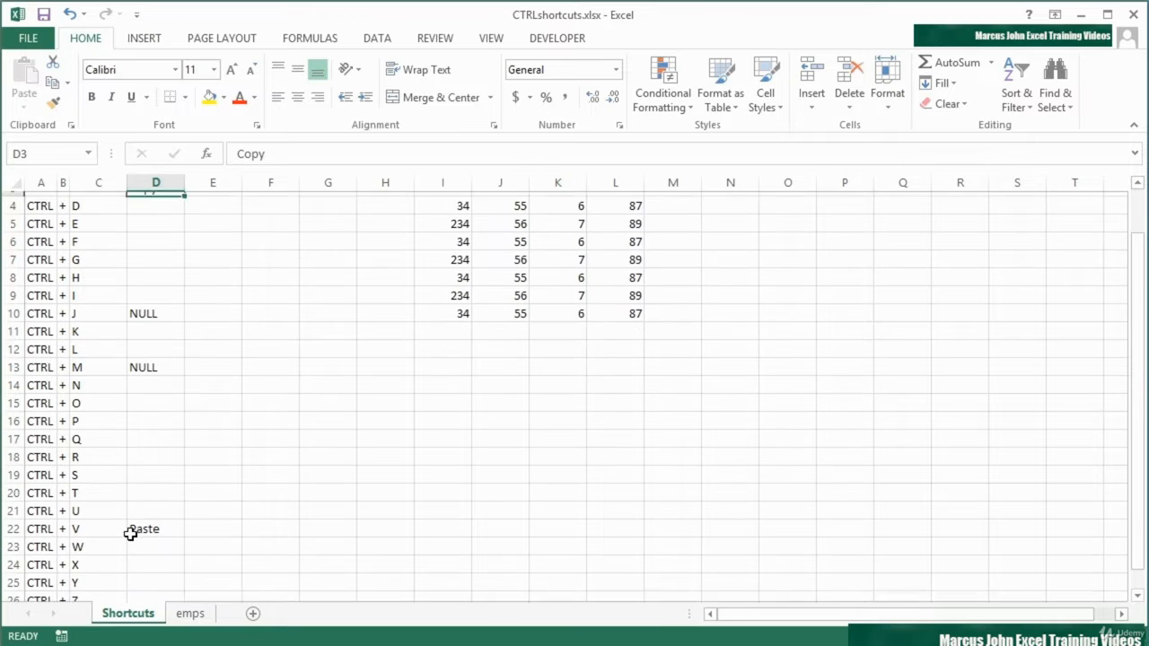
click(153, 562)
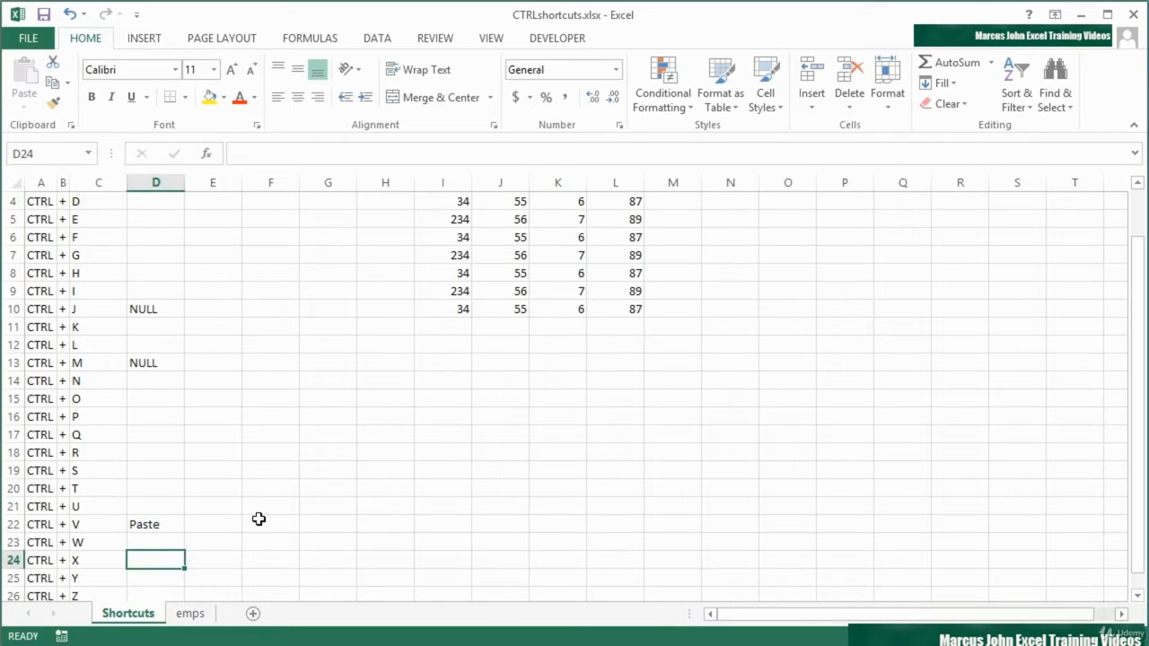
click(458, 310)
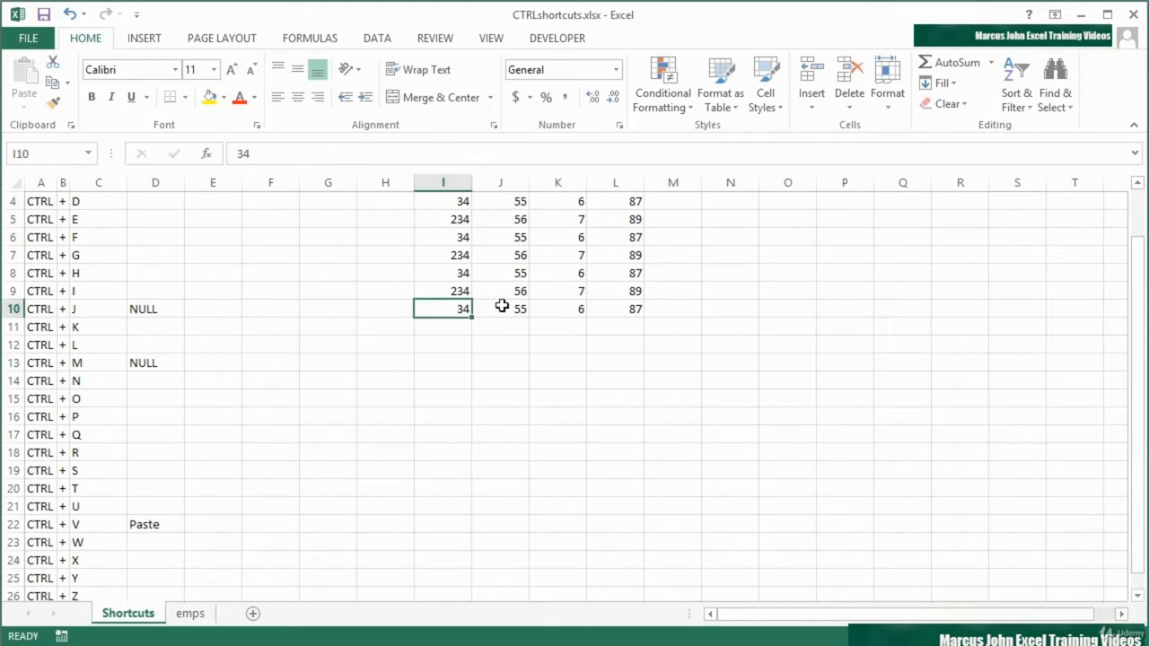
drag(502, 306, 617, 319)
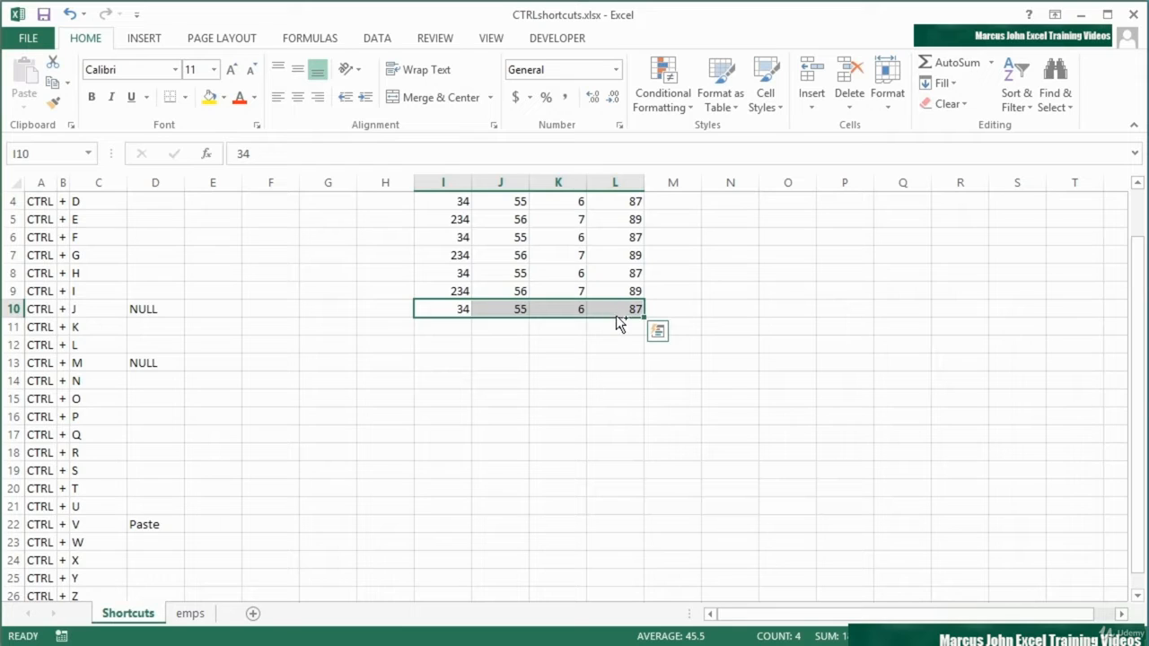
key(ctrl+c)
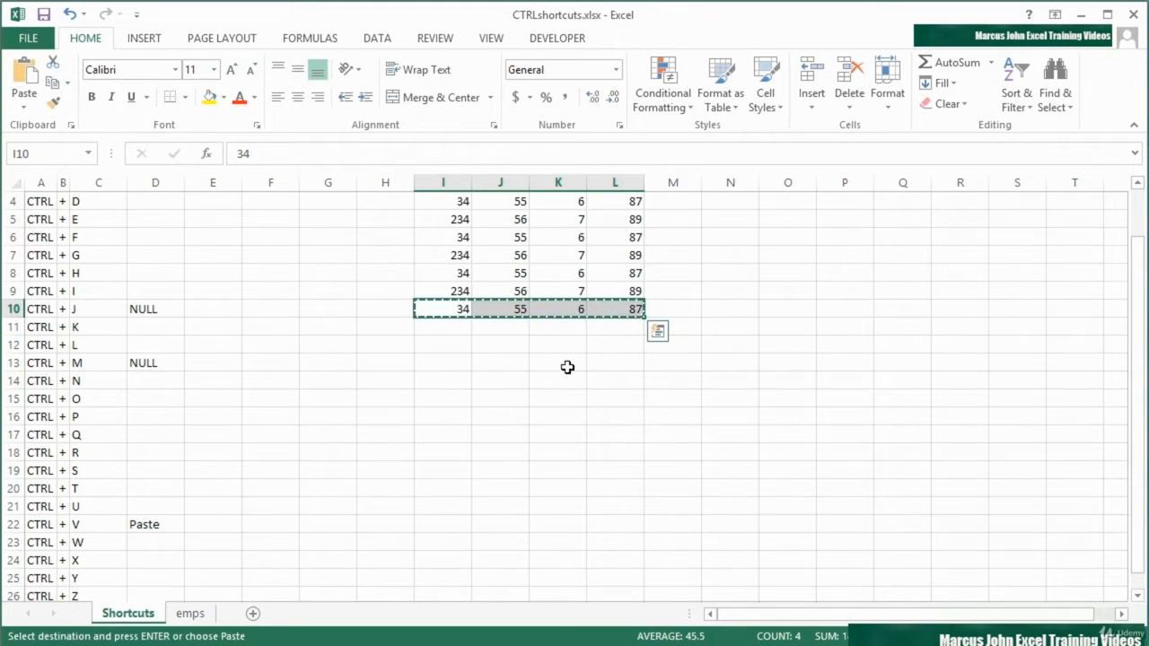
click(454, 365)
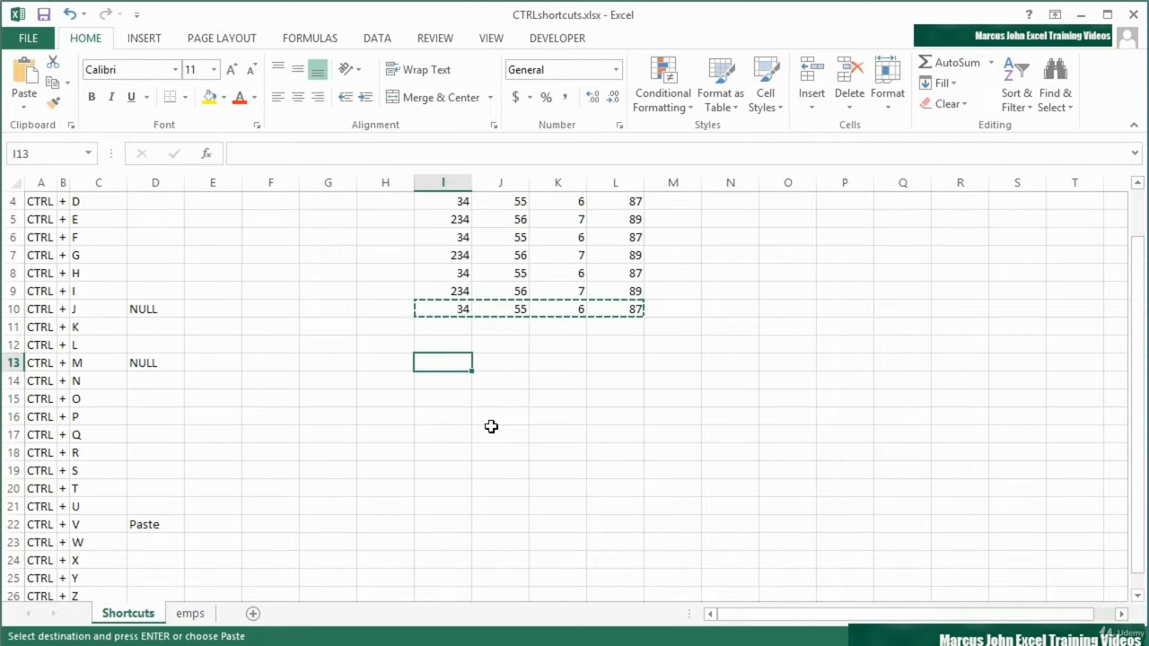
key(ctrl+v)
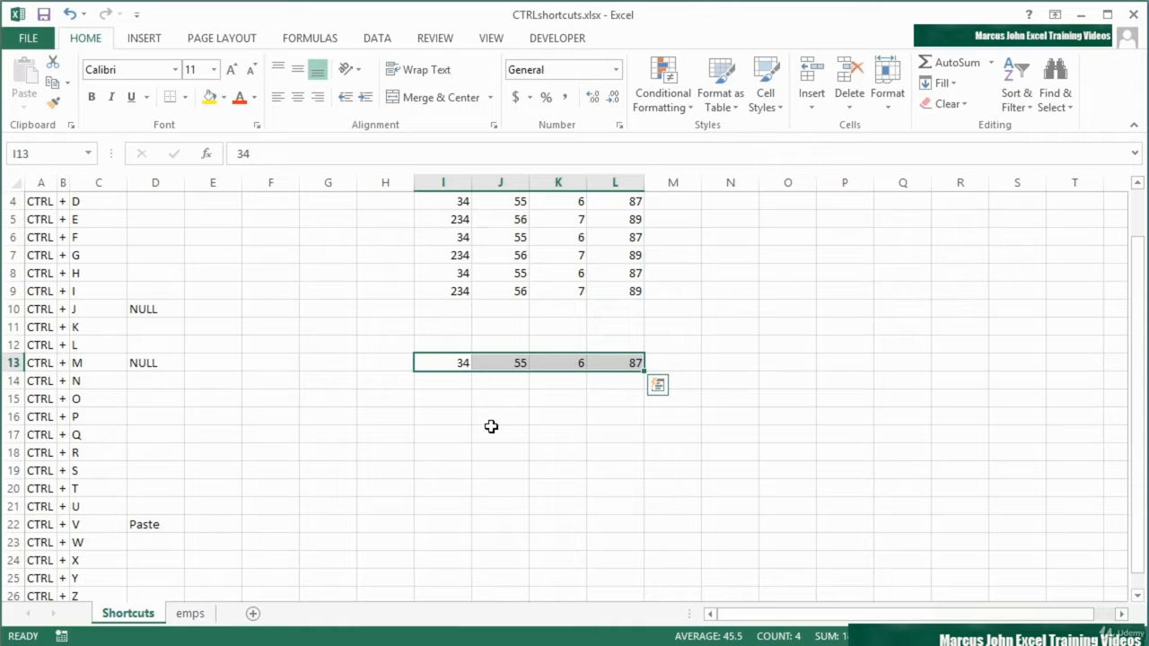
Step: Enter "Cut" in D24 as the description for CTRL + X
click(178, 566)
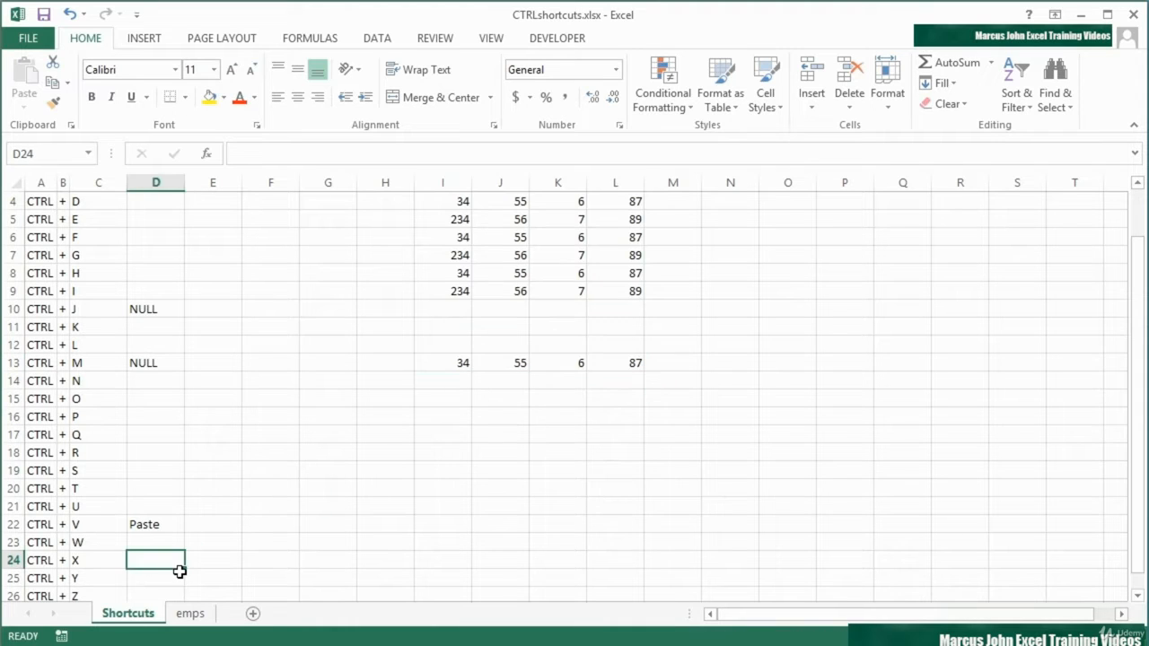
text(Cut)
key(ctrl+Return)
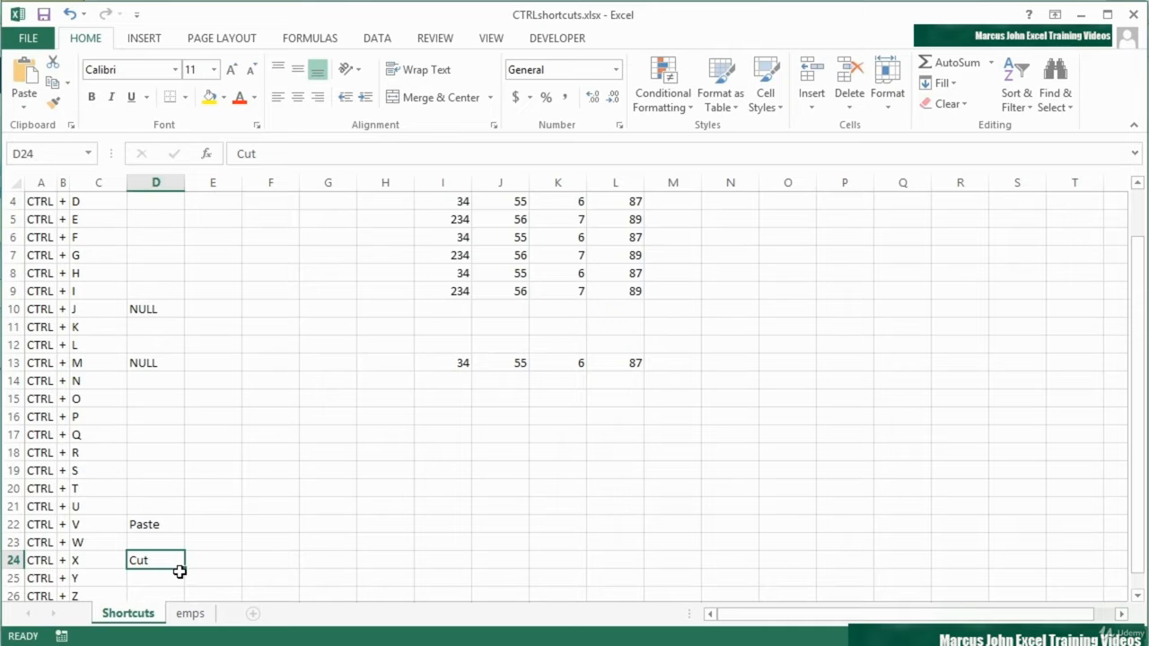
Step: Fill D4 down from the cell above, and overwrite it with "Ditto" as the description for CTRL + D
click(155, 527)
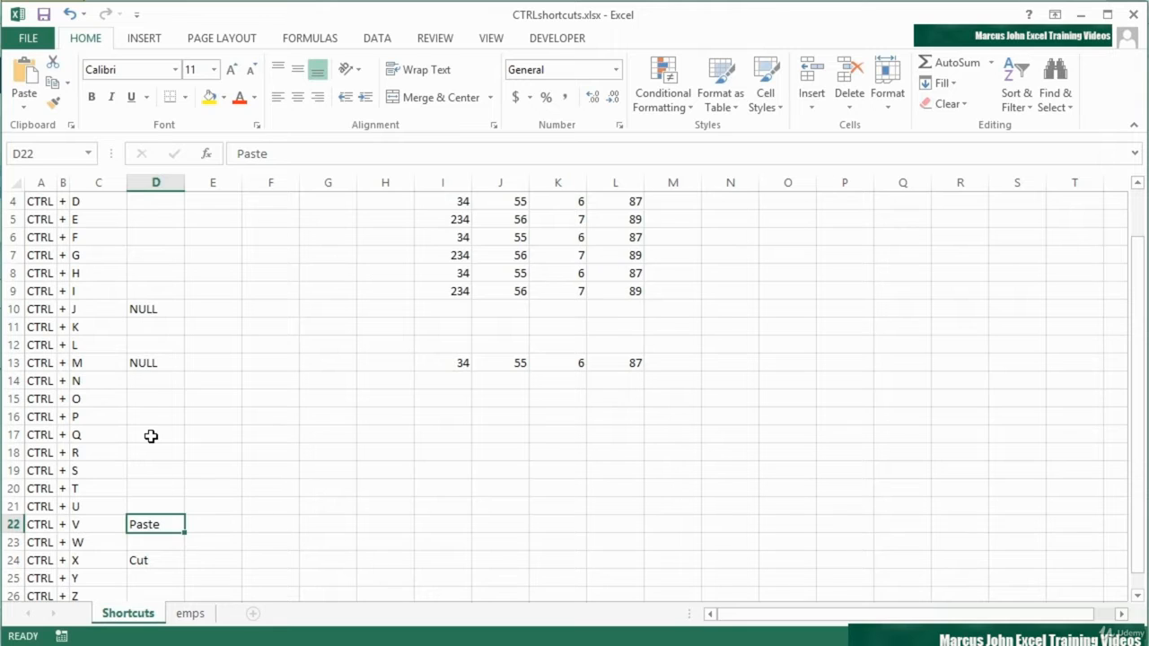
scroll(152, 436, up, 1)
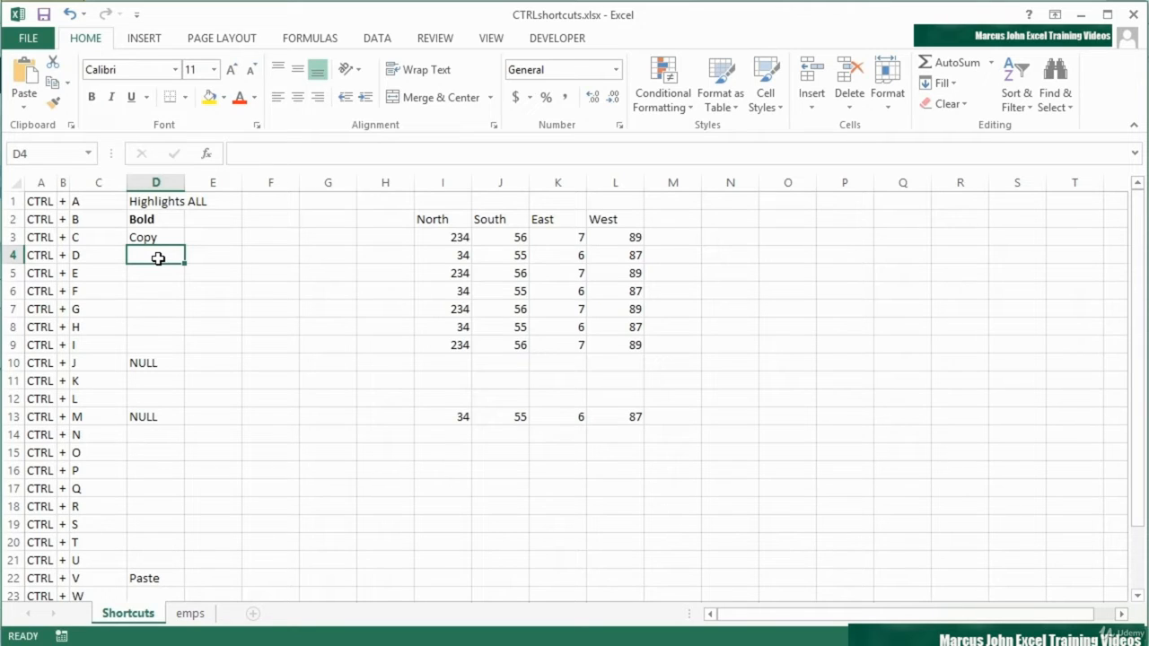
key(ctrl+d)
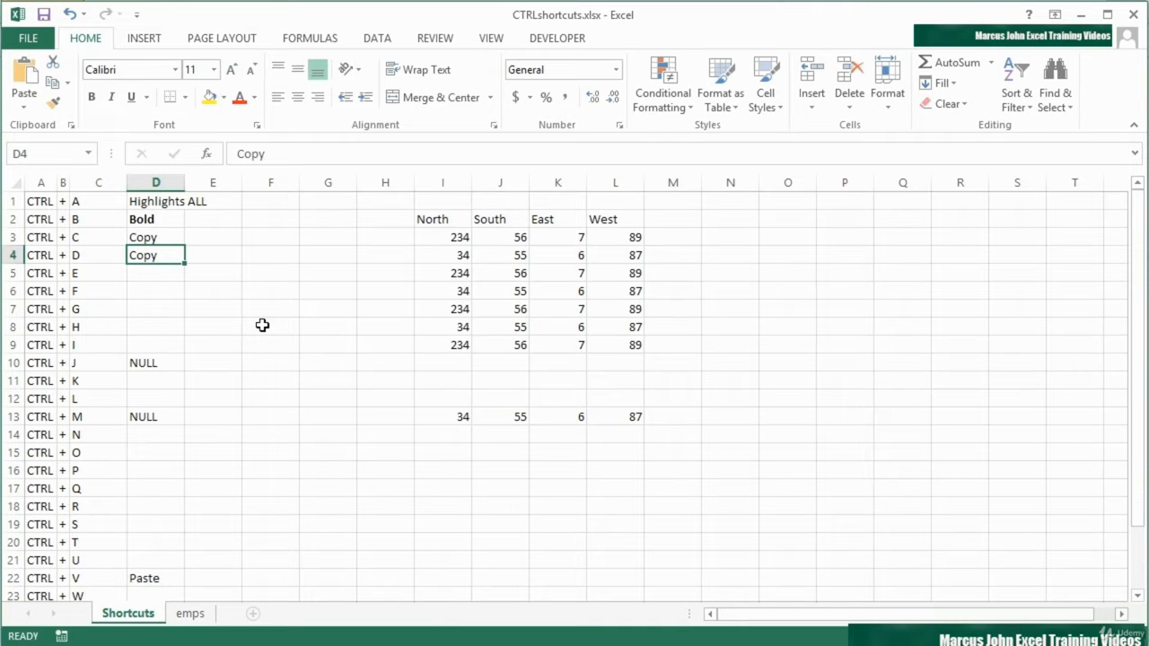
text(Ditto)
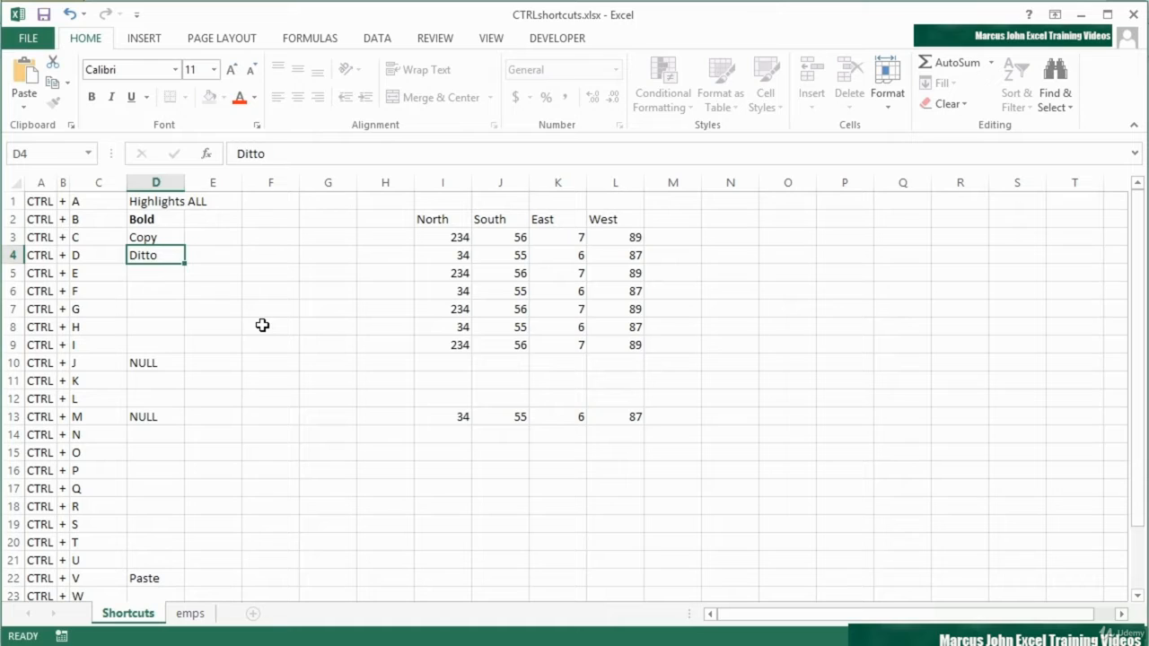
key(Tab)
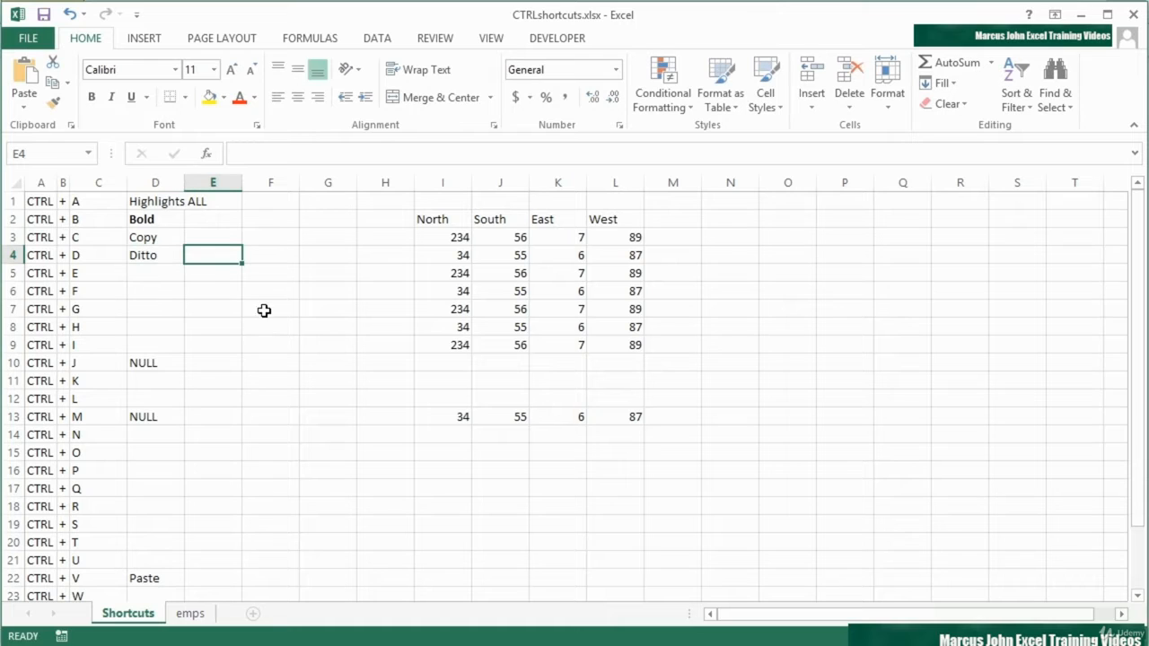
Step: Fill the empty cell I10 down with the value from the cell above
click(389, 380)
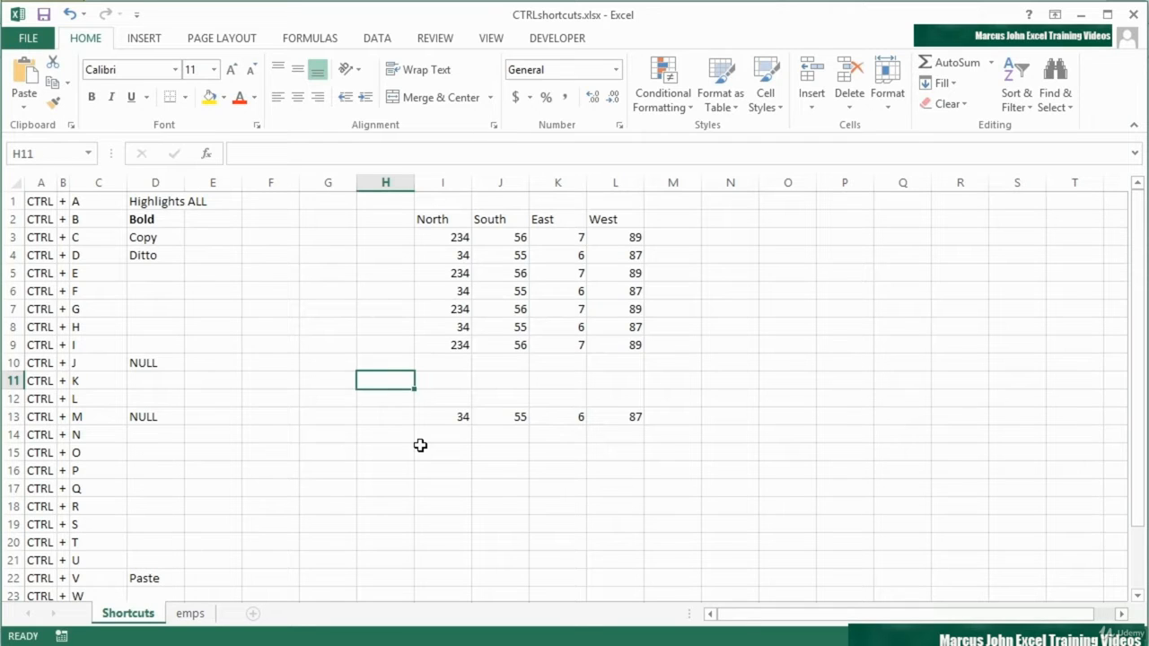
key(Up)
key(Right)
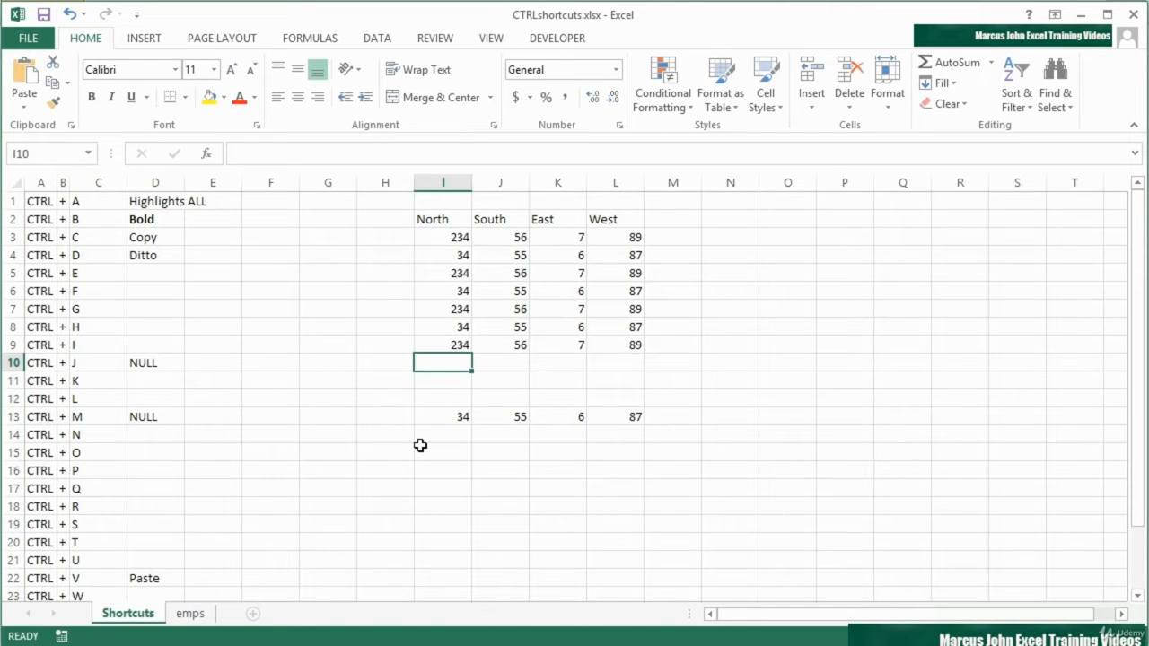
key(ctrl+d)
Step: On the emps sheet, widen column E slightly and enter "FullName" as its header in E1
click(174, 277)
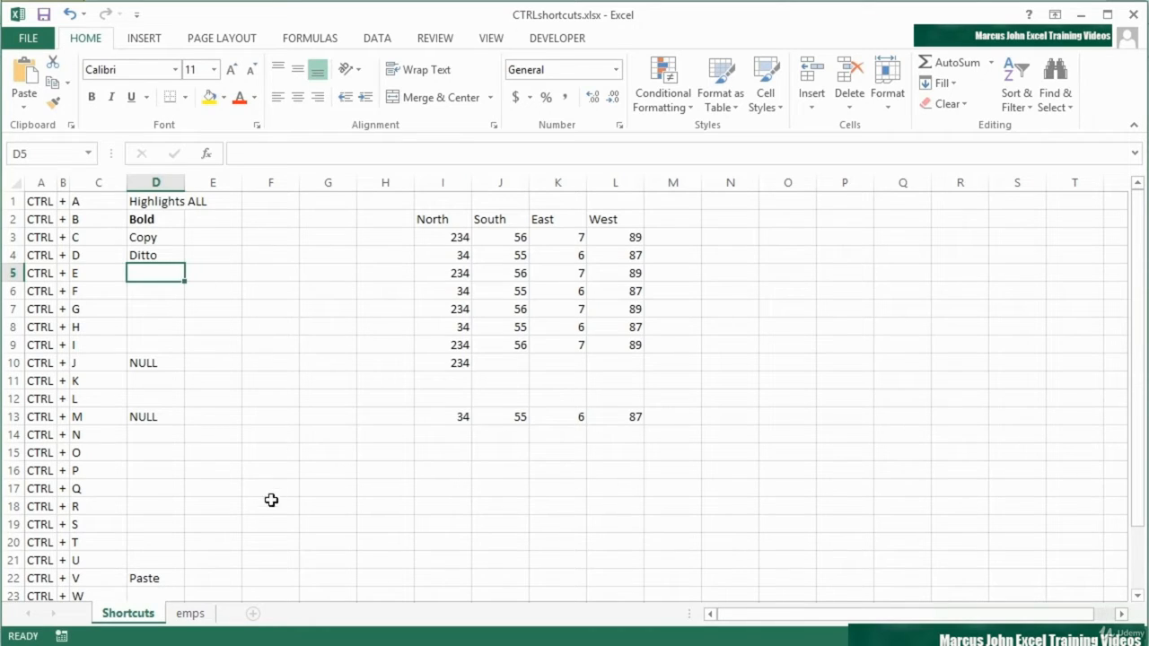
click(194, 616)
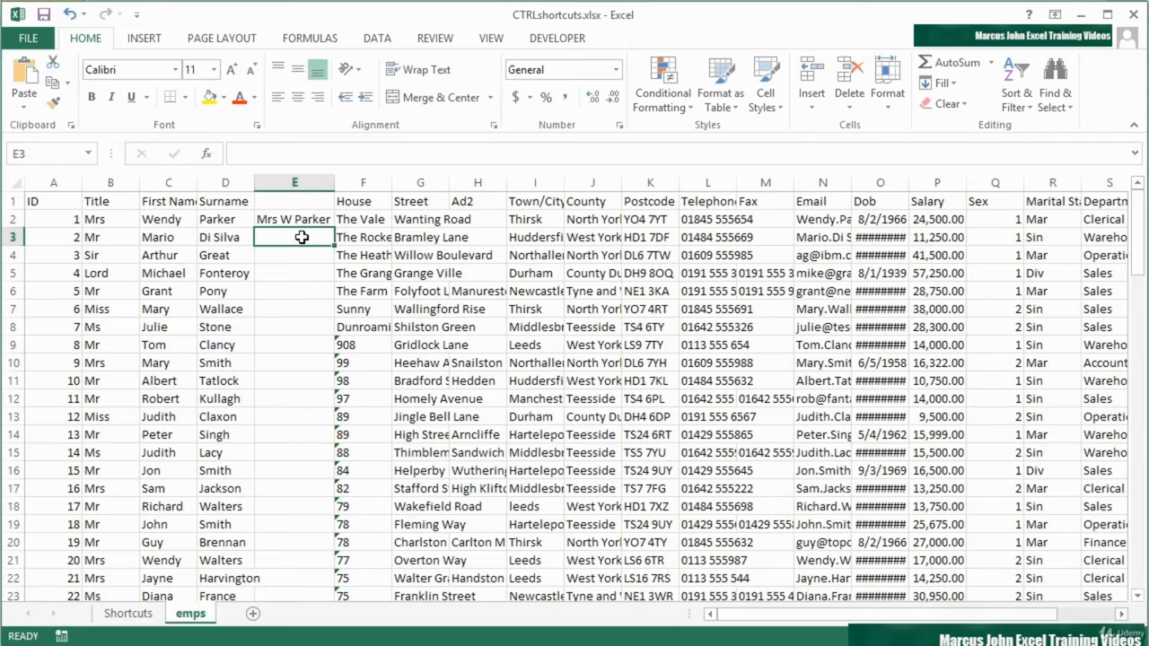
drag(335, 182, 352, 183)
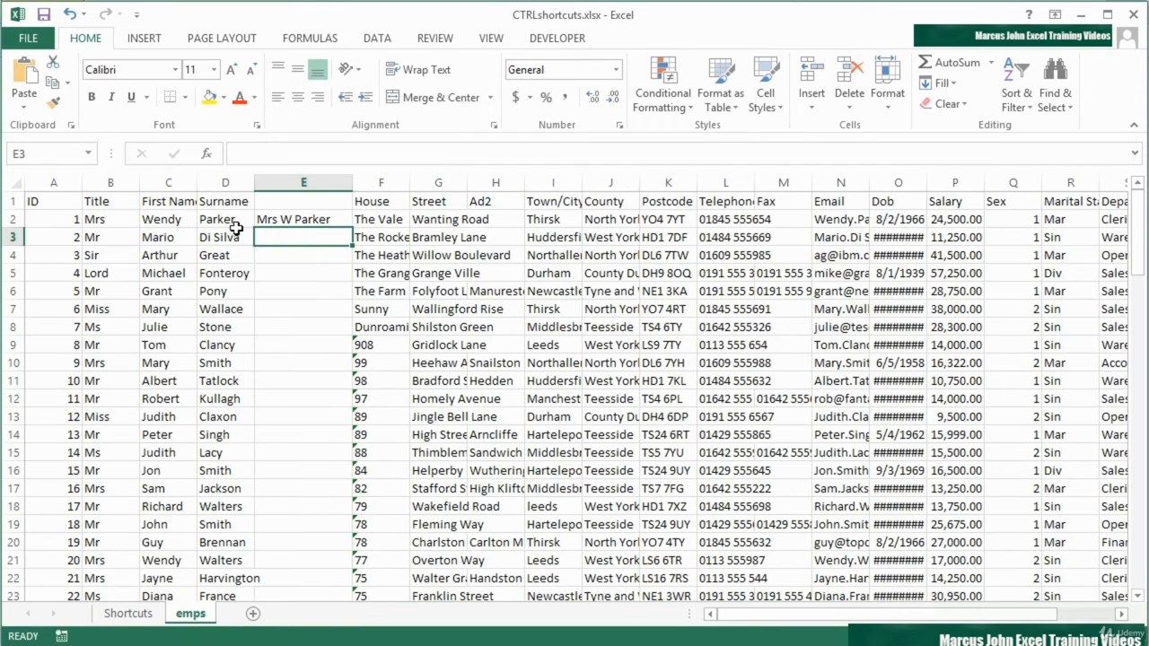
click(296, 203)
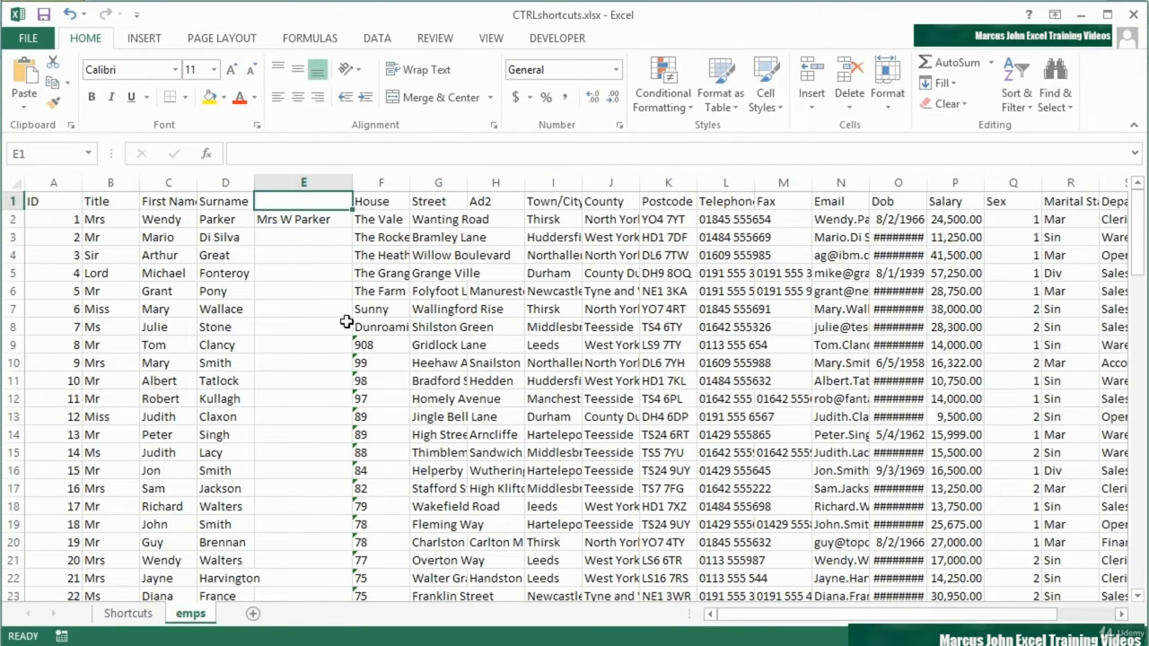
text(FullName)
key(Return)
key(Return)
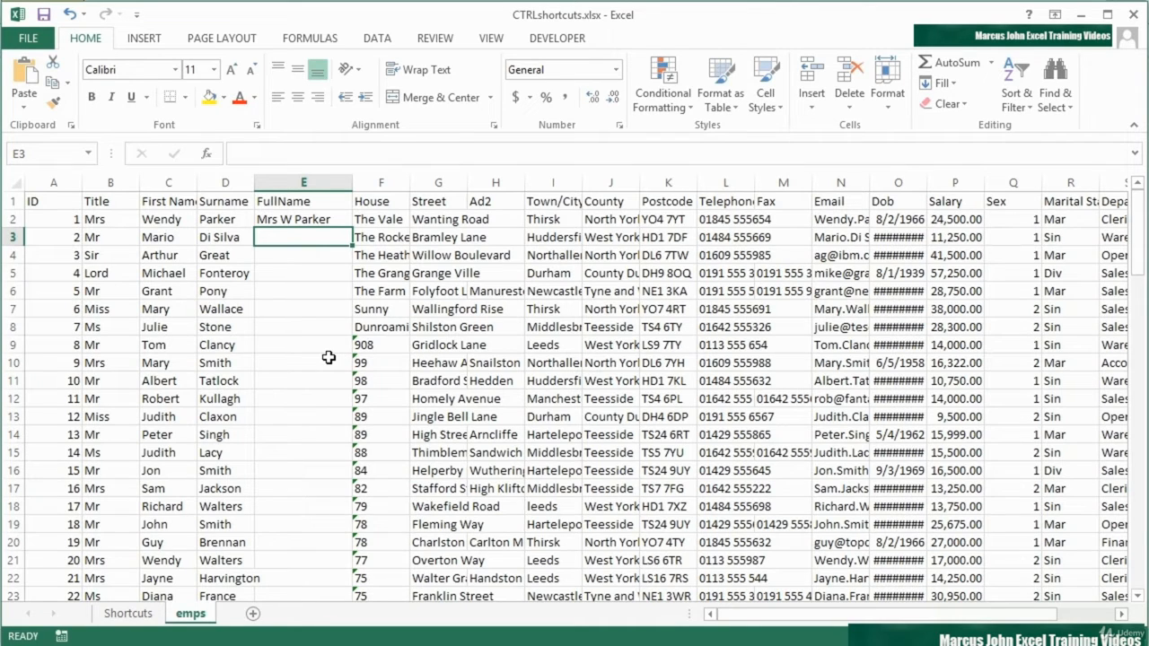
Step: Flash Fill the FullName column from E3 following the example in E2, and look through the filled rows
key(ctrl+e)
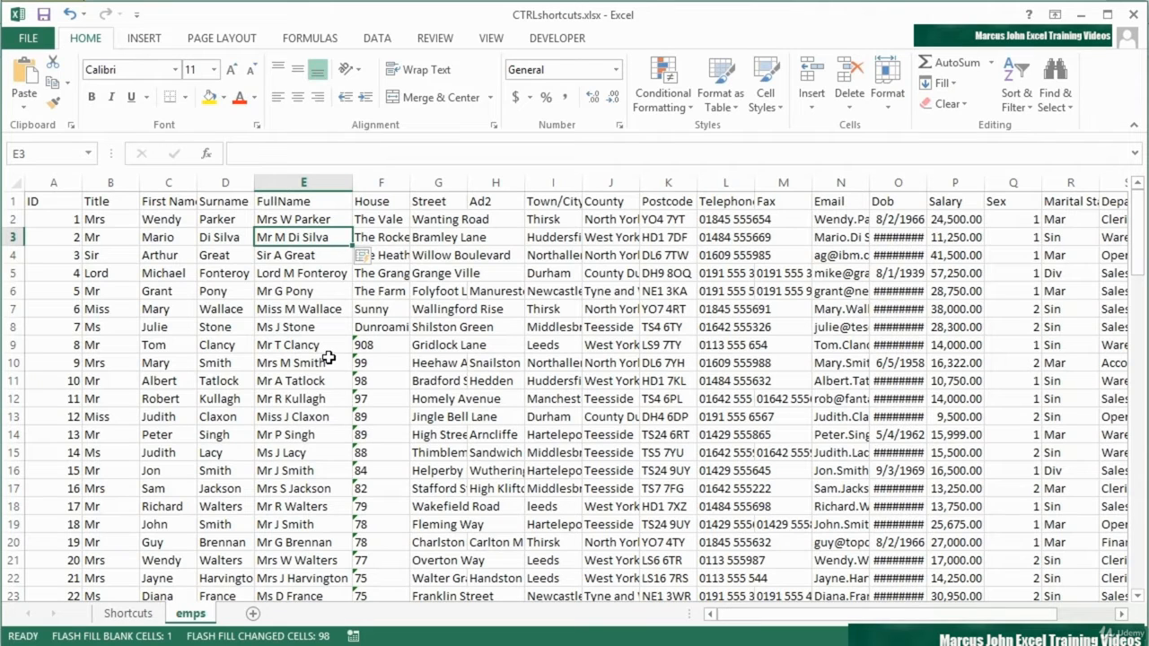
scroll(310, 395, down, 3)
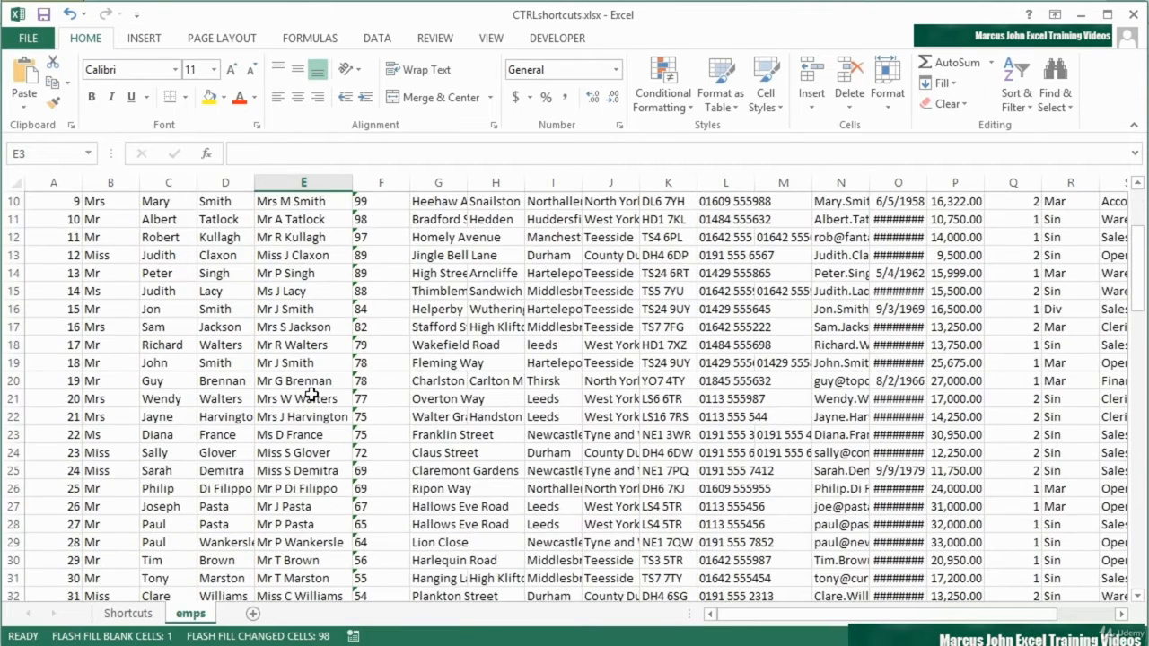
scroll(311, 394, down, 1)
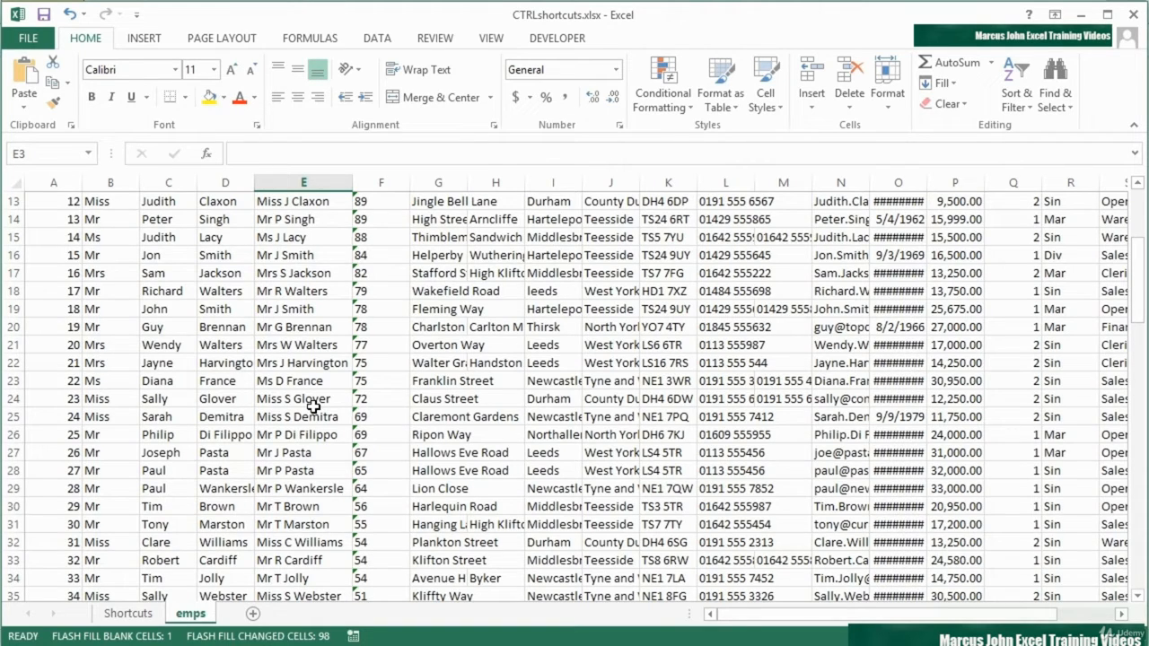
Step: Enter "Flash Fill" in D5 of the Shortcuts sheet as the description for CTRL + E
click(128, 613)
text(Flash Fill)
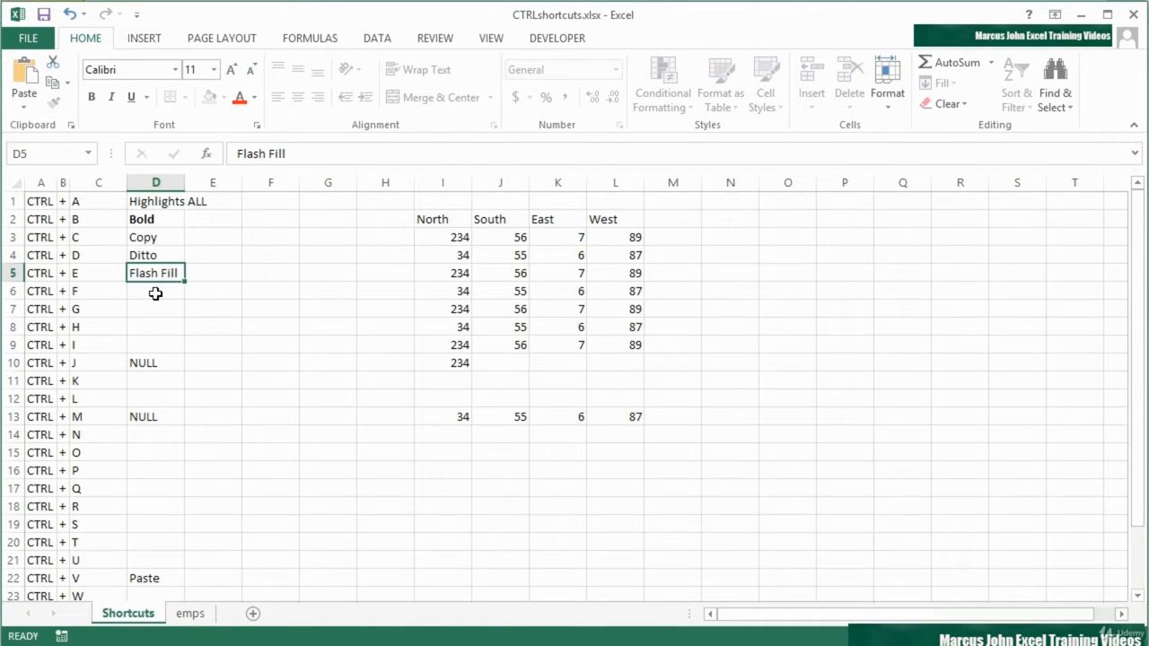
key(Return)
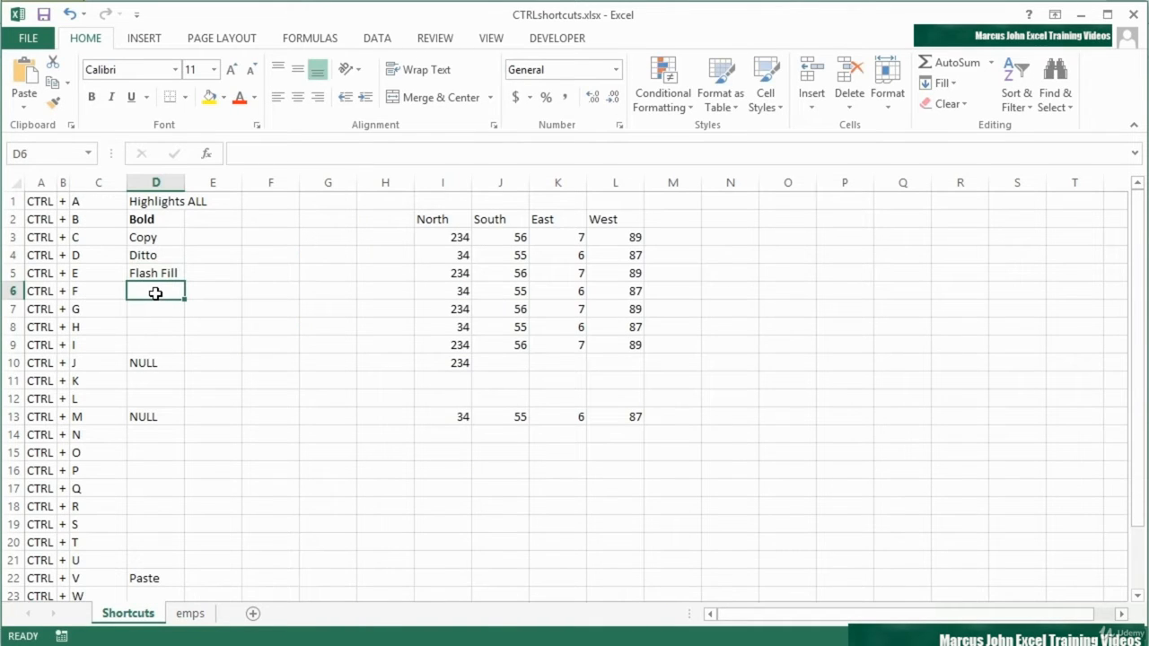
Step: Search the Shortcuts sheet for the value 55 and close the search
key(ctrl+f)
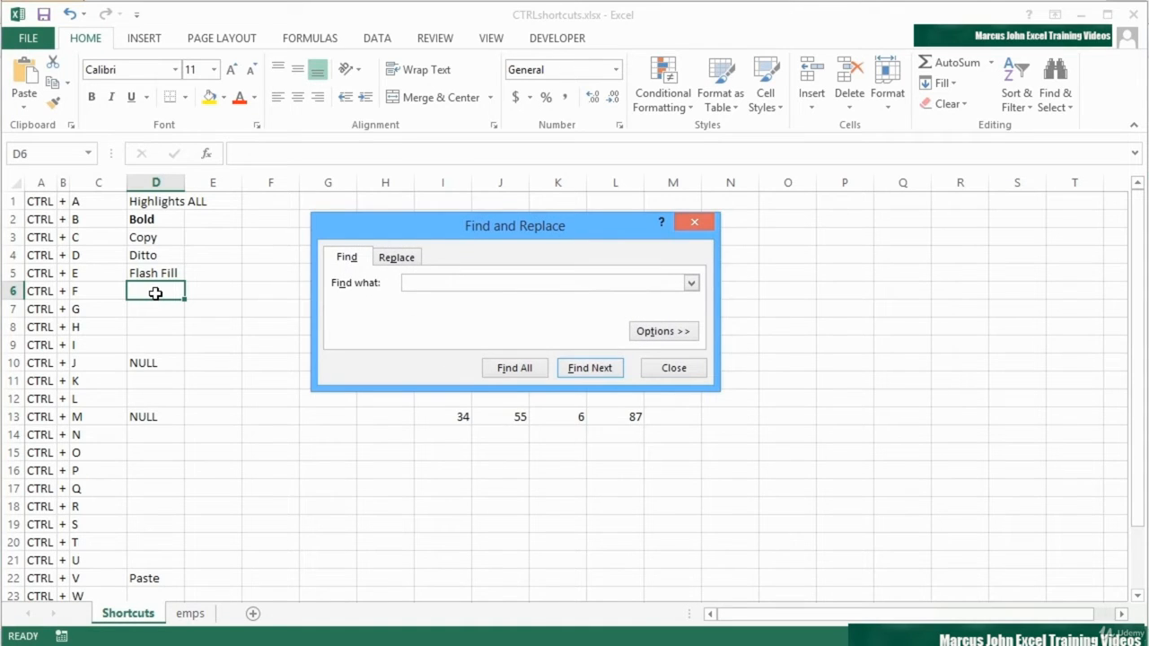
text(55)
key(Return)
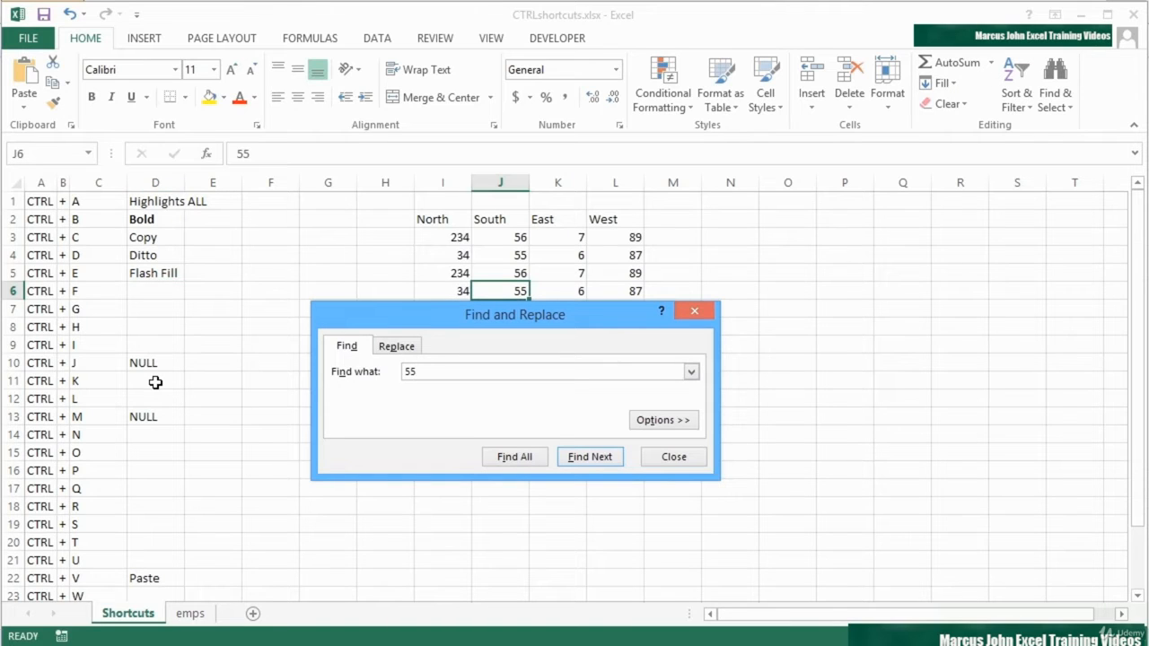
key(Escape)
Step: Enter "Find" in D6 as the description for CTRL + F
click(165, 290)
text(Find)
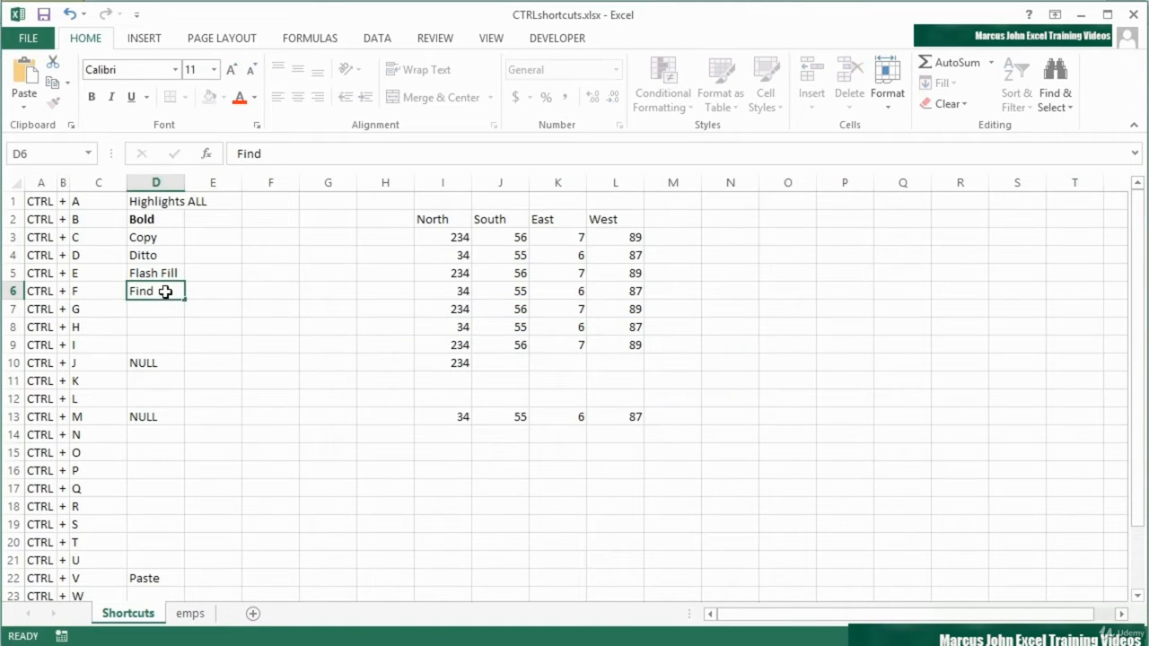
key(Return)
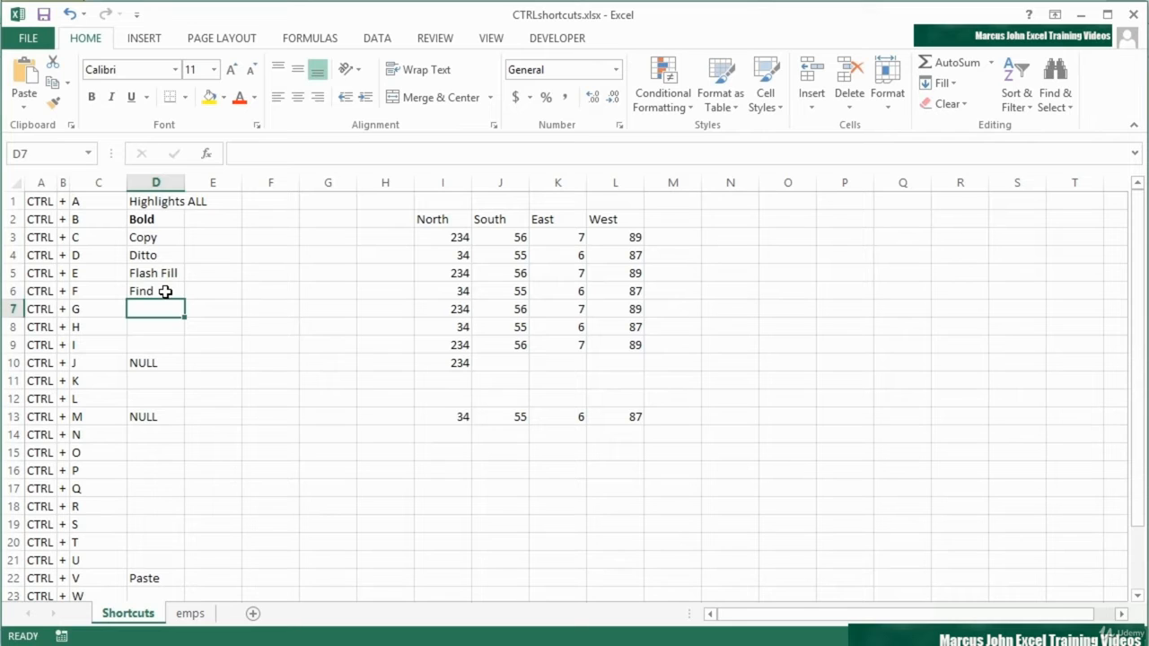
Step: Jump to cell N24 with the Go To command
key(ctrl+g)
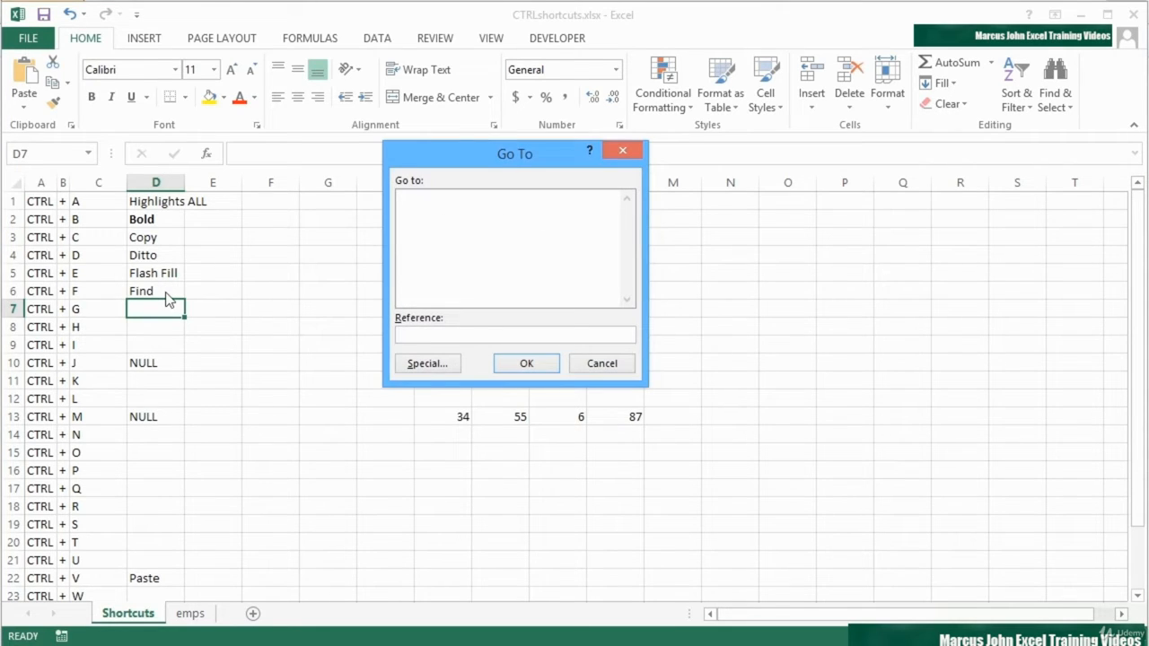
text(n24)
key(Return)
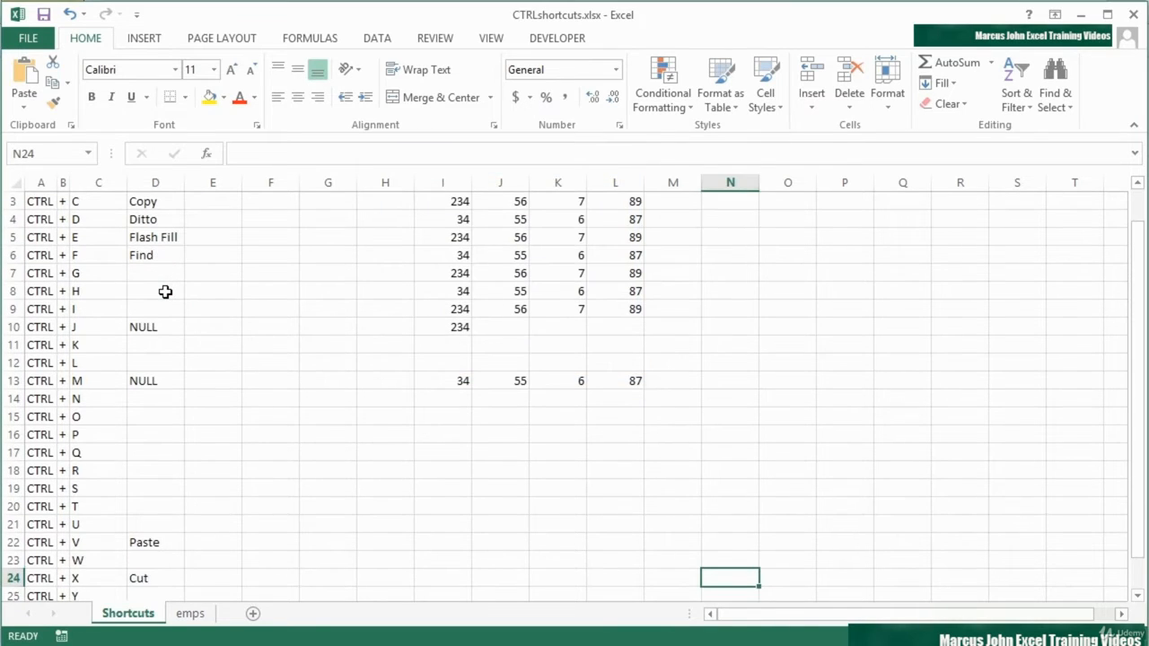
Step: Enter "Goto" in D7 as the description for CTRL + G
click(161, 272)
text(Goto)
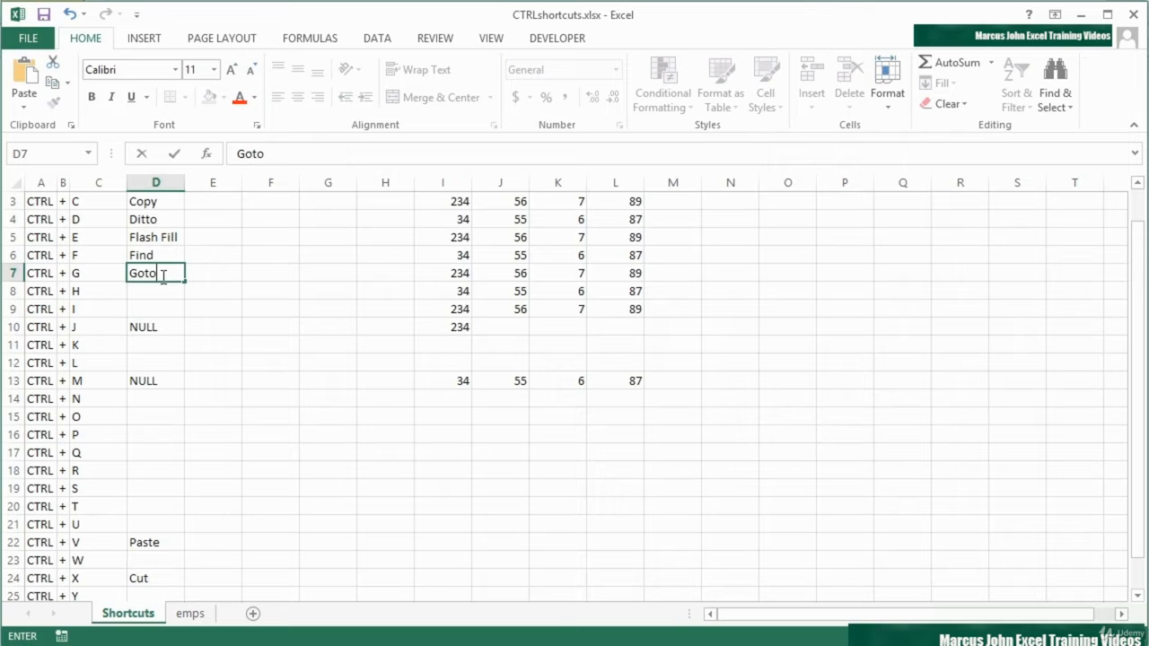
key(Return)
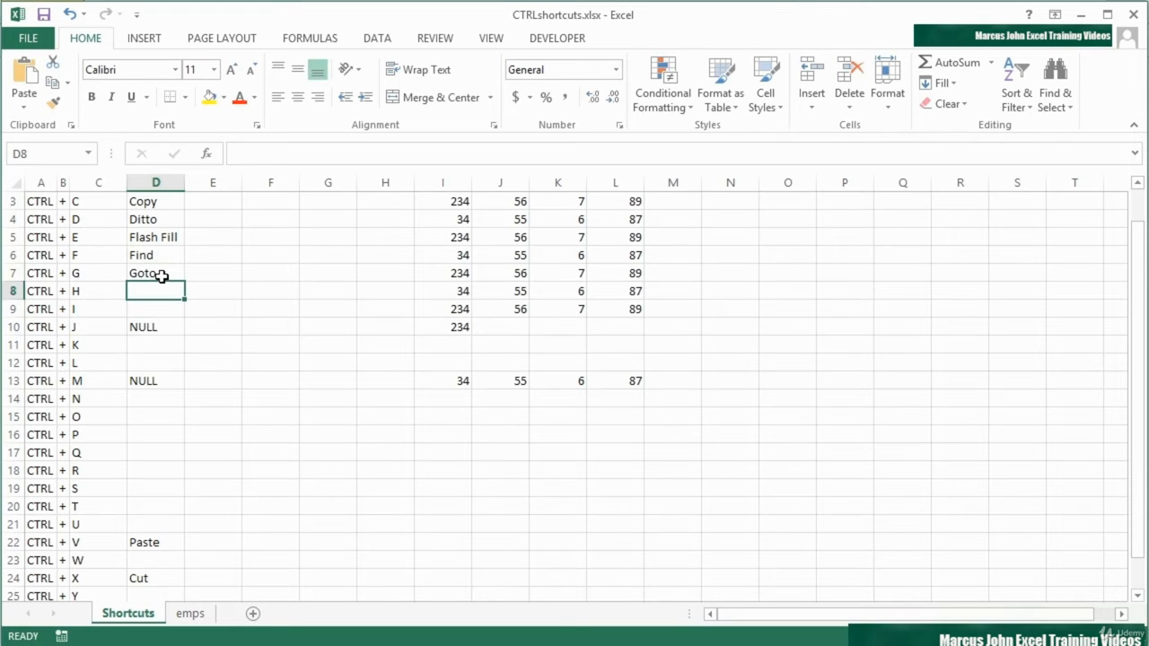
Step: Replace every 55 on the Shortcuts sheet with 78 and close Find and Replace
key(ctrl+h)
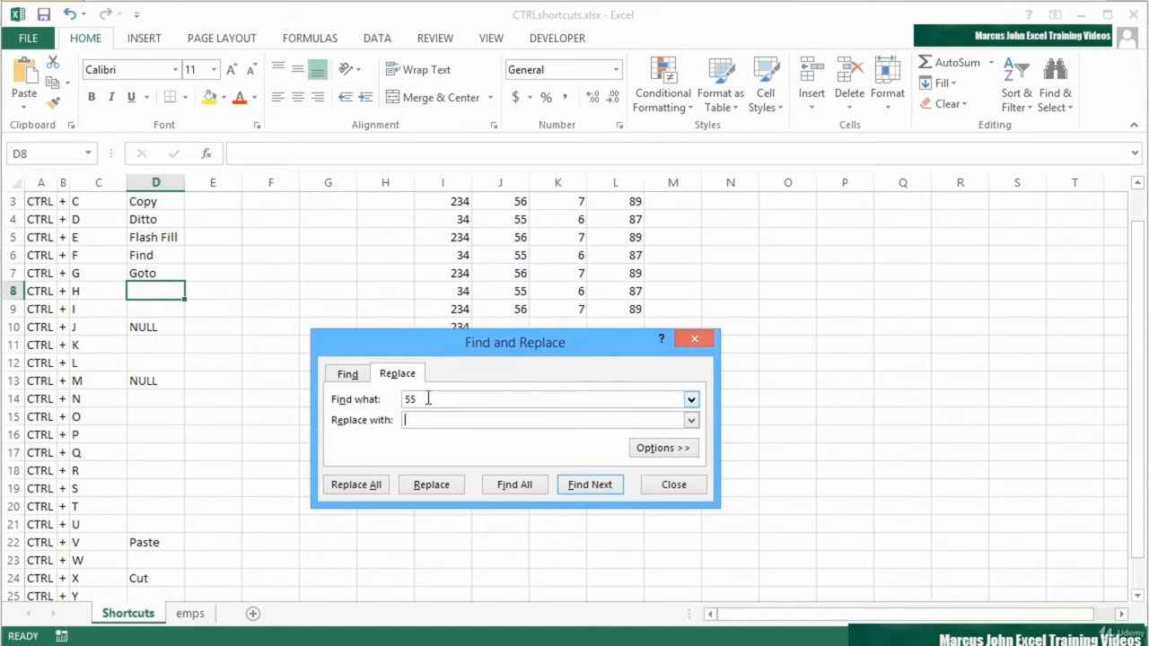
text(78)
click(371, 486)
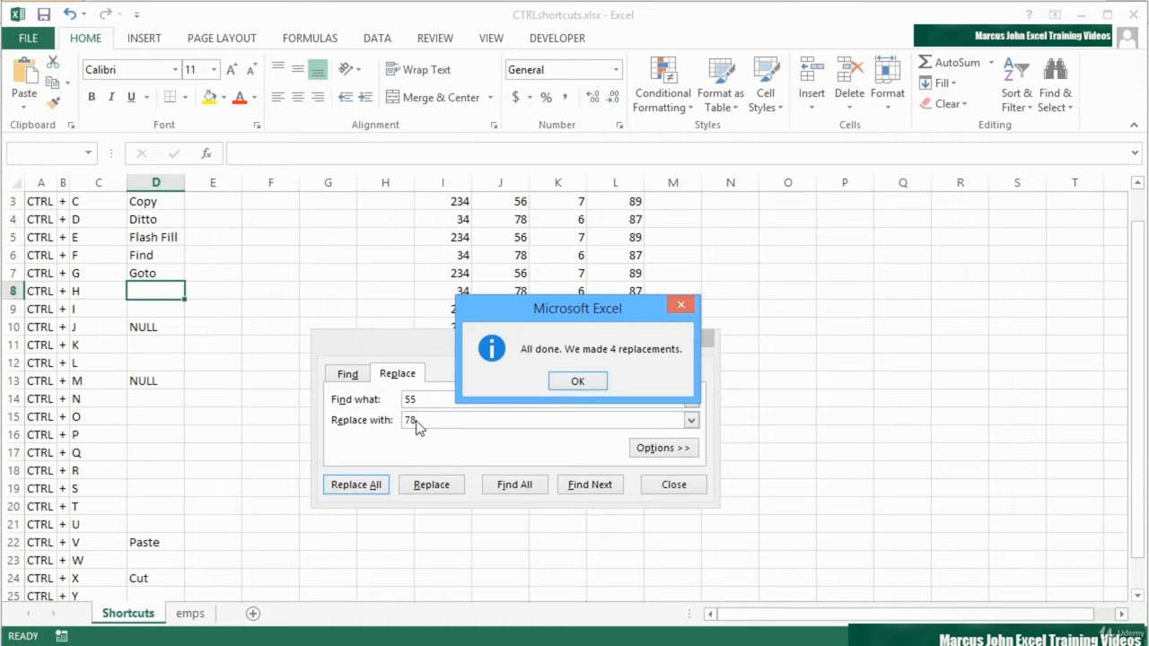
click(594, 388)
click(680, 485)
Step: Enter "Replace" in D8 as the description for CTRL + H
text(Repl)
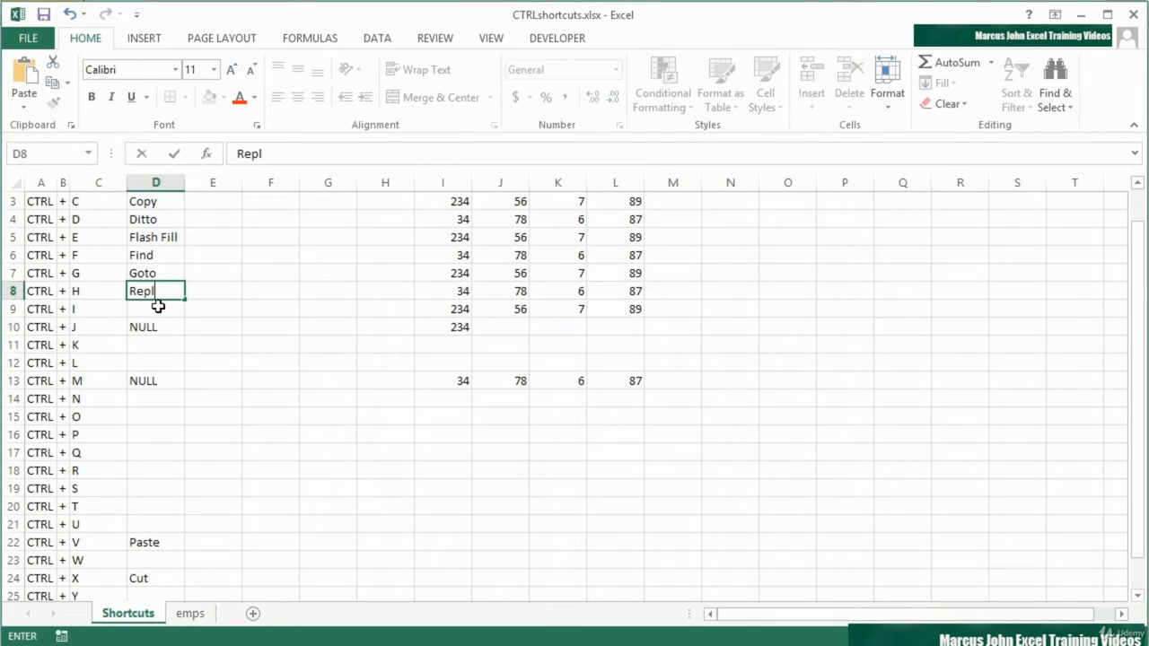
text(ace)
key(Return)
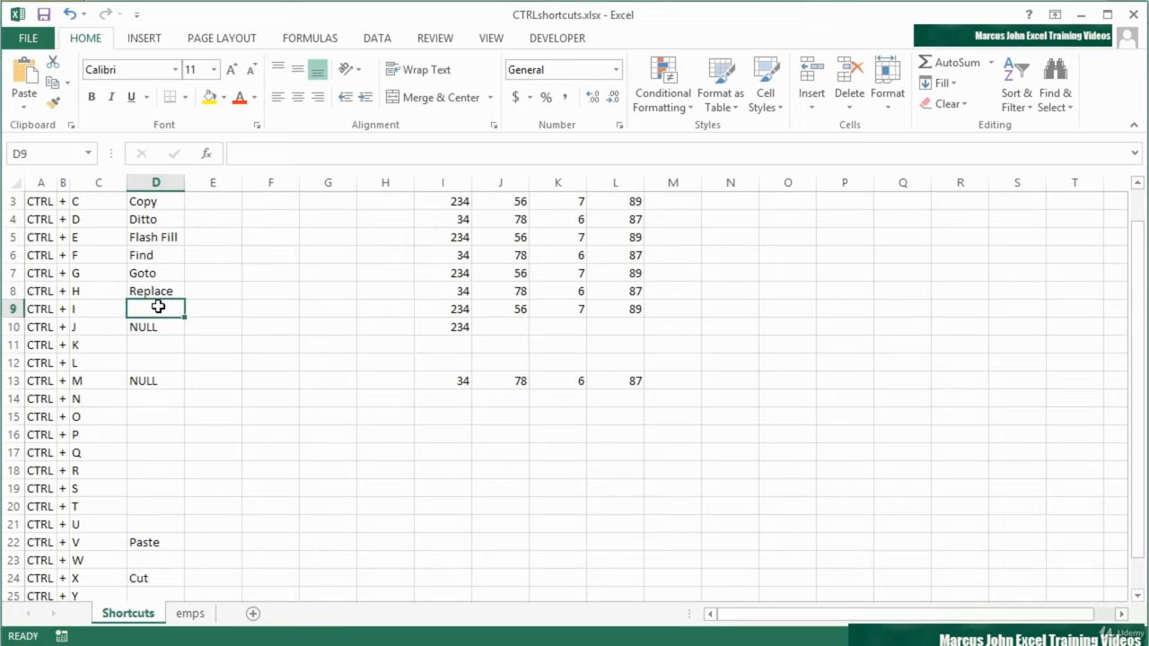
Step: Enter "Italics" in D9 as the description for CTRL + I and italicize the cell
text(Italics)
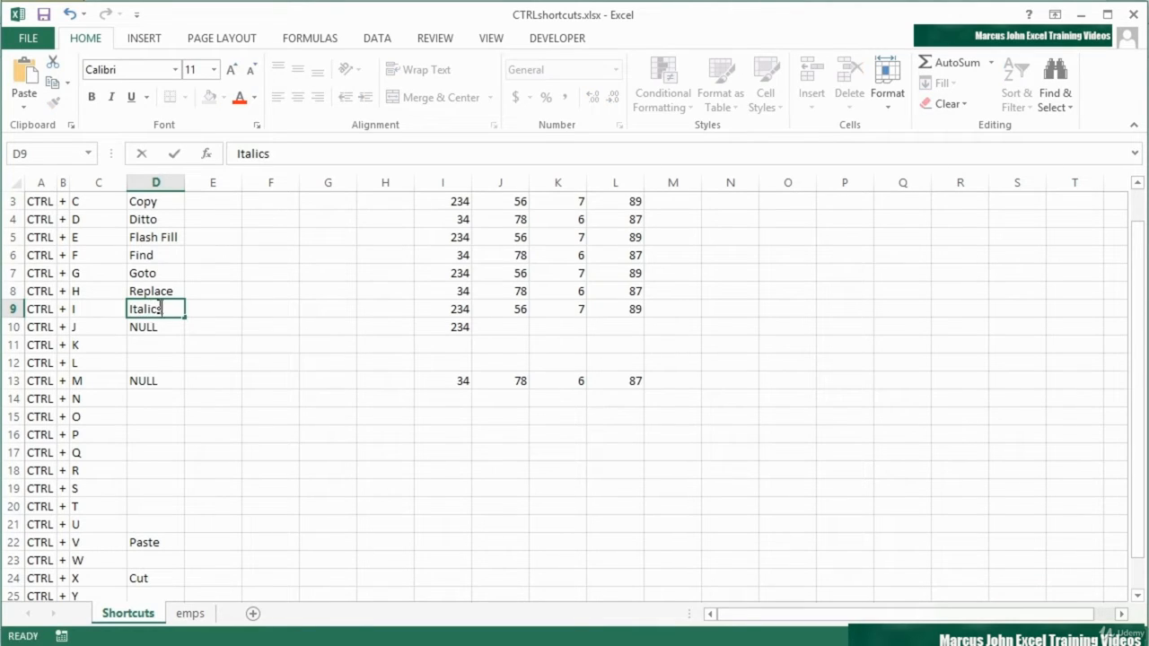
key(ctrl+Return)
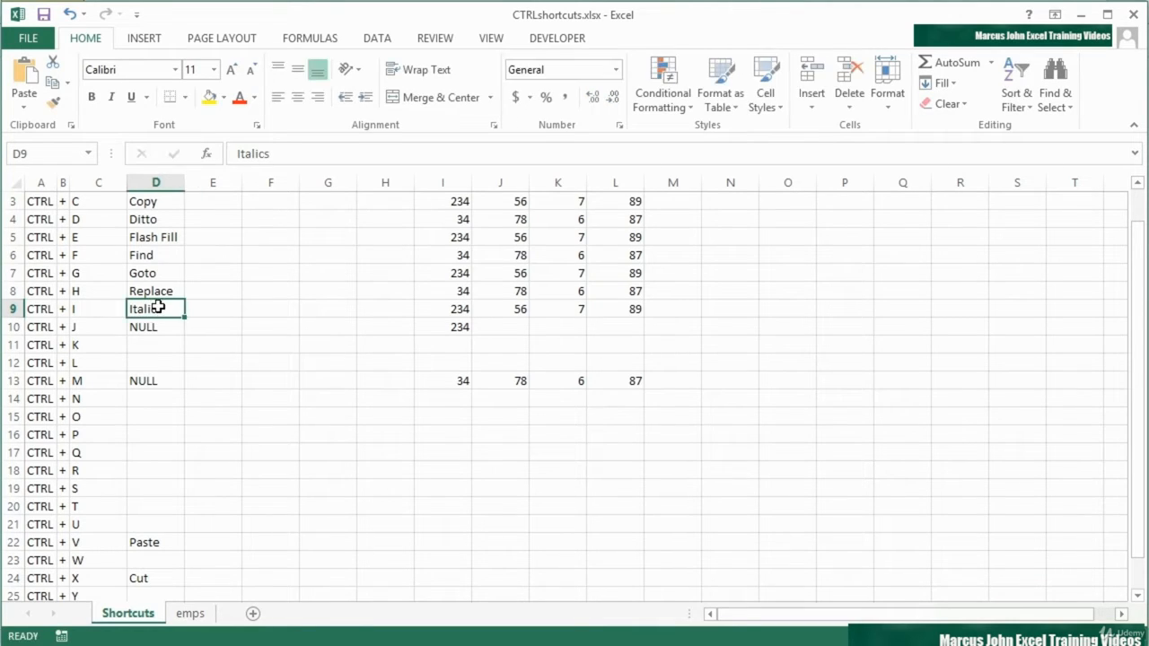
key(ctrl+i)
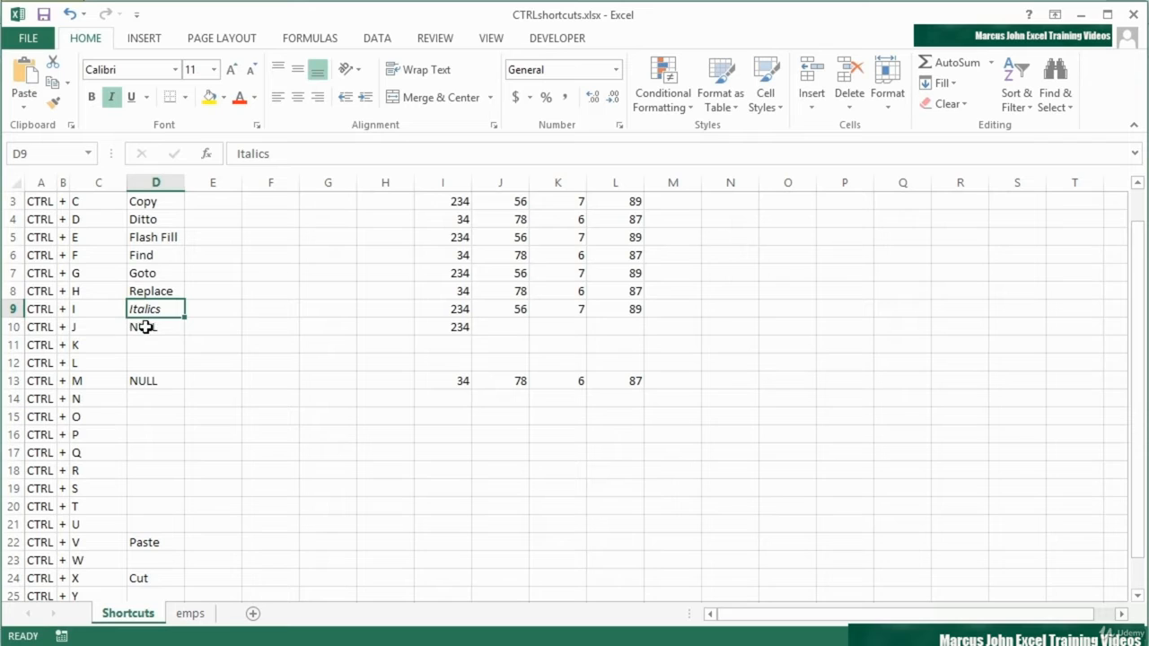
Step: Review the four link types offered by Insert Hyperlink for cell D11, then cancel without adding a link
click(156, 343)
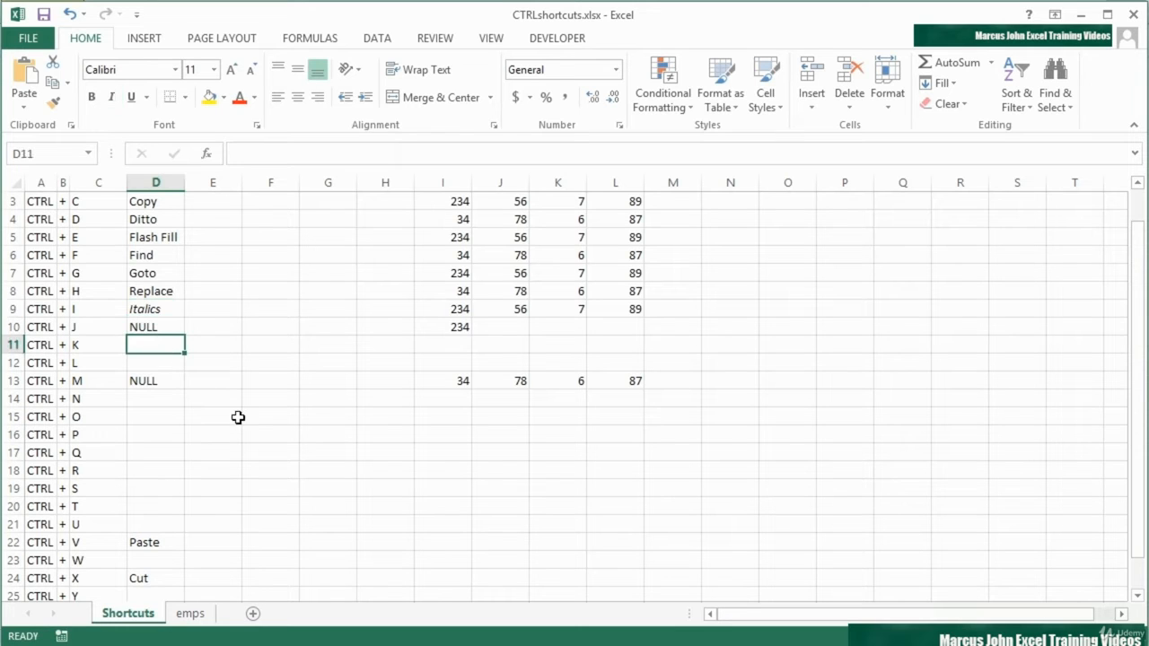
key(ctrl+k)
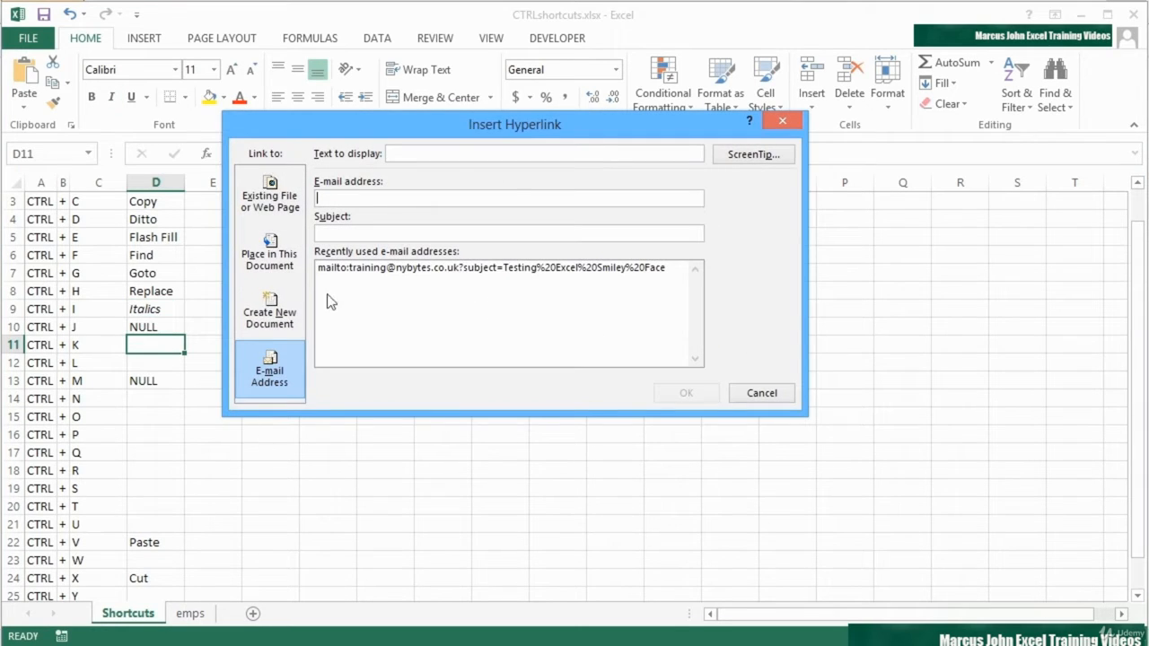
click(294, 210)
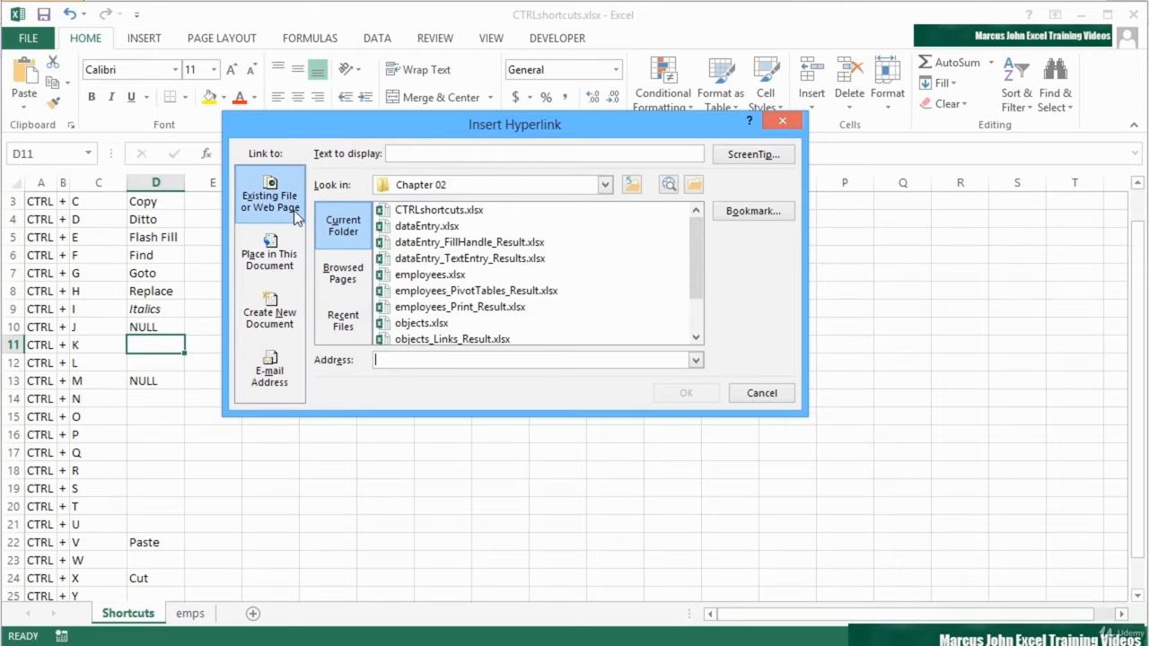
click(289, 264)
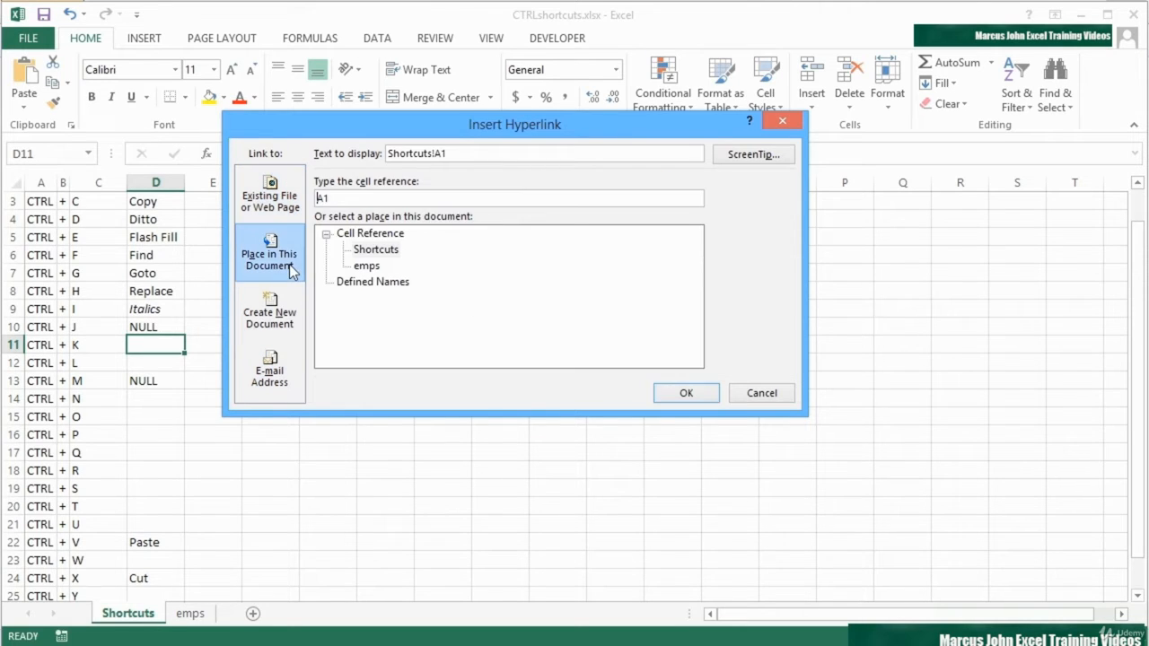
click(282, 325)
click(286, 372)
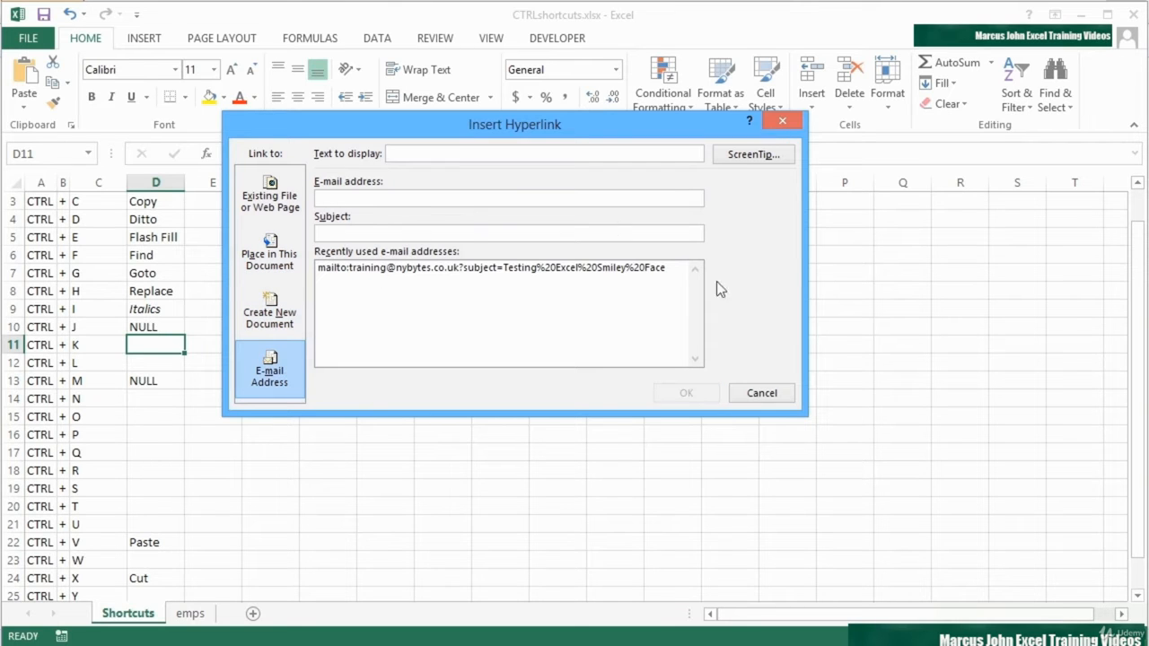
click(762, 393)
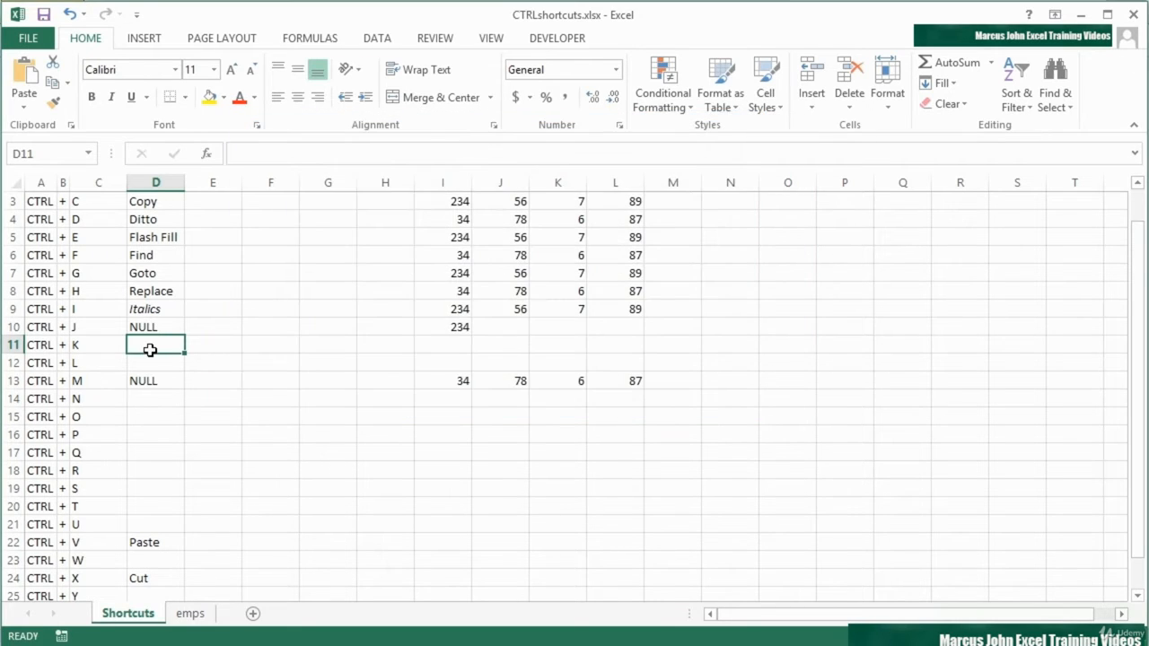
Step: Enter "Hyperlink" in D11 as the description for CTRL + K
text(Hyperlink)
key(Return)
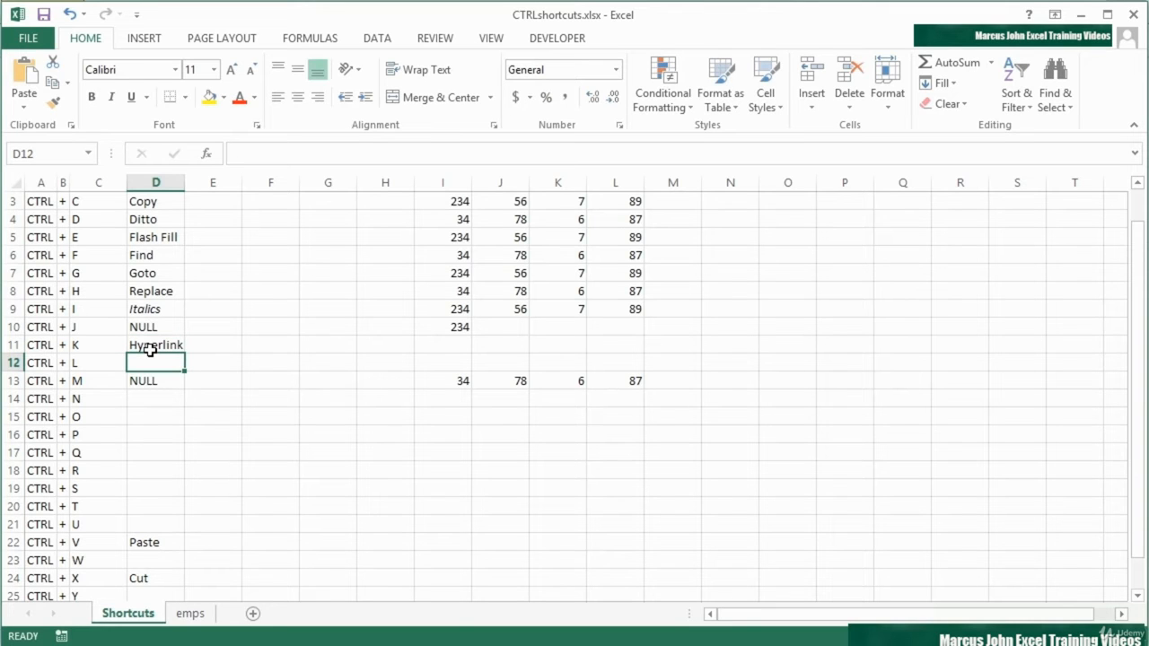
Step: Examine the Create Table ranges proposed for the shortcut list and the North-to-West data block, cancelling both
key(ctrl+l)
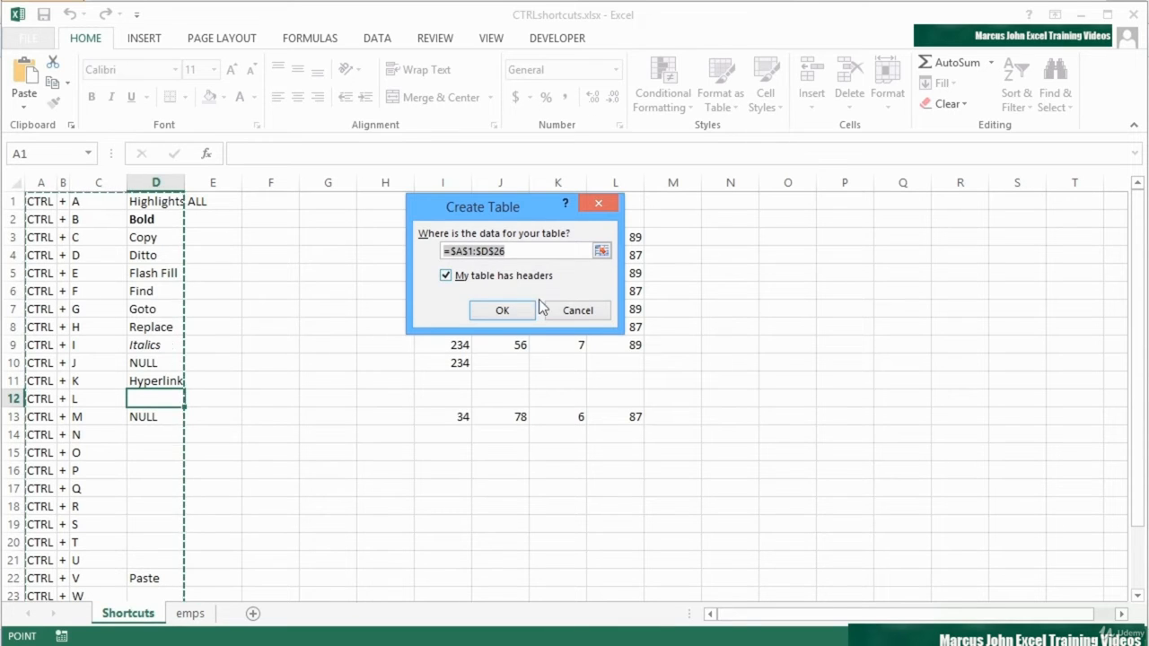
click(575, 312)
click(494, 258)
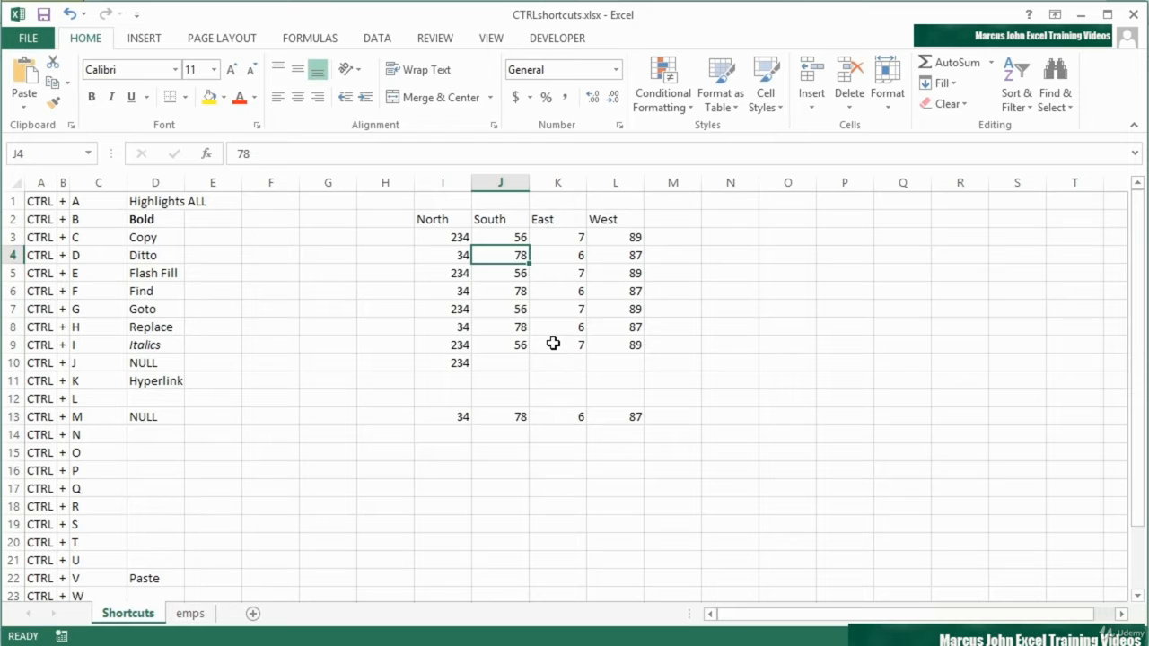
key(ctrl+t)
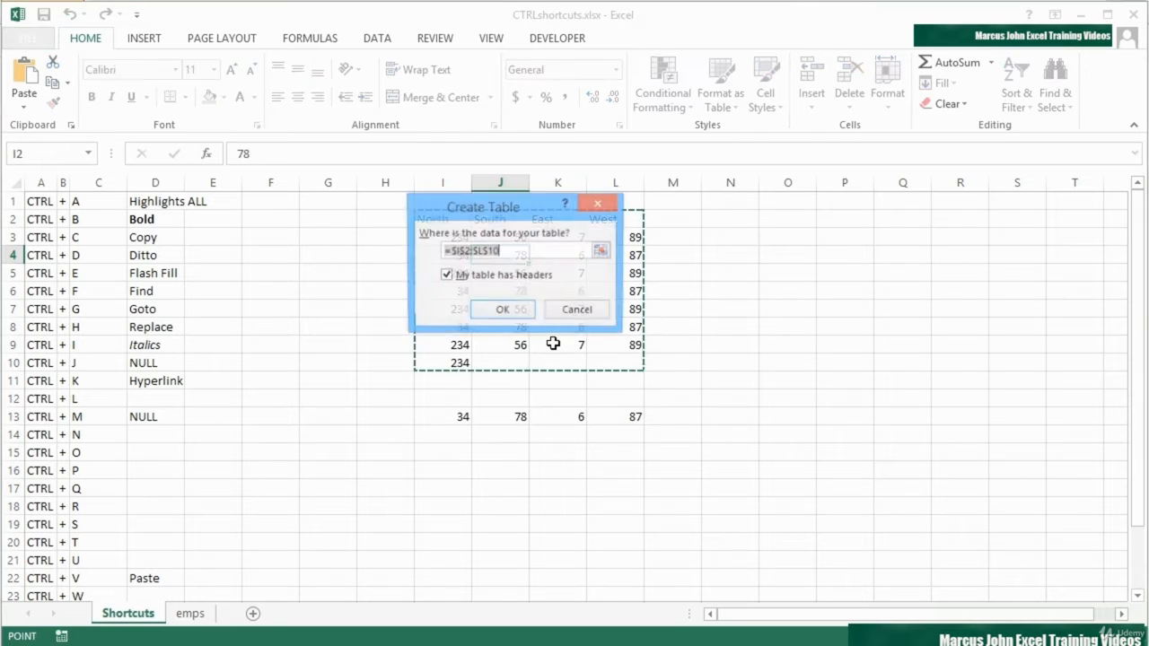
drag(530, 213, 919, 306)
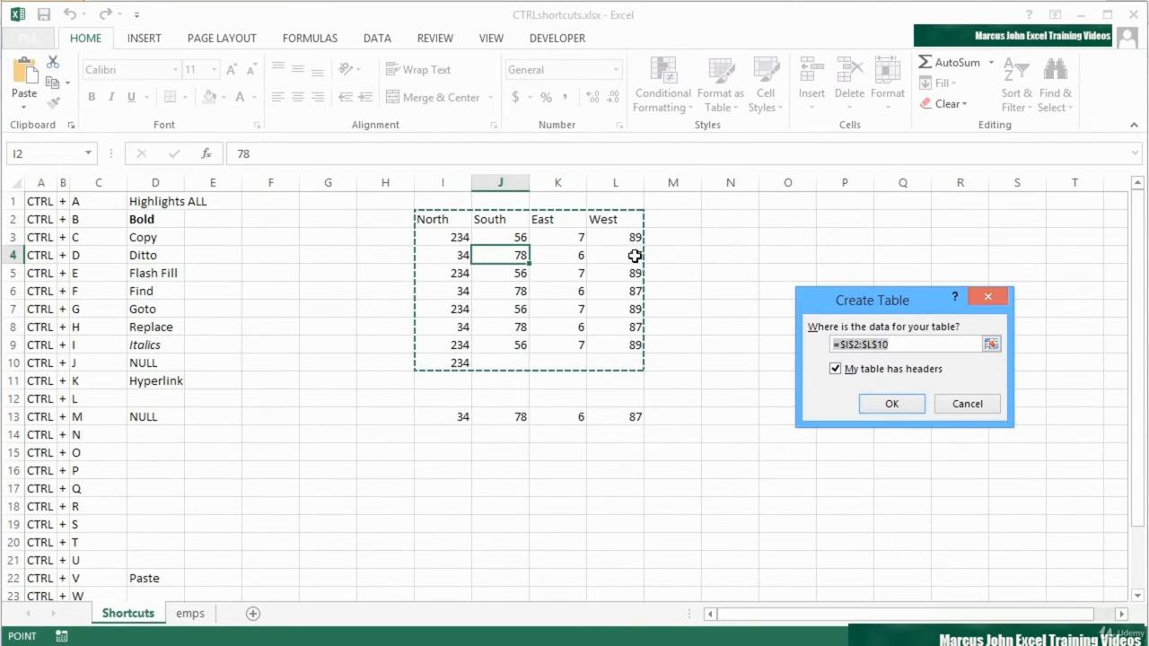
click(965, 404)
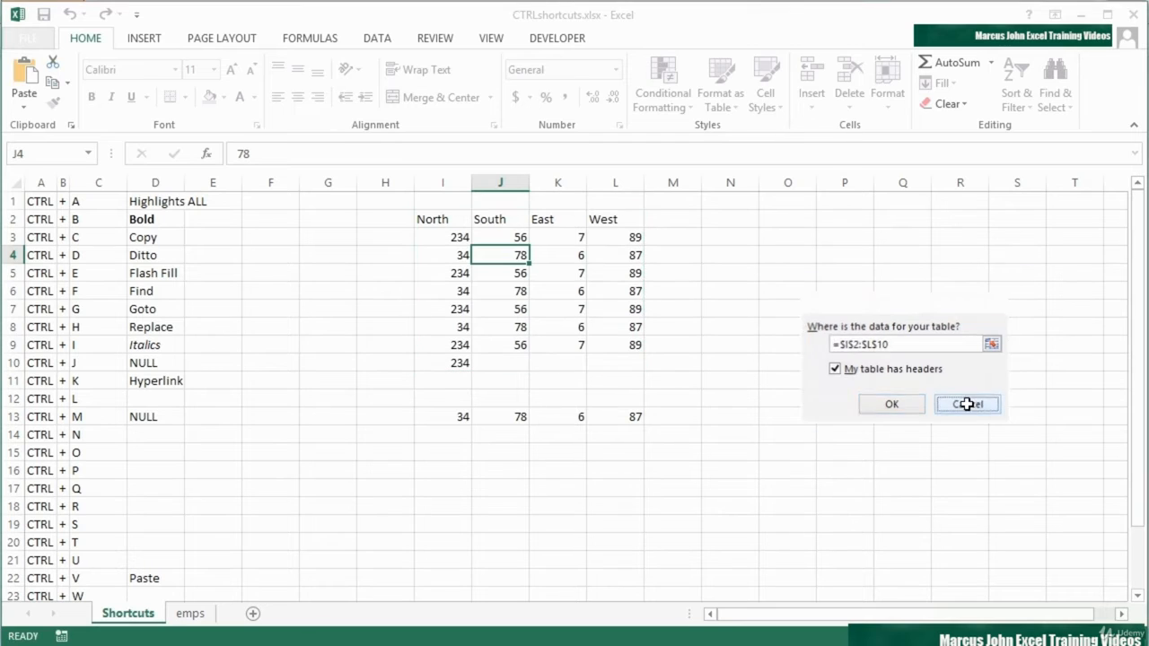
Step: Enter "Create Table" in D12 as the description for CTRL + L
click(158, 401)
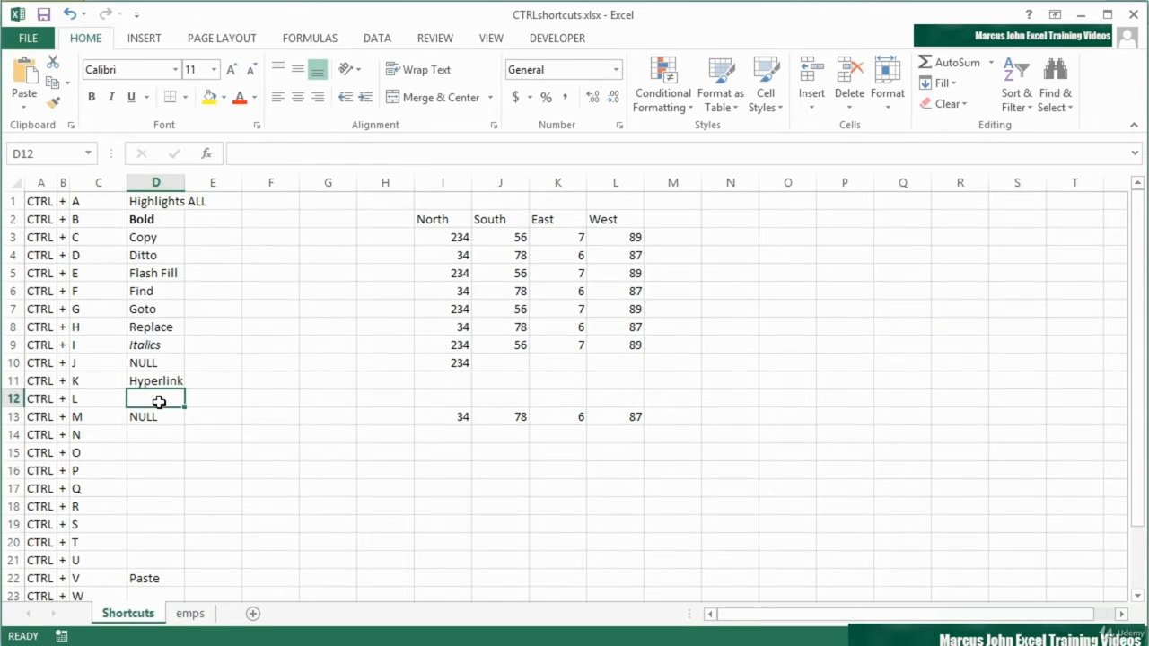
text(Create Table)
key(Return)
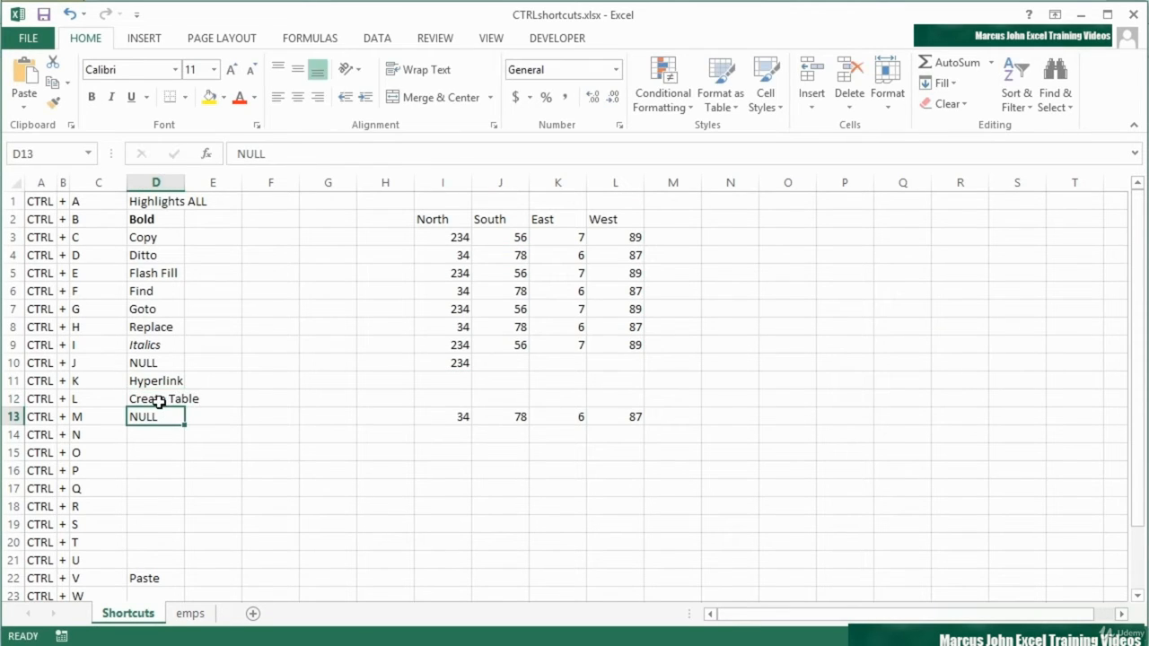
Step: Select D14, create a new blank workbook and close it again
key(Return)
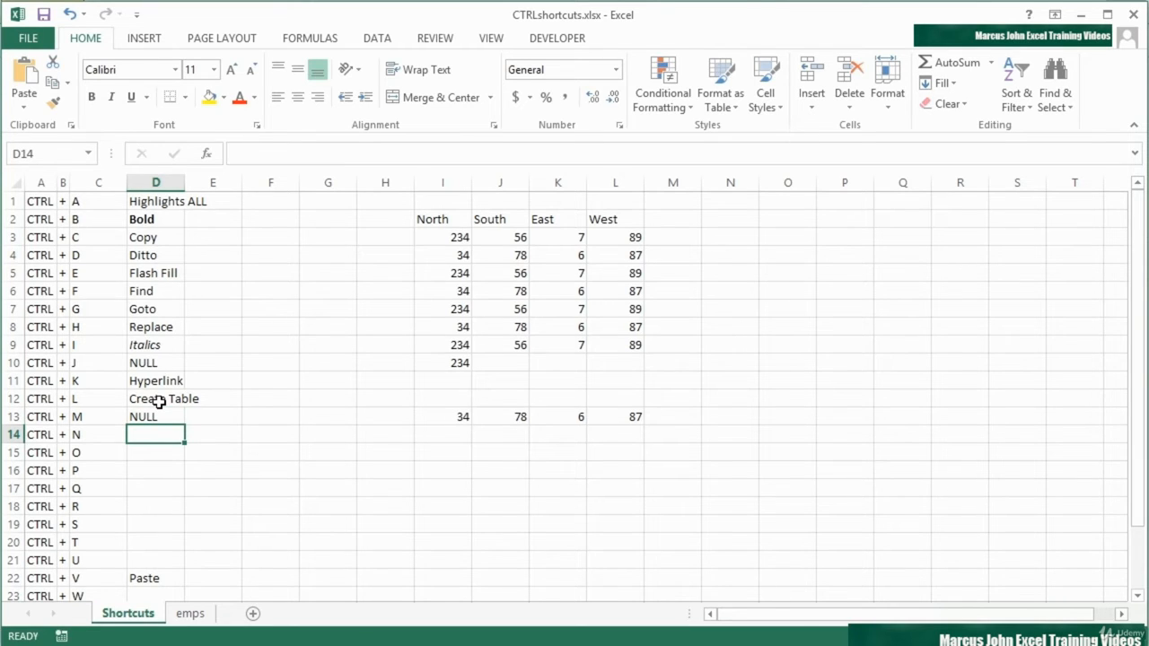
key(ctrl+n)
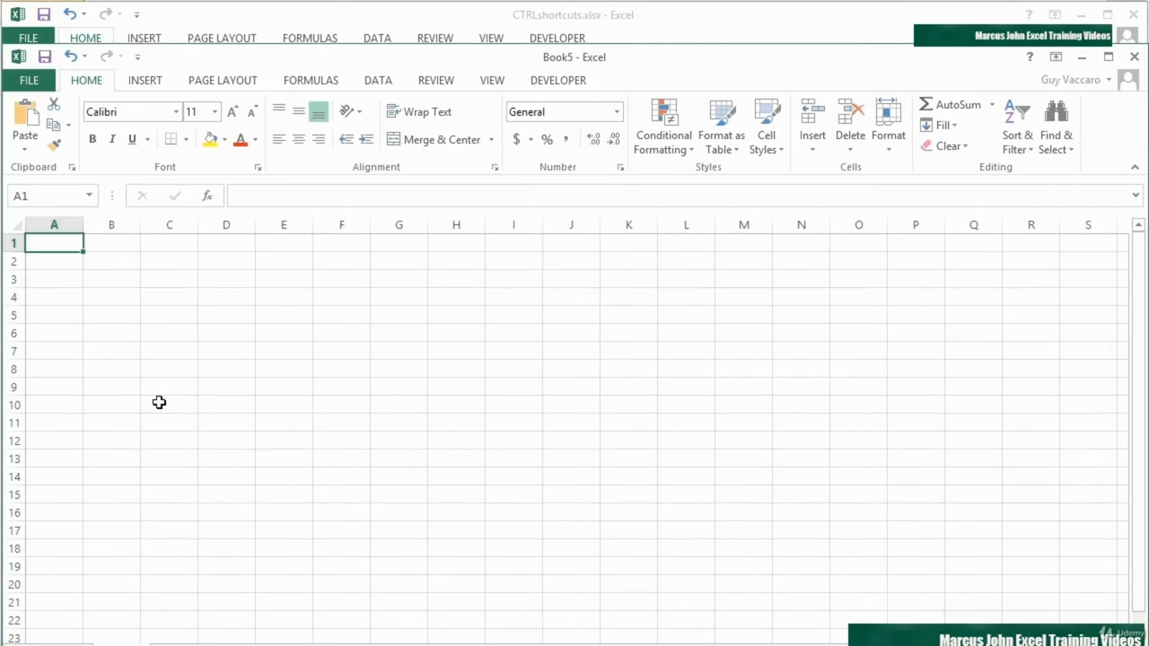
key(ctrl+w)
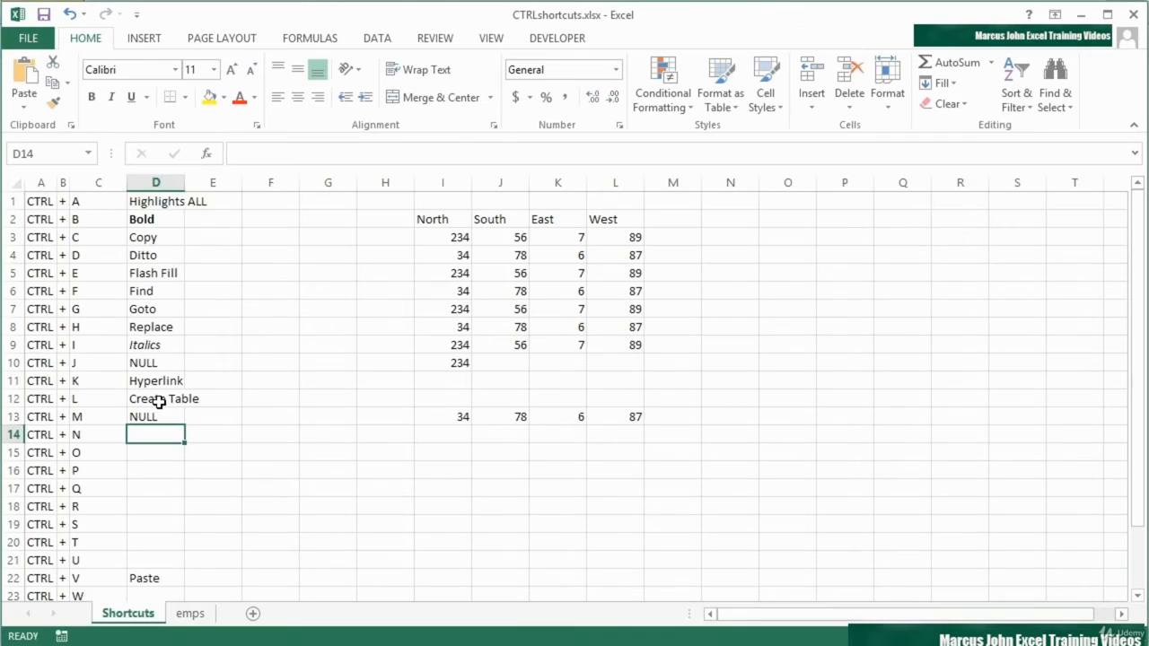
Step: Enter "New Doc" in D14 as the description for CTRL + N
text(New Doc)
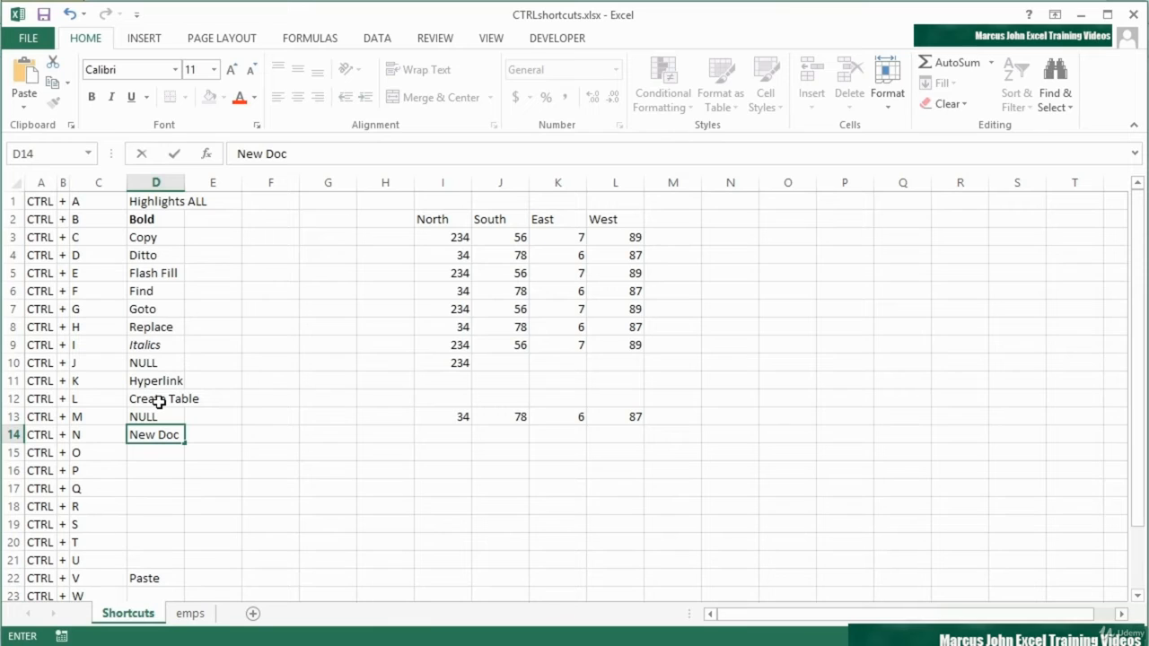
key(Return)
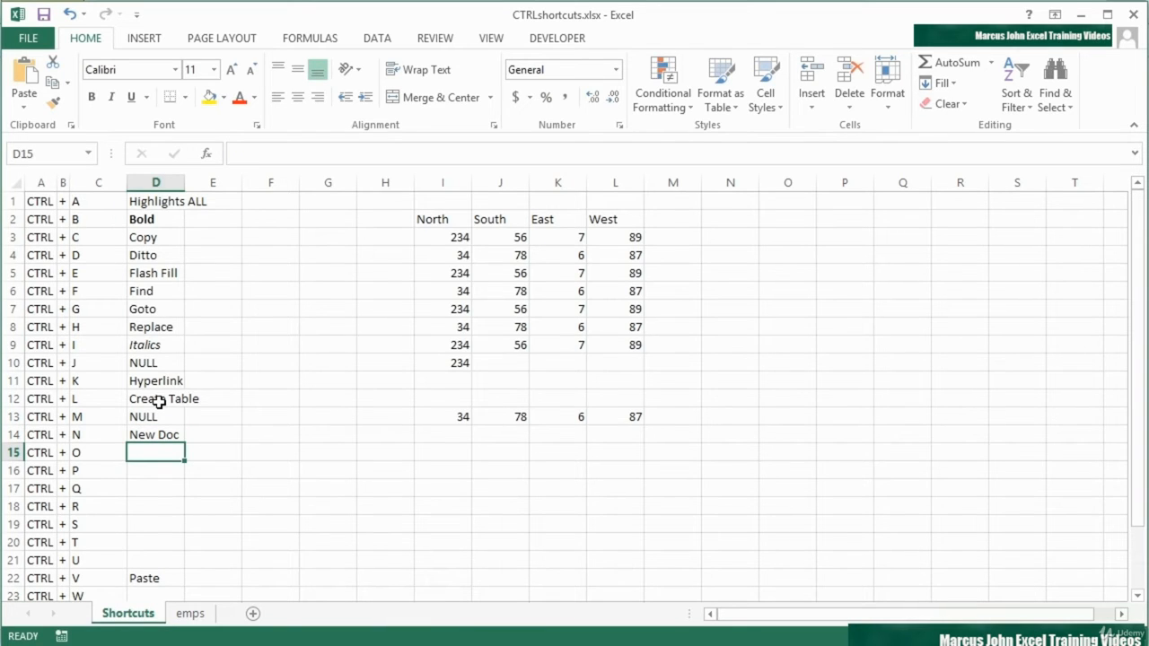
Step: Enter "Close Document" in D23 as the description for CTRL + W
scroll(197, 461, down, 1)
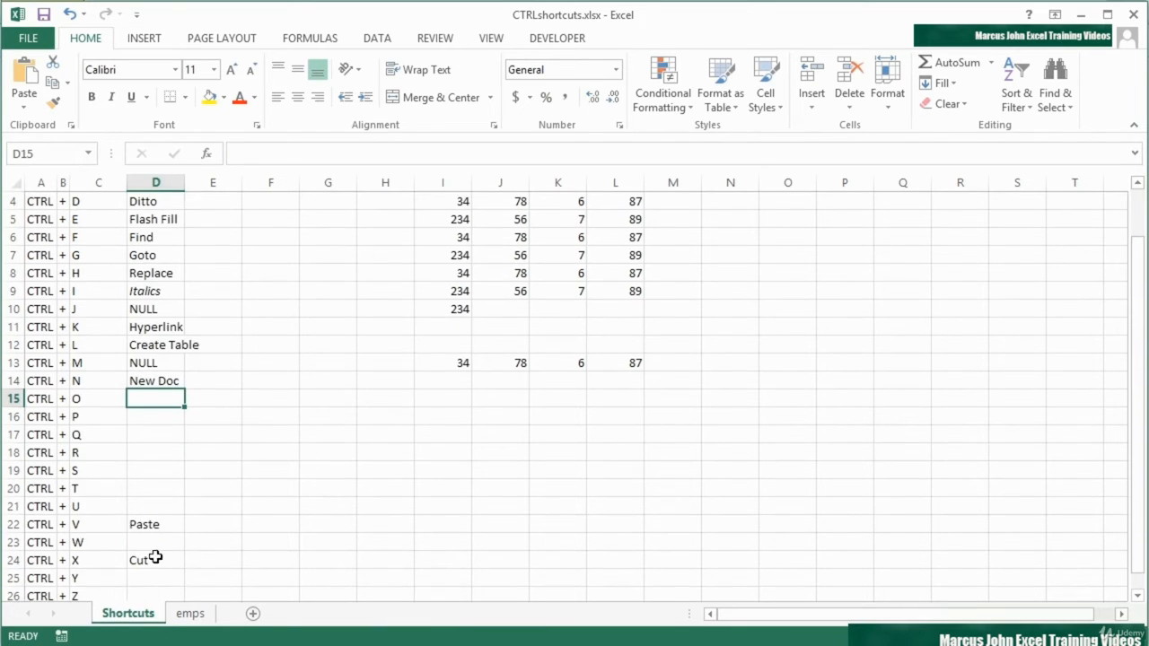
click(147, 543)
text(Close)
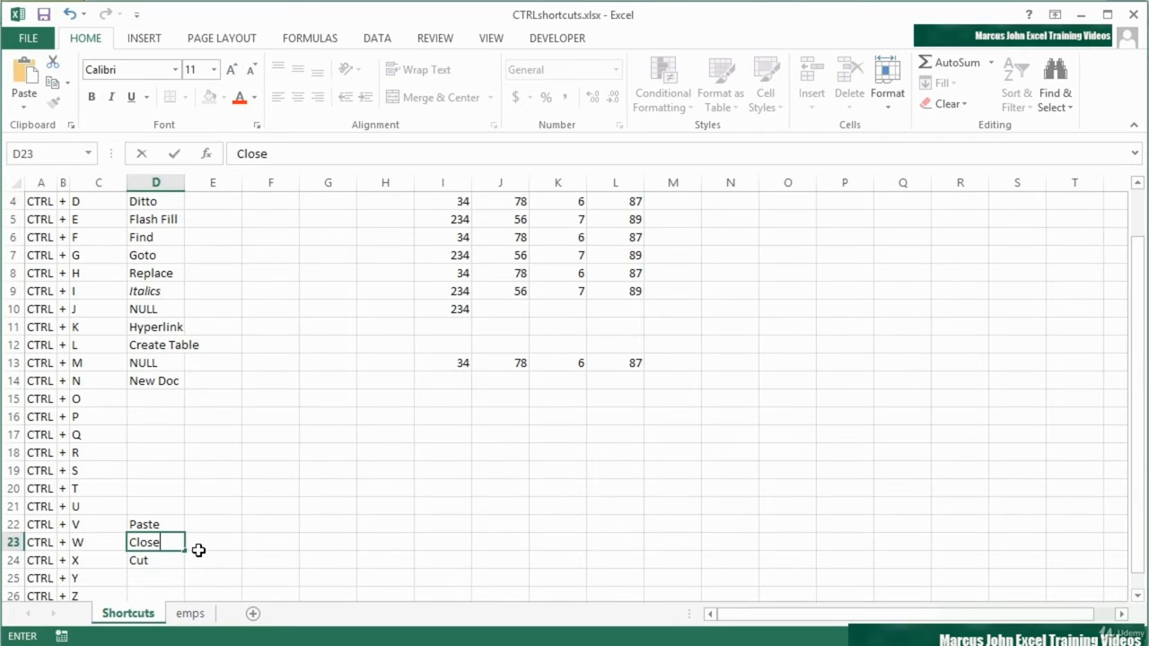
text( Document)
key(ctrl+Return)
key(Left)
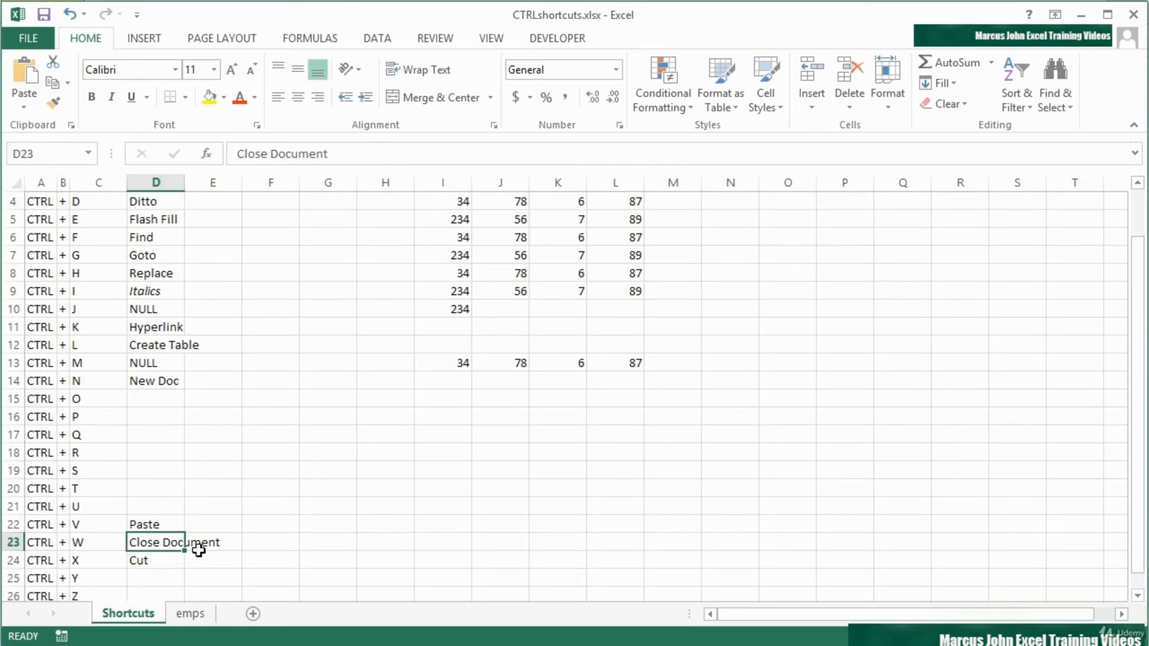
Step: Return to cell D15 and view the Open page's recent workbooks without opening a file
key(Up)
key(Up)
key(Up)
key(Up)
key(Up)
key(Up)
key(Up)
key(Up)
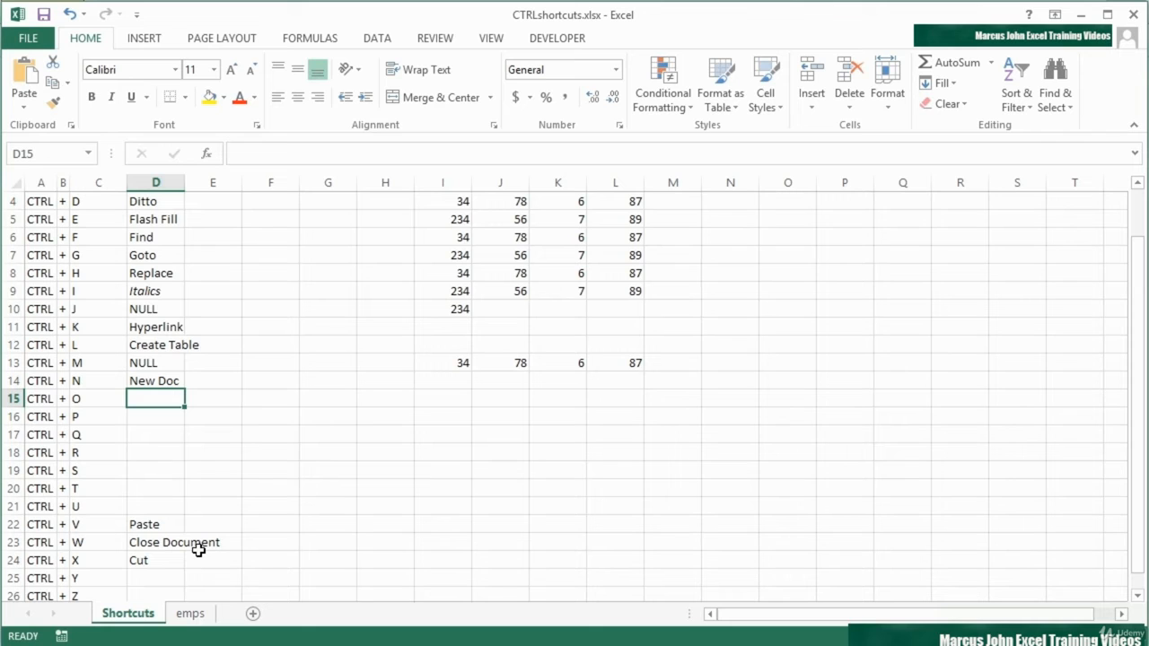
key(ctrl+o)
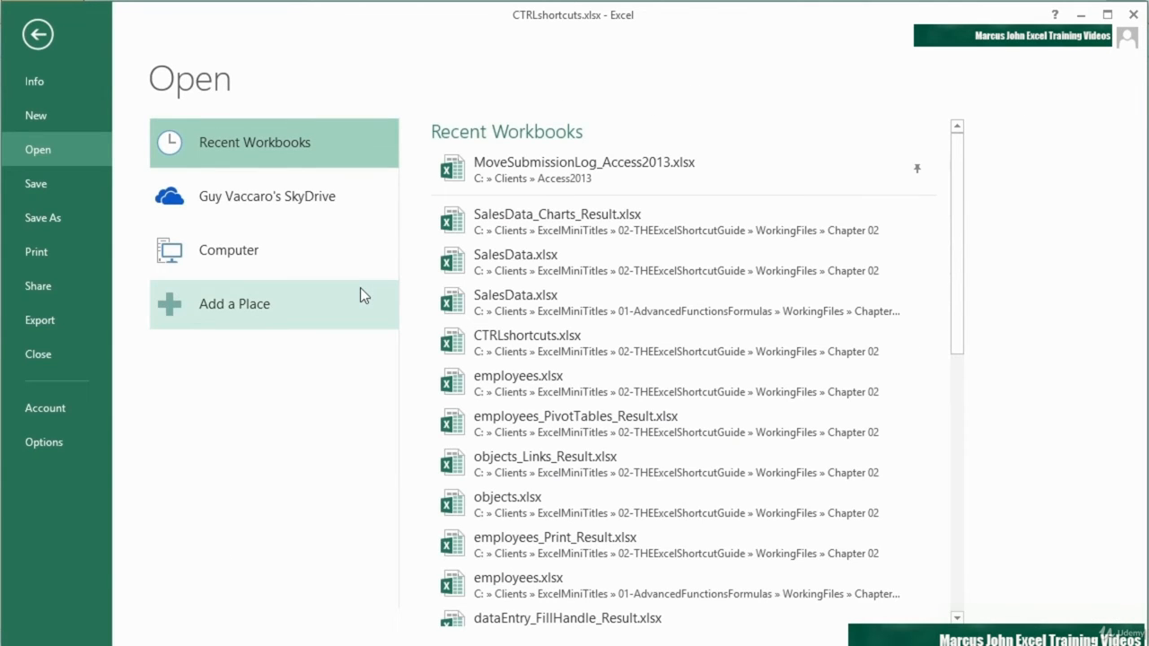
key(Escape)
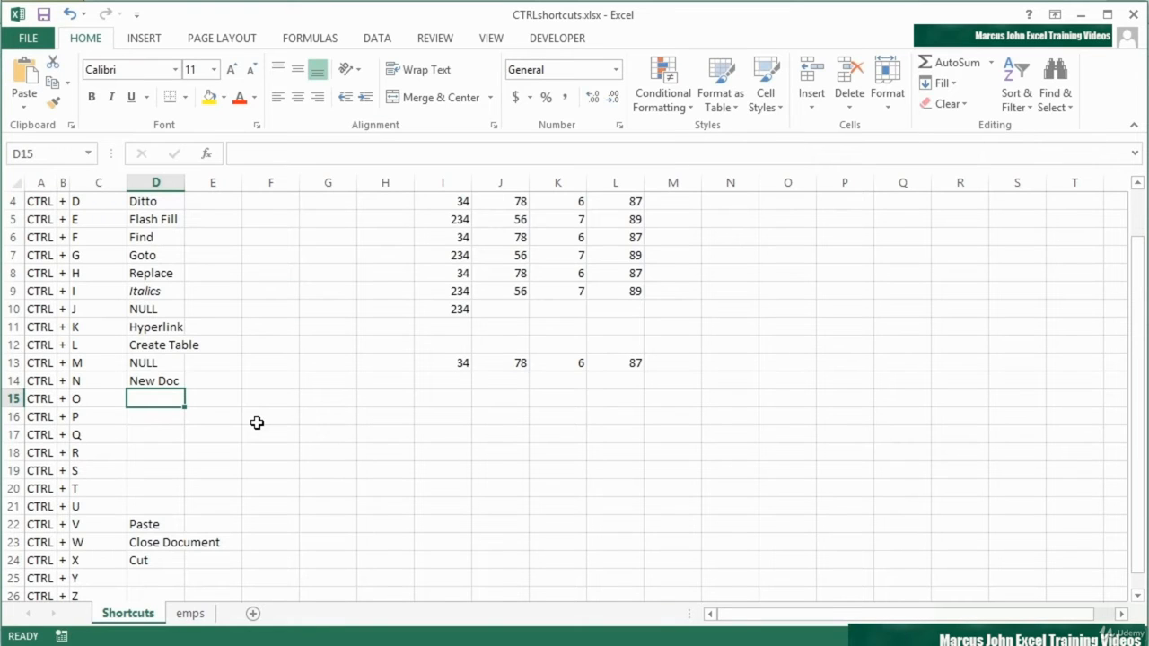
Step: Enter "Open Doc" in D15 as the description for CTRL + O
text(Open Doc)
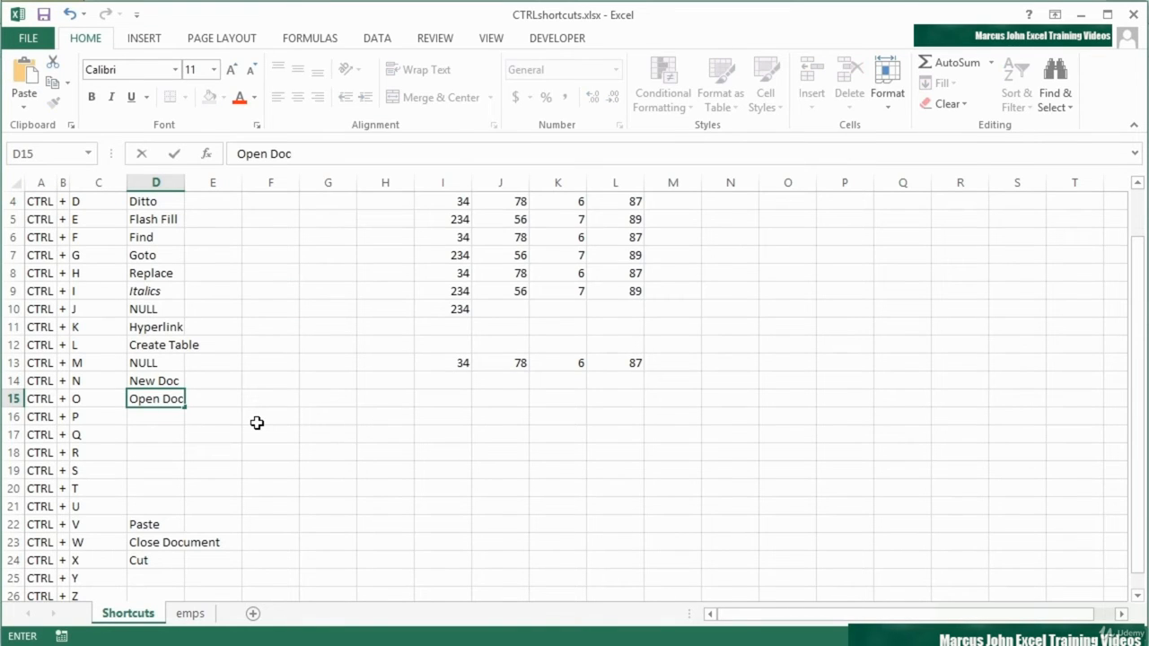
key(Return)
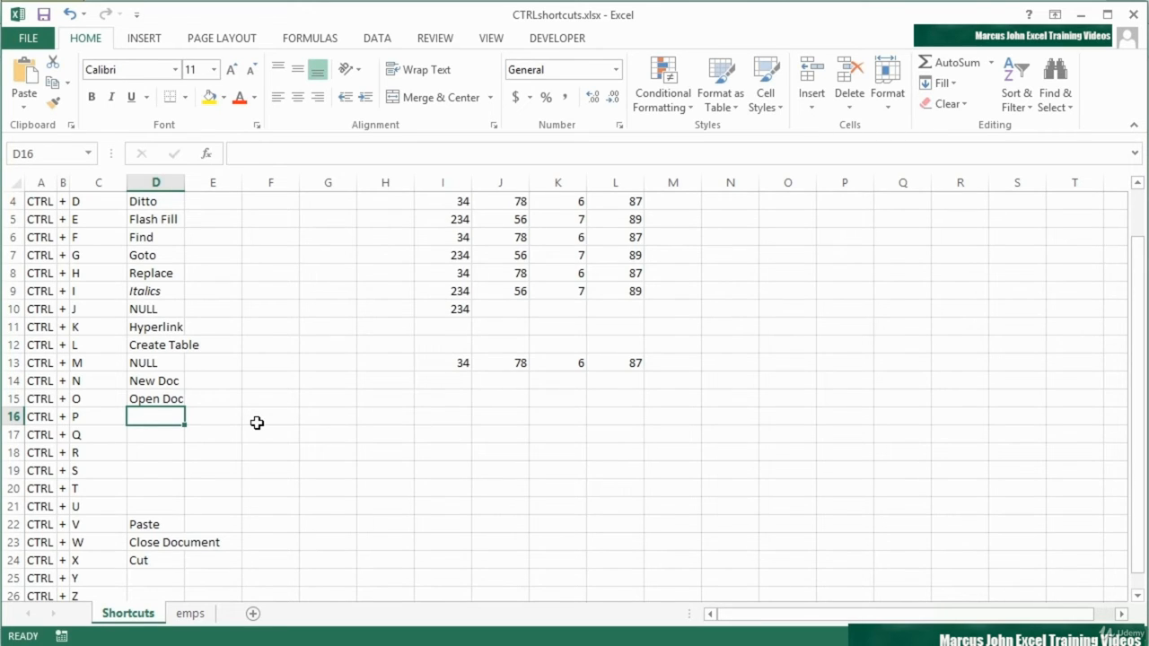
Step: View the Print page without printing, and enter "Print" in D16 as the description for CTRL + P
key(ctrl+p)
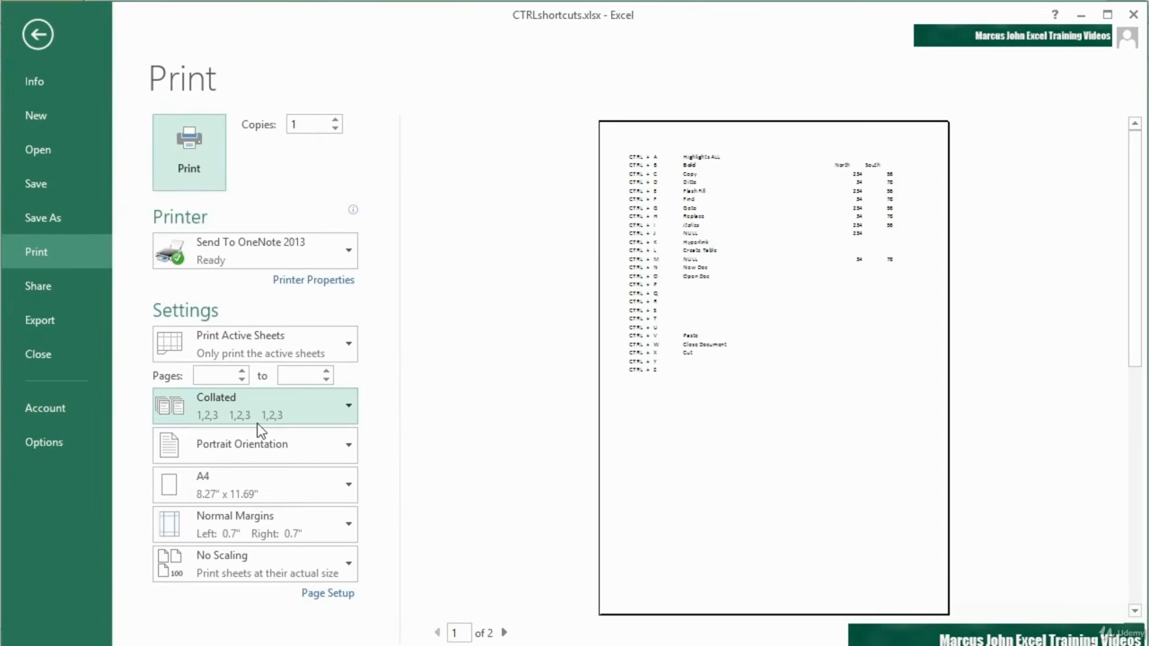
key(Escape)
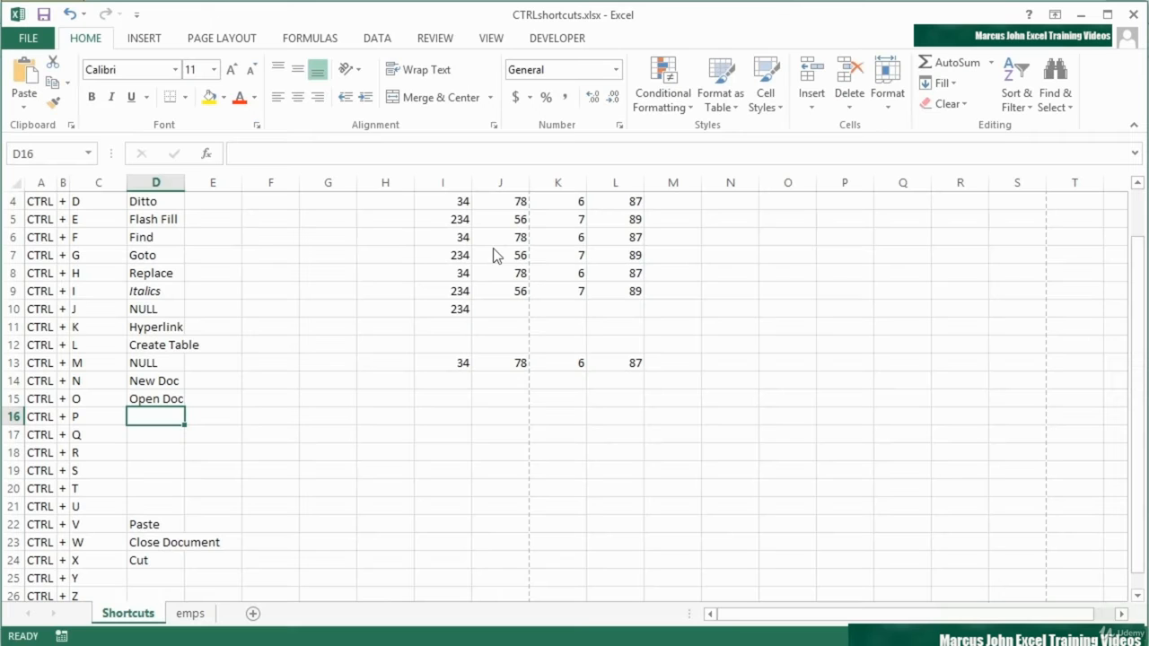
text(Print)
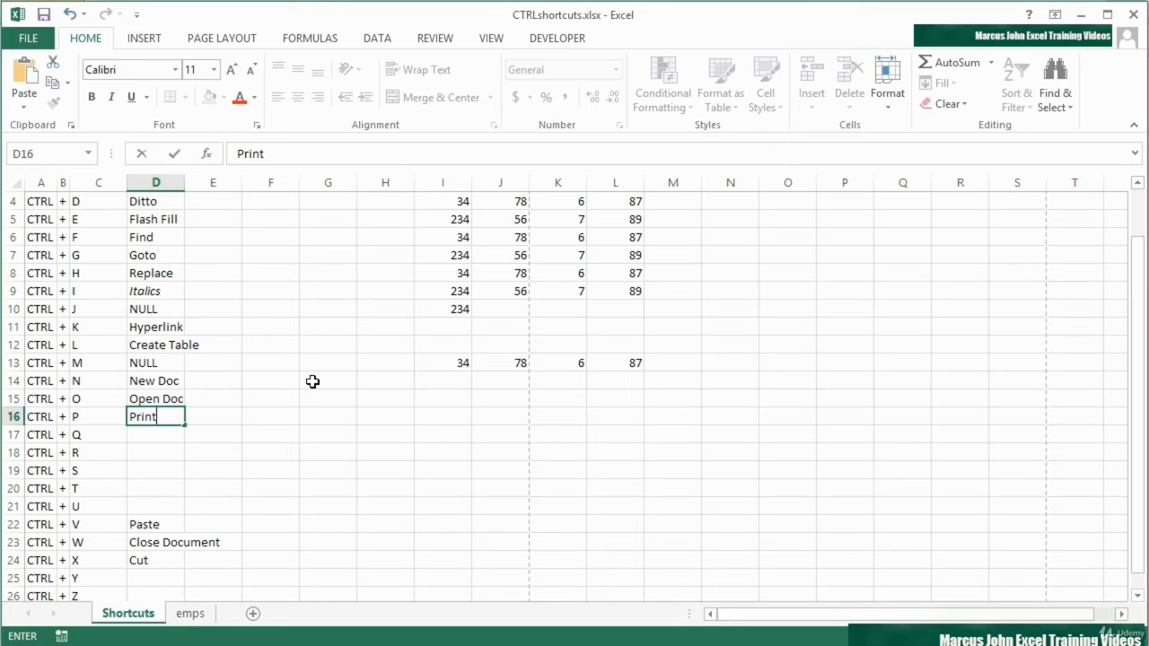
key(Return)
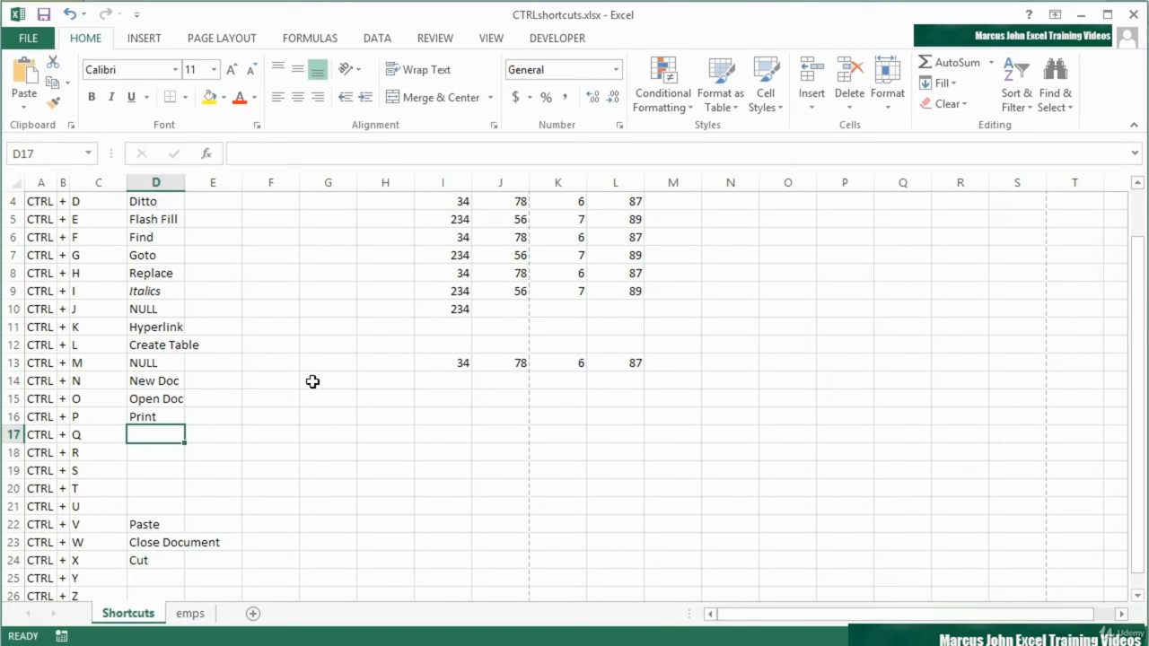
Step: Browse the Charts, Totals and Tables options of Quick Analysis for the shortcut list, and close it without applying any
key(ctrl+q)
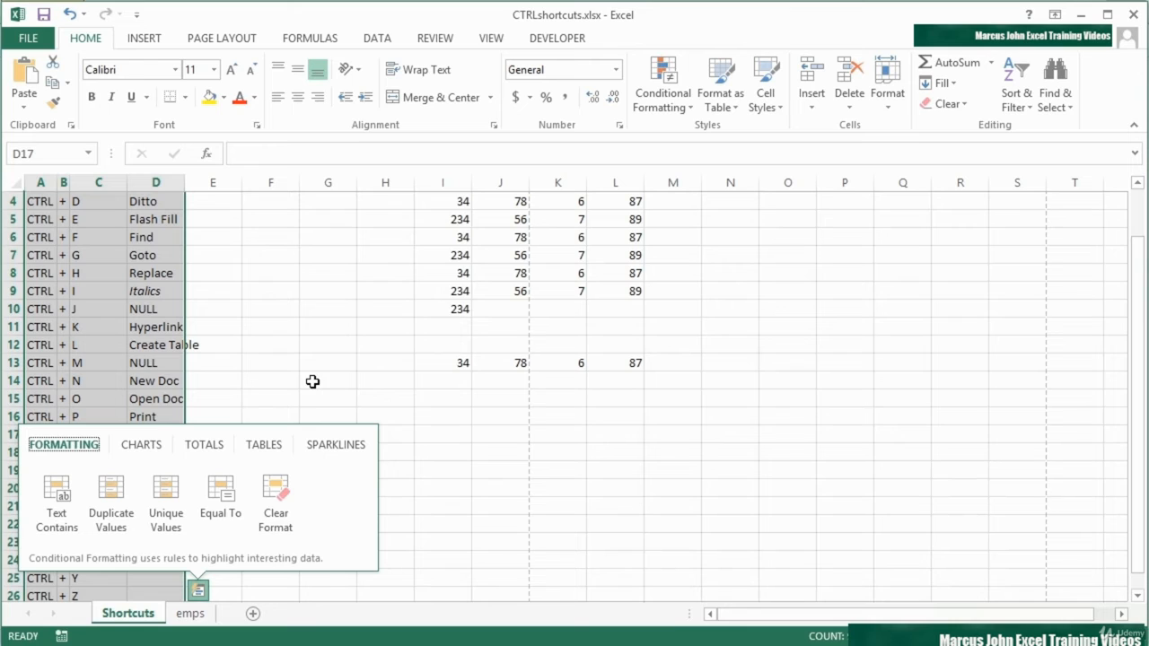
click(155, 453)
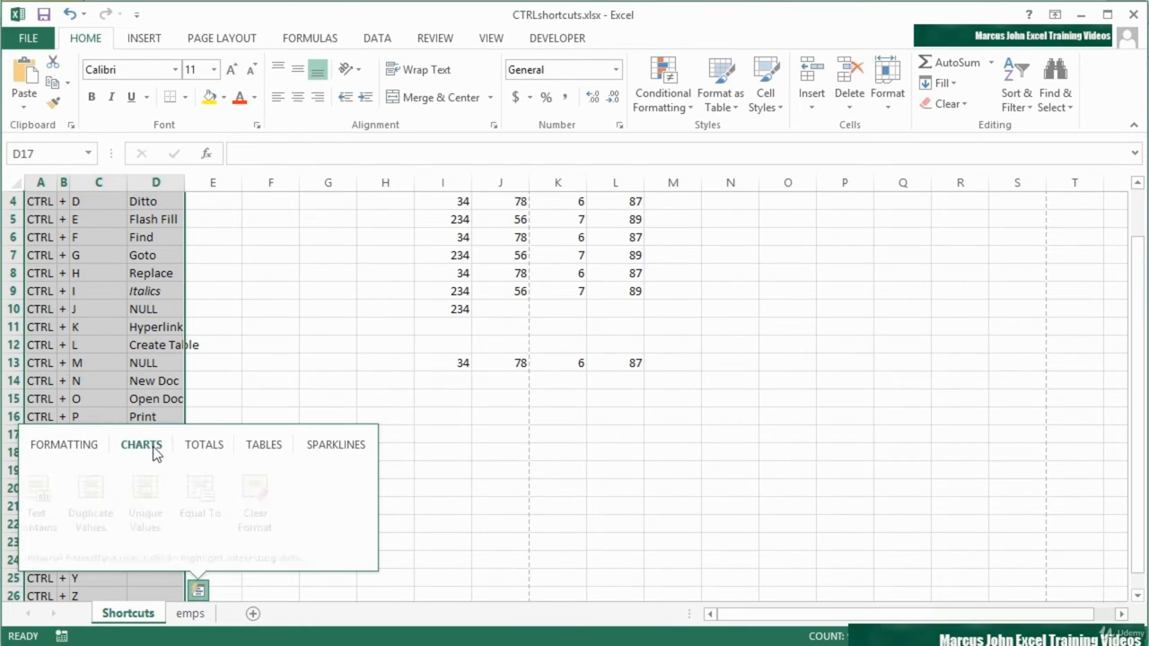
click(213, 459)
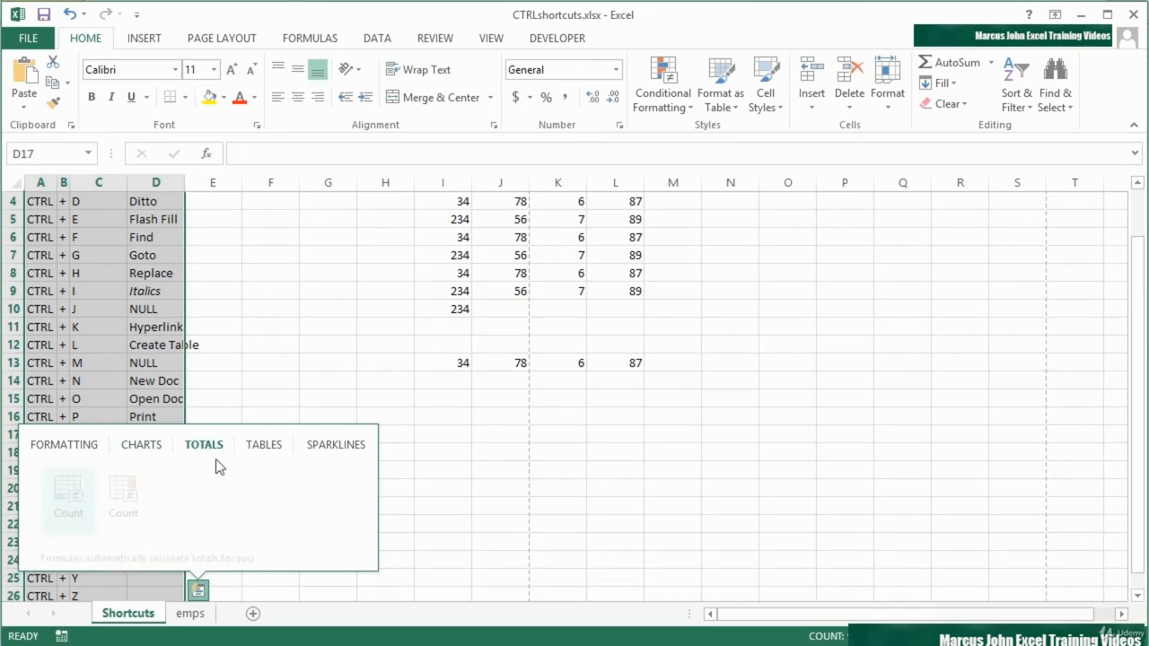
click(269, 453)
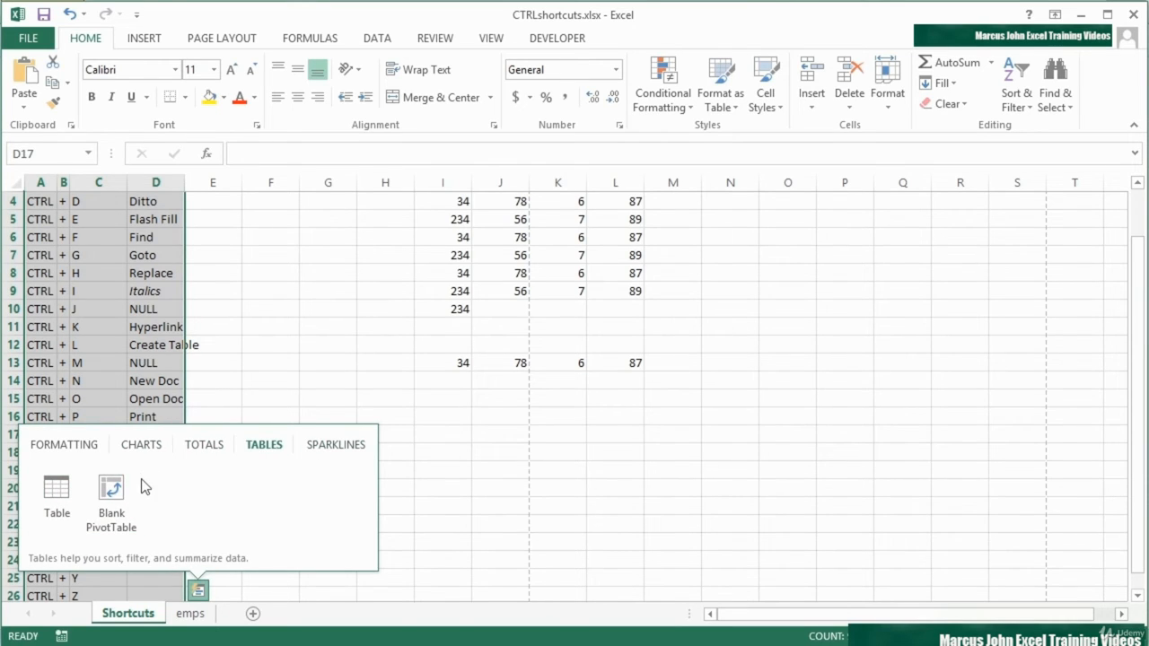
click(141, 444)
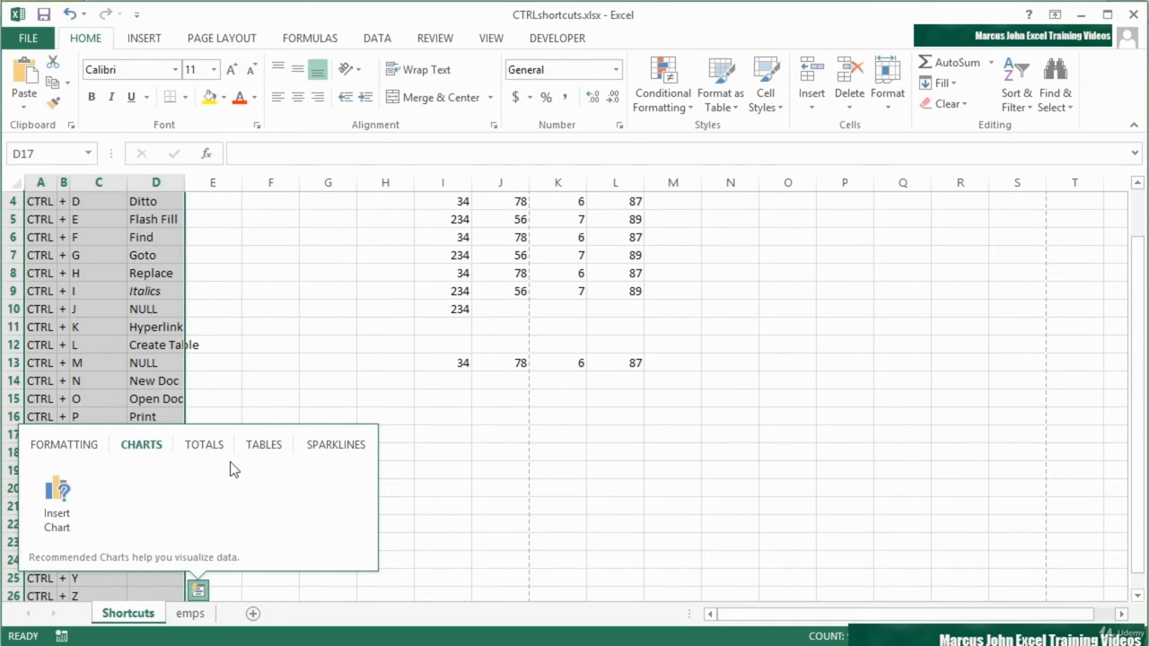
key(Escape)
Step: Enter "Quick Analysis" in D17 as the description for CTRL + Q
text(Q)
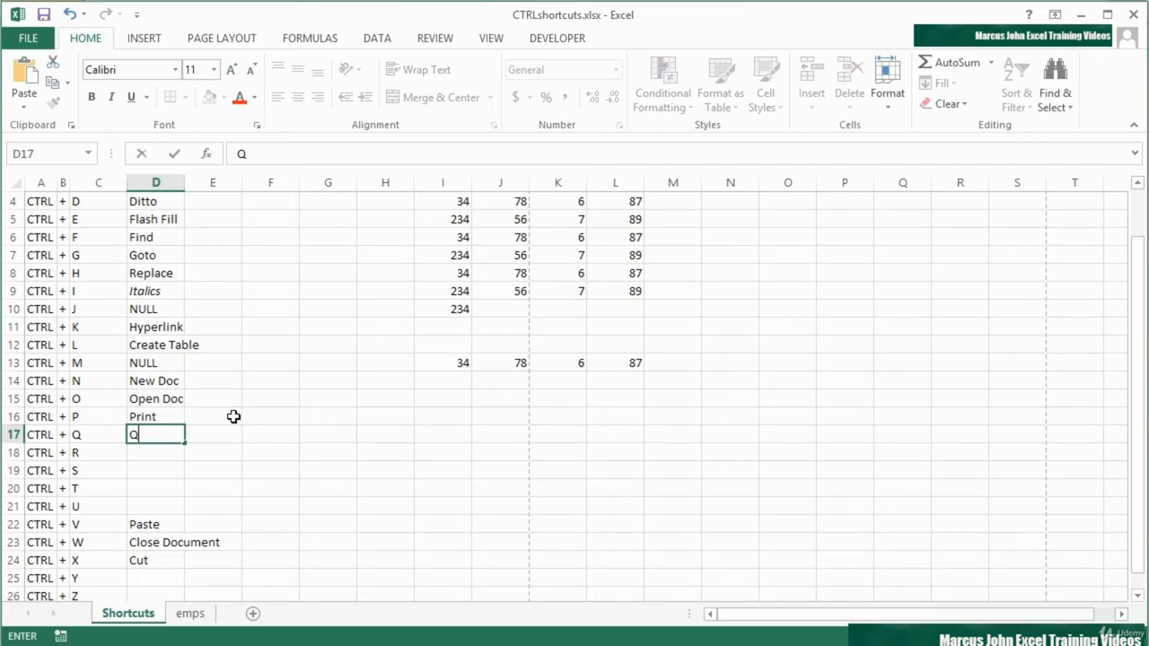
text(uick Analysisi)
key(Return)
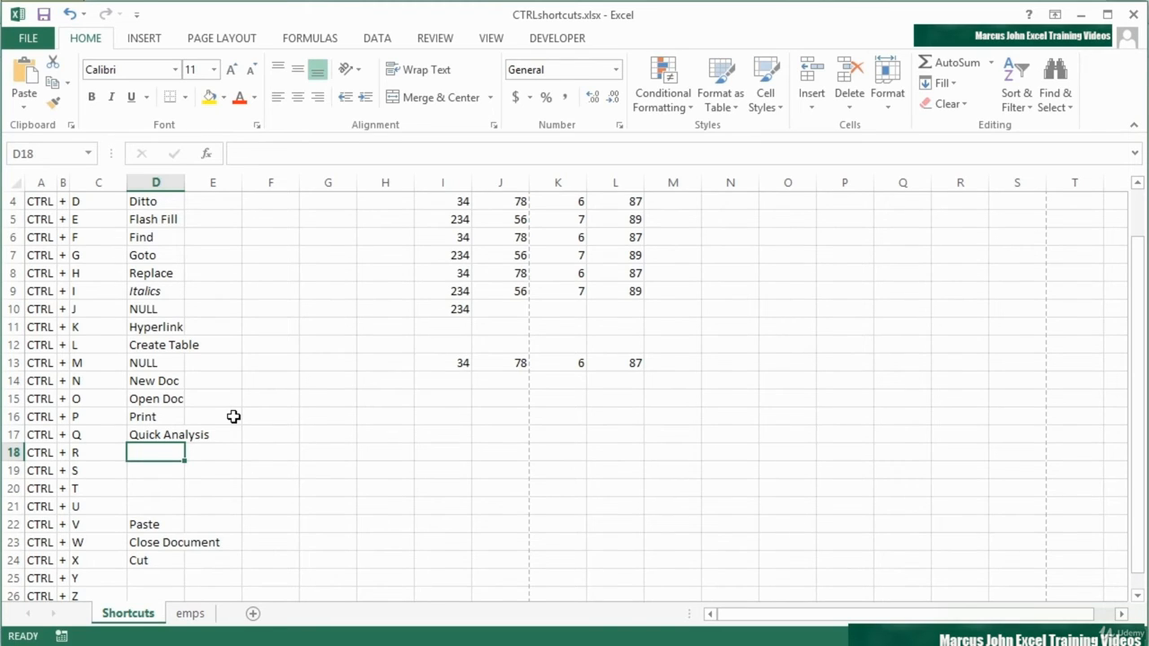
Step: Enter "R" in D18, select E17 and autofit column D to its contents
text(R)
click(232, 437)
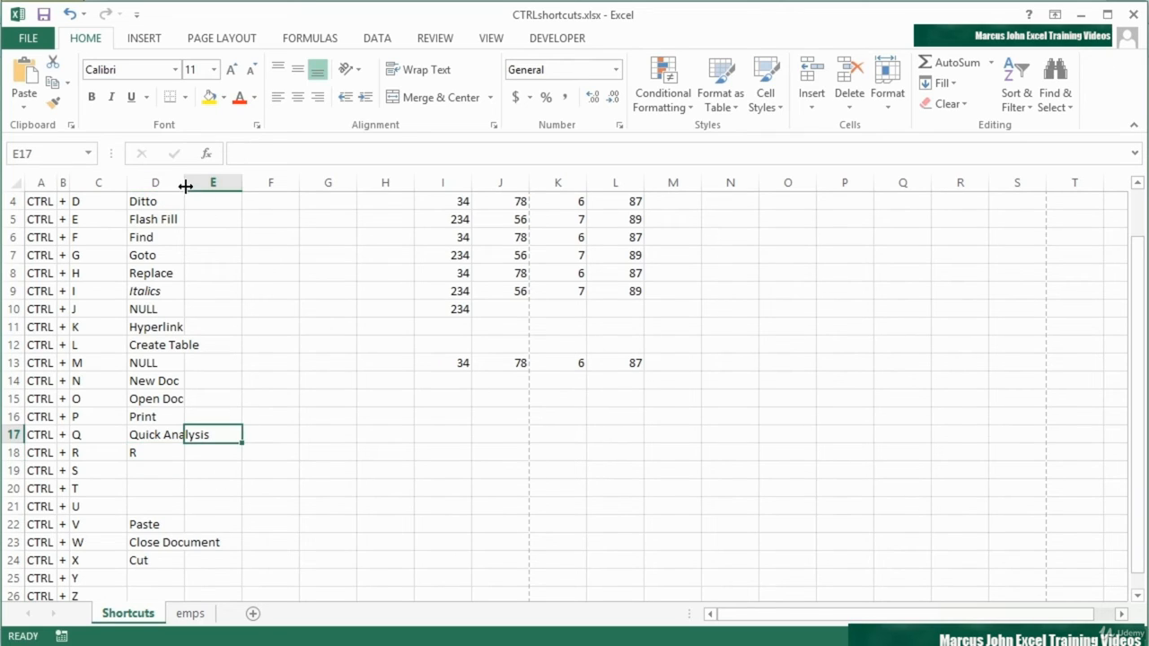
double_click(184, 183)
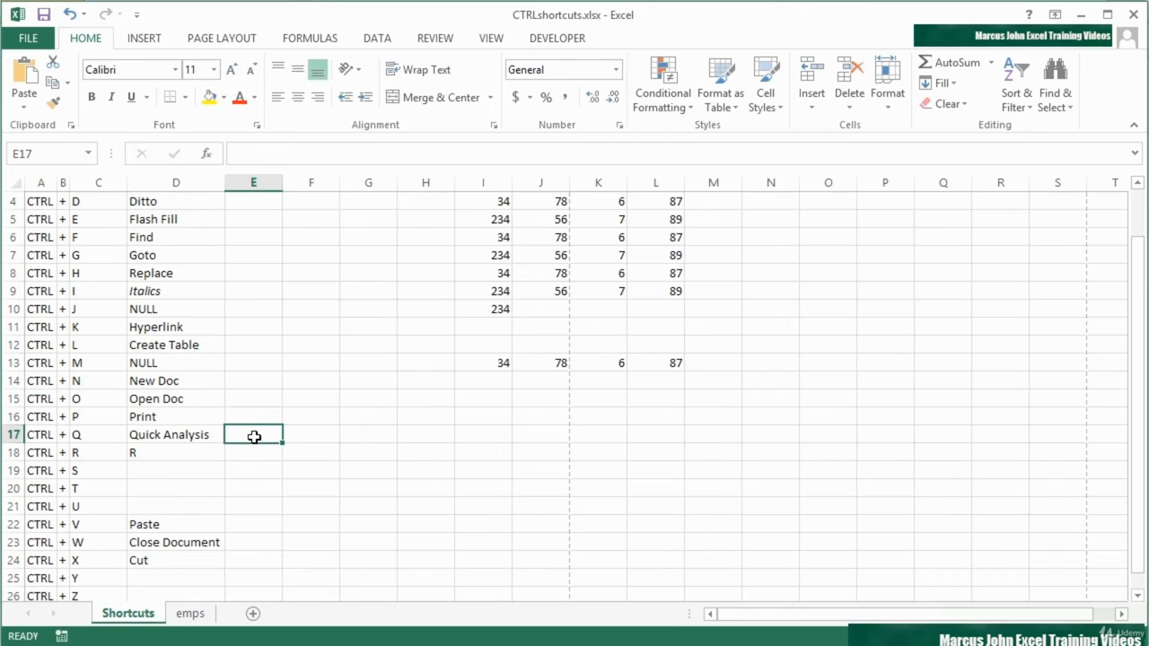
Step: Fill E17 with the content of the cell to its left, and clear E17 again
key(ctrl+r)
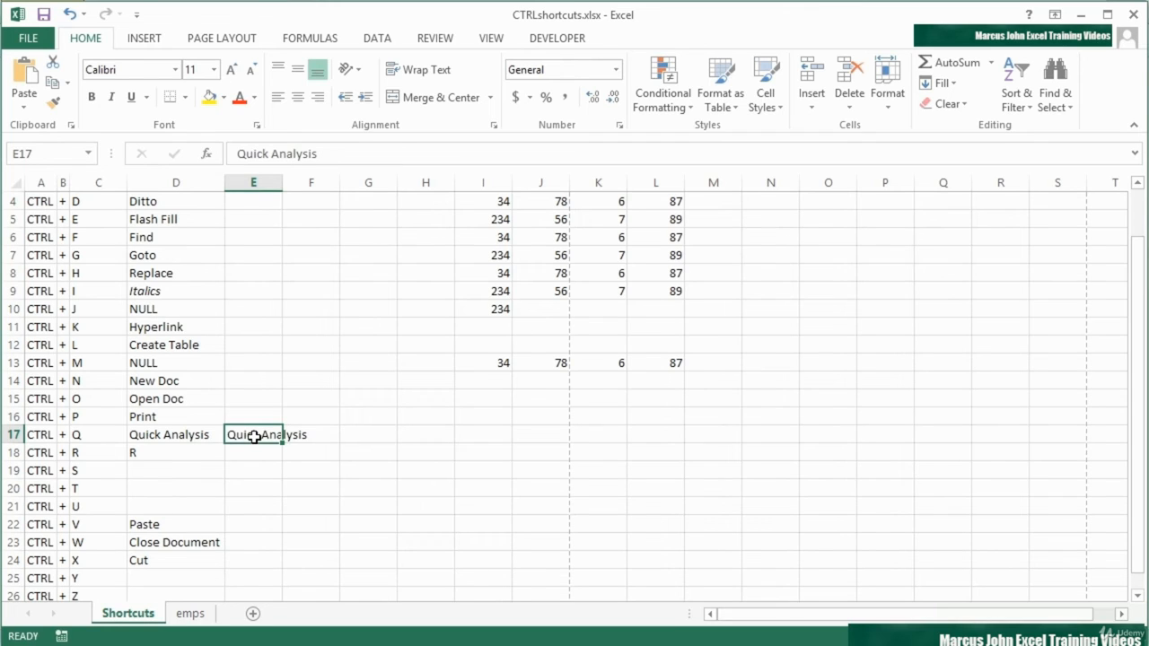
key(Return)
click(254, 437)
key(Delete)
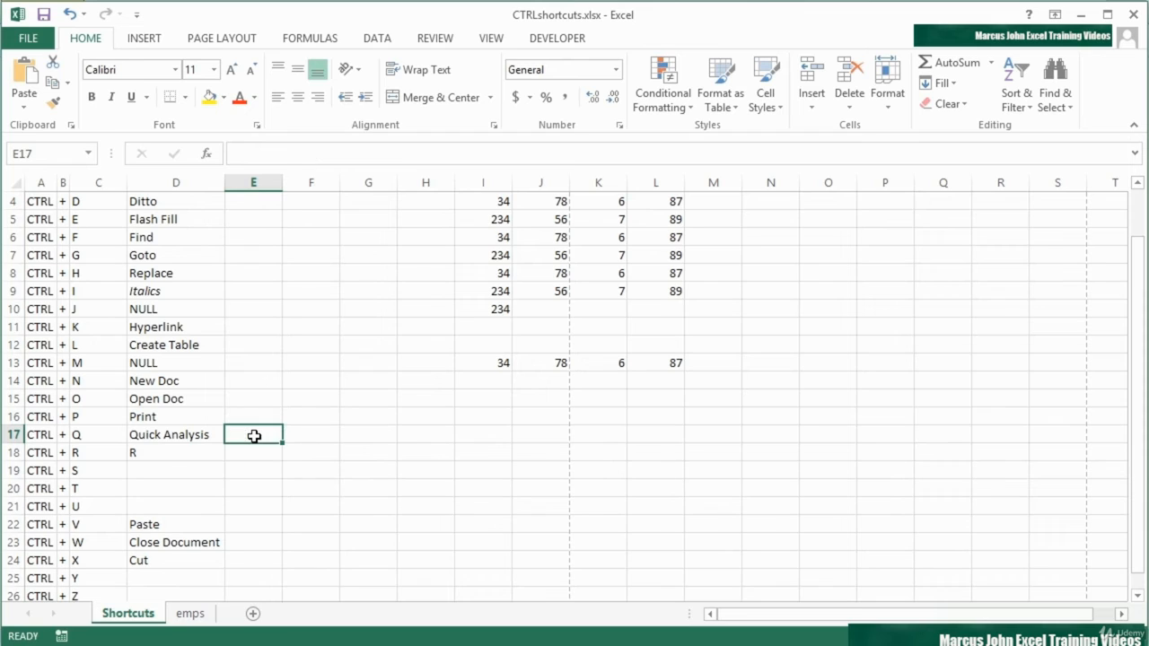
Step: Enter "Ditto from Left" in D18 for CTRL + R and "Save" in D19 for CTRL + S
click(150, 454)
text(Ditto from Left)
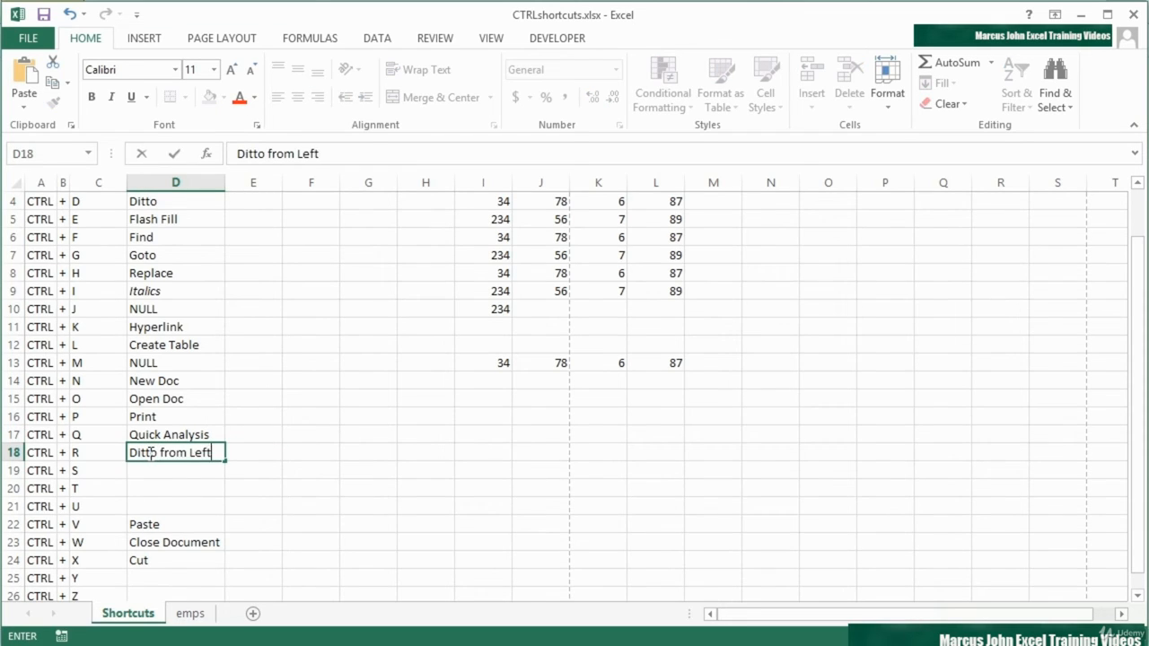
key(Return)
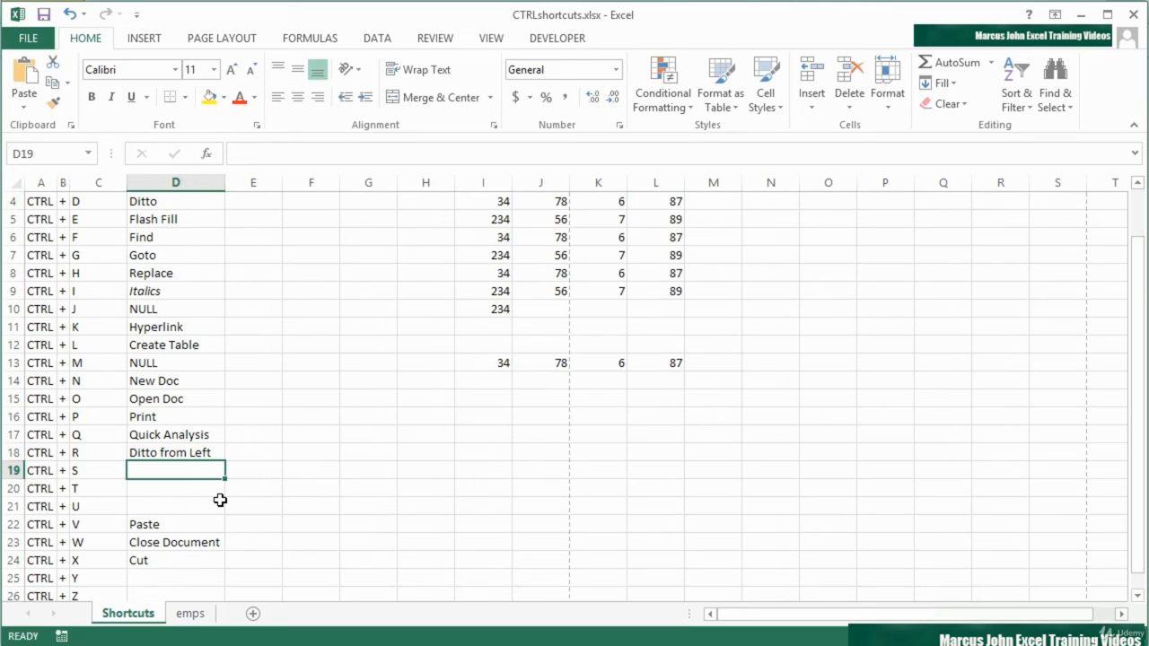
text(Save)
key(Return)
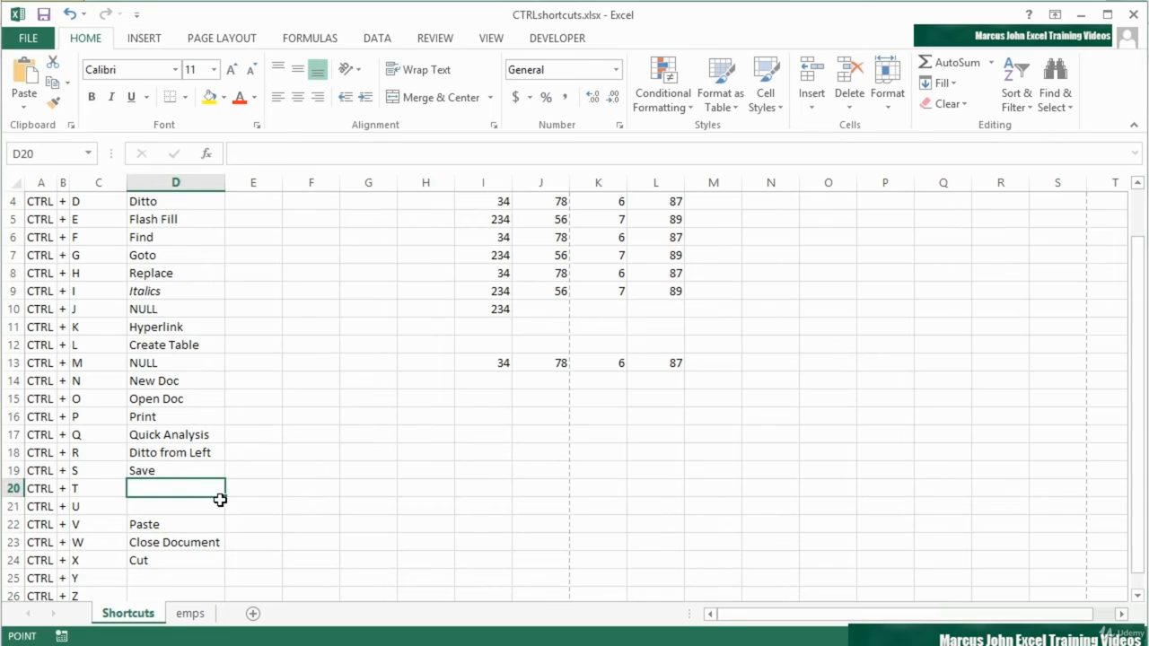
Step: View the Create Table dialog without creating a table, and enter "Create Table" in D20 for CTRL + T
key(ctrl+t)
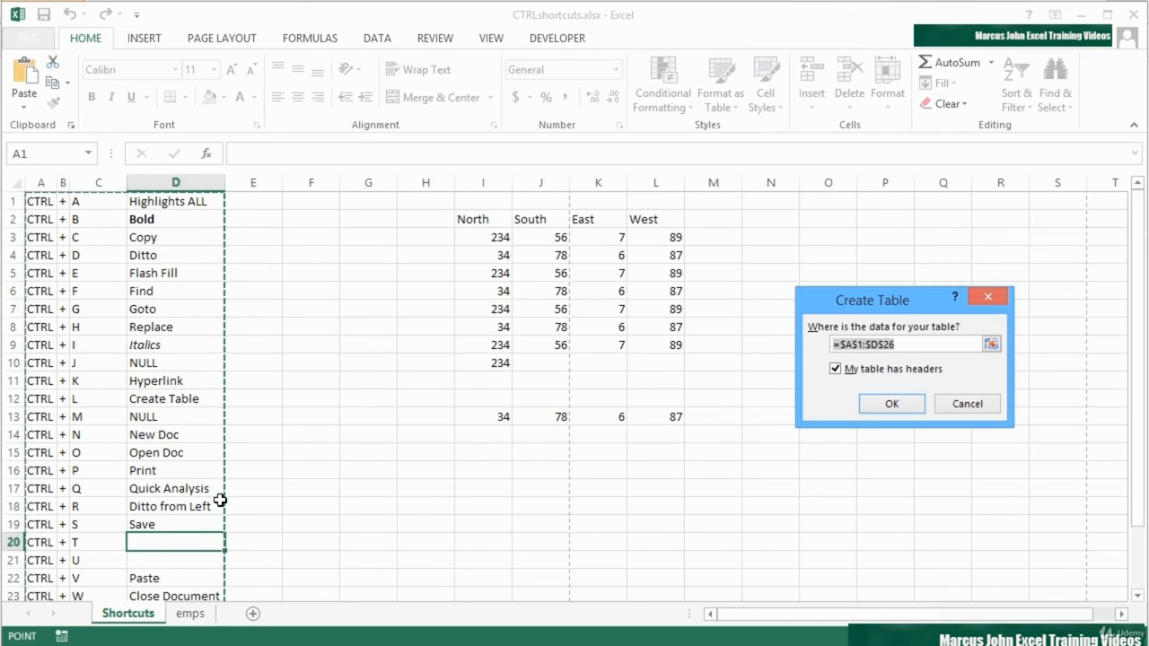
key(Escape)
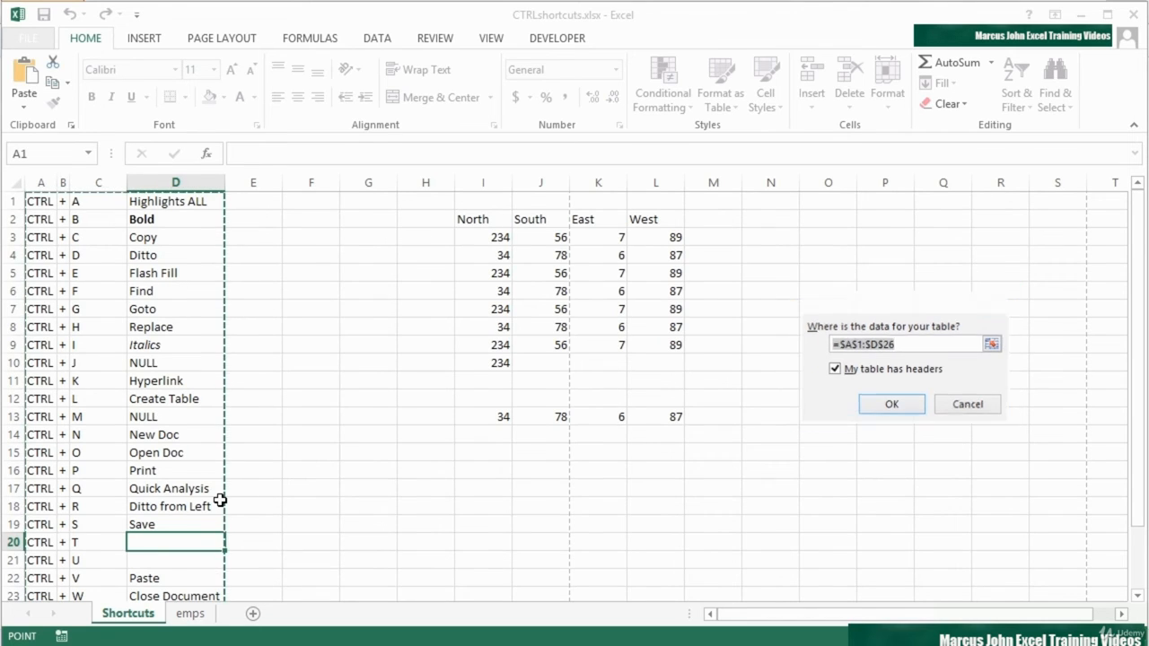
text(Create Table)
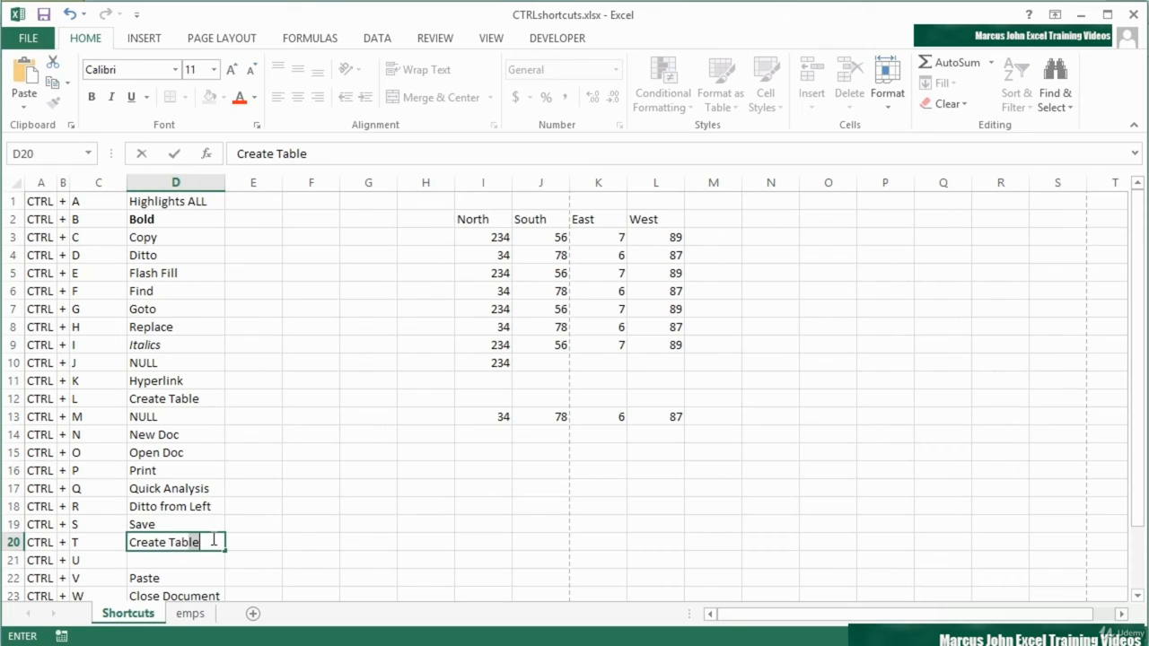
key(ctrl+Return)
key(Down)
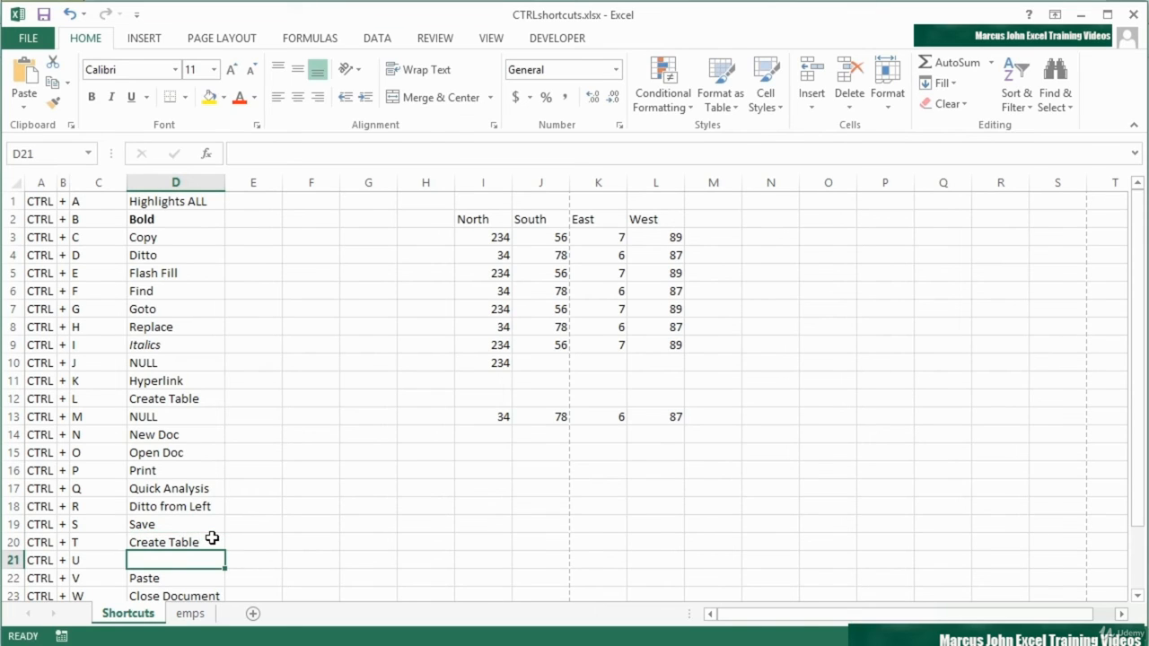
Step: Enter "Underline" in D21 as the description for CTRL + U and underline that cell's text
scroll(212, 536, down, 1)
text(U)
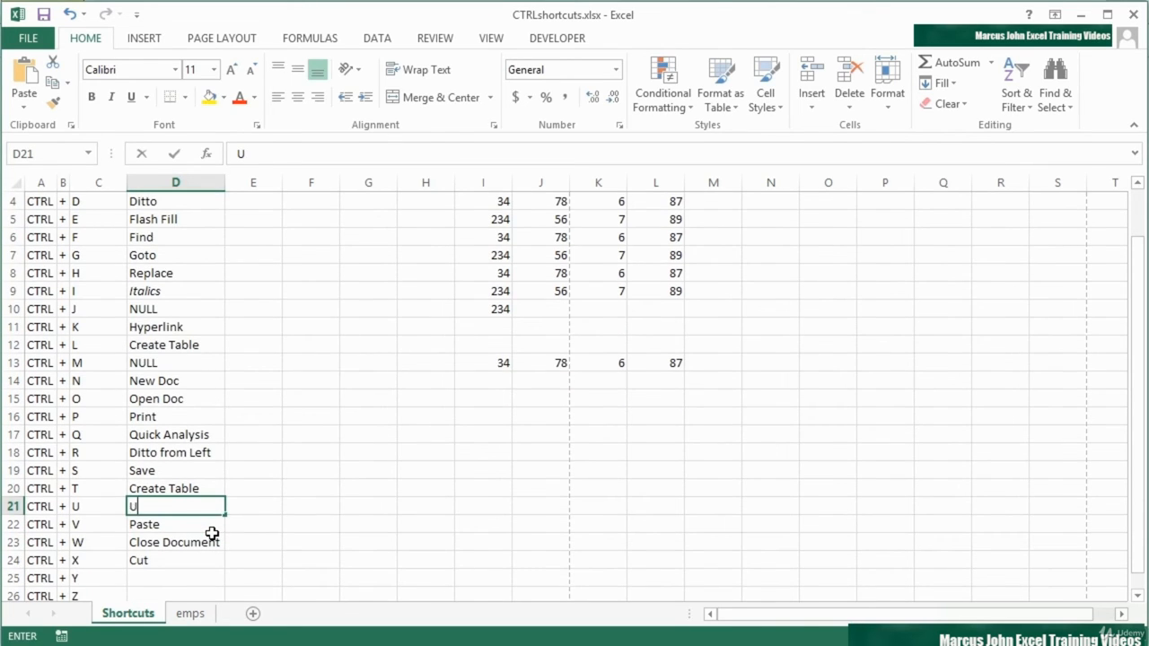
text(nderline)
key(ctrl+Return)
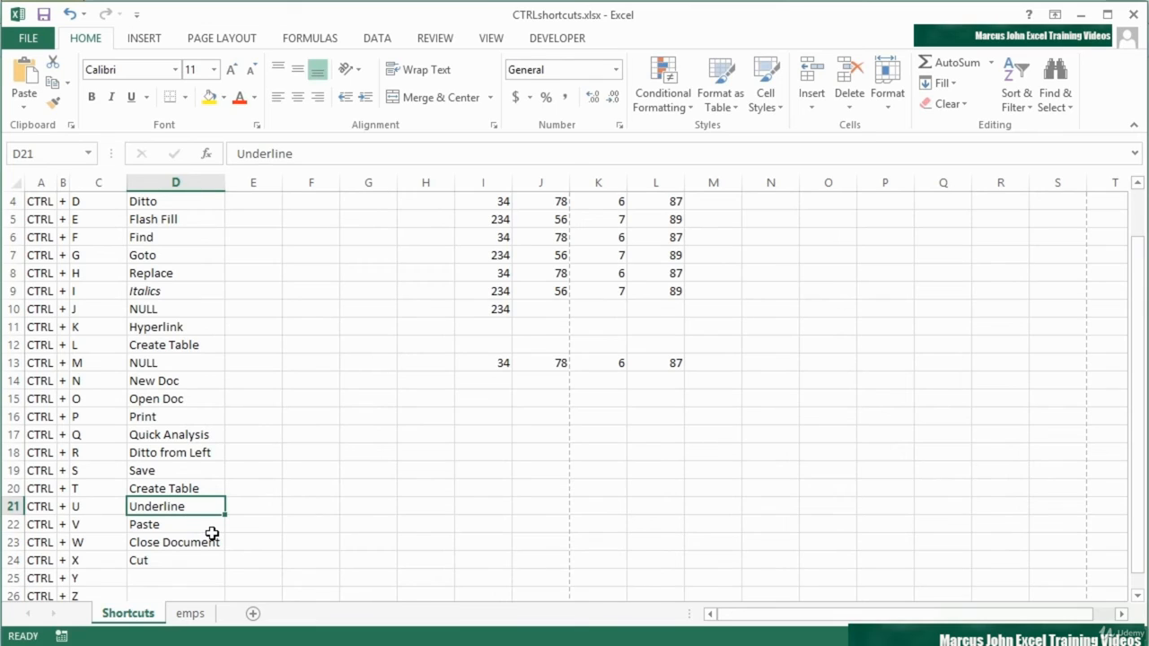
key(ctrl+u)
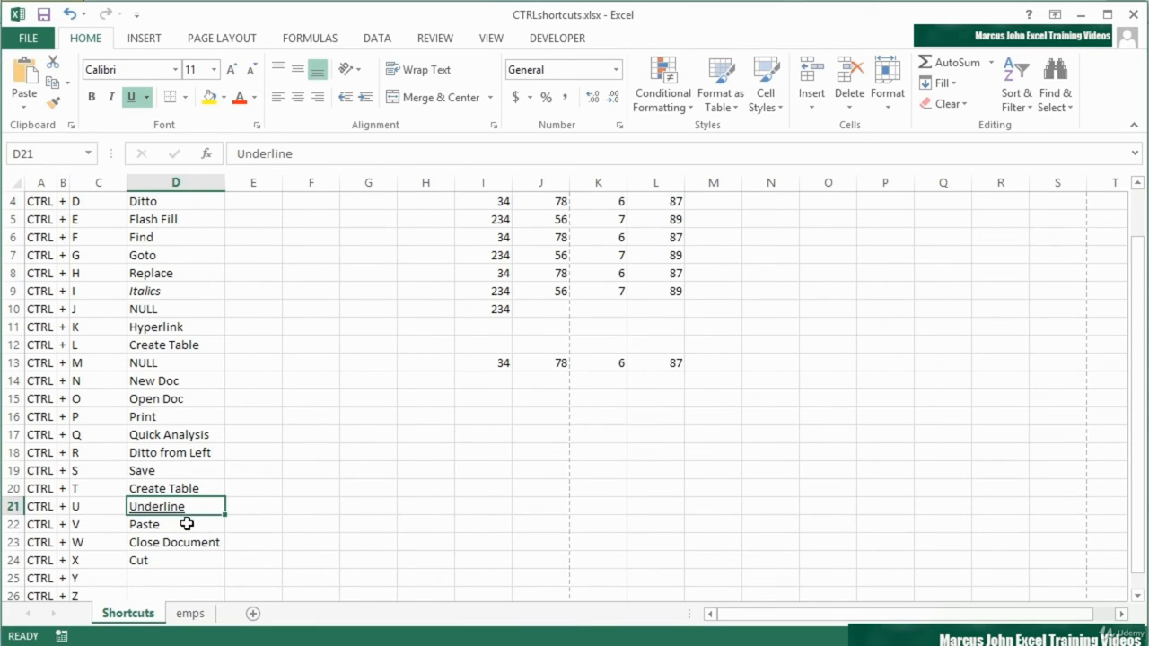
Step: Enter "Undo" in D26 as the description for CTRL + Z and "Redo" in D25 for CTRL + Y
click(191, 526)
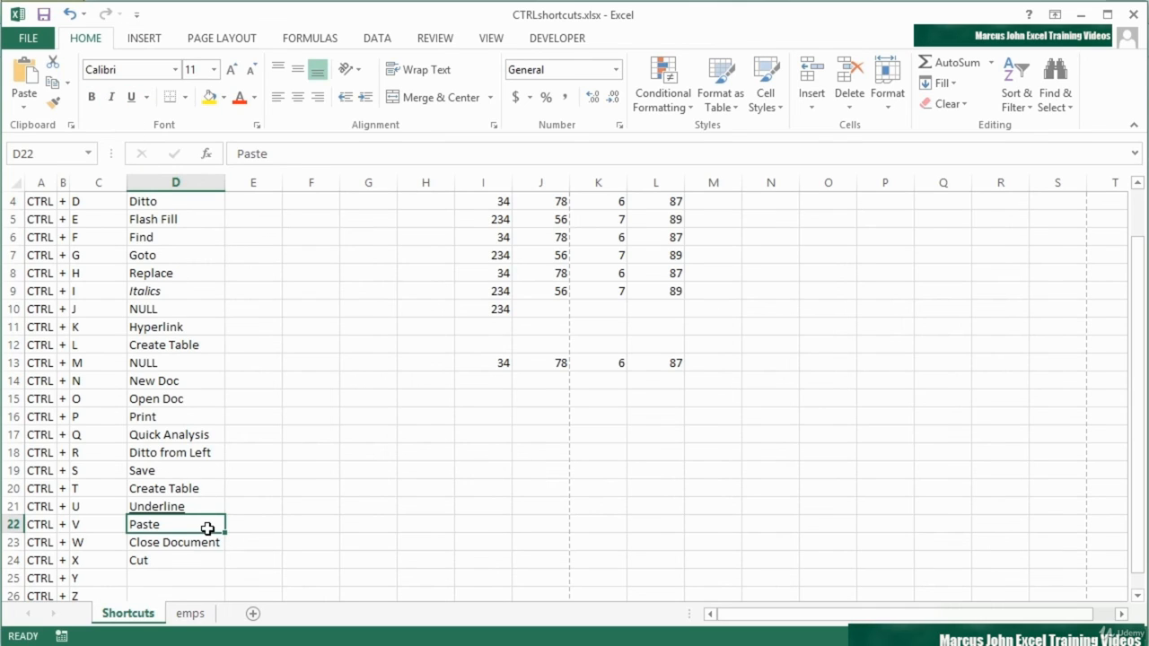
key(Down)
key(Down)
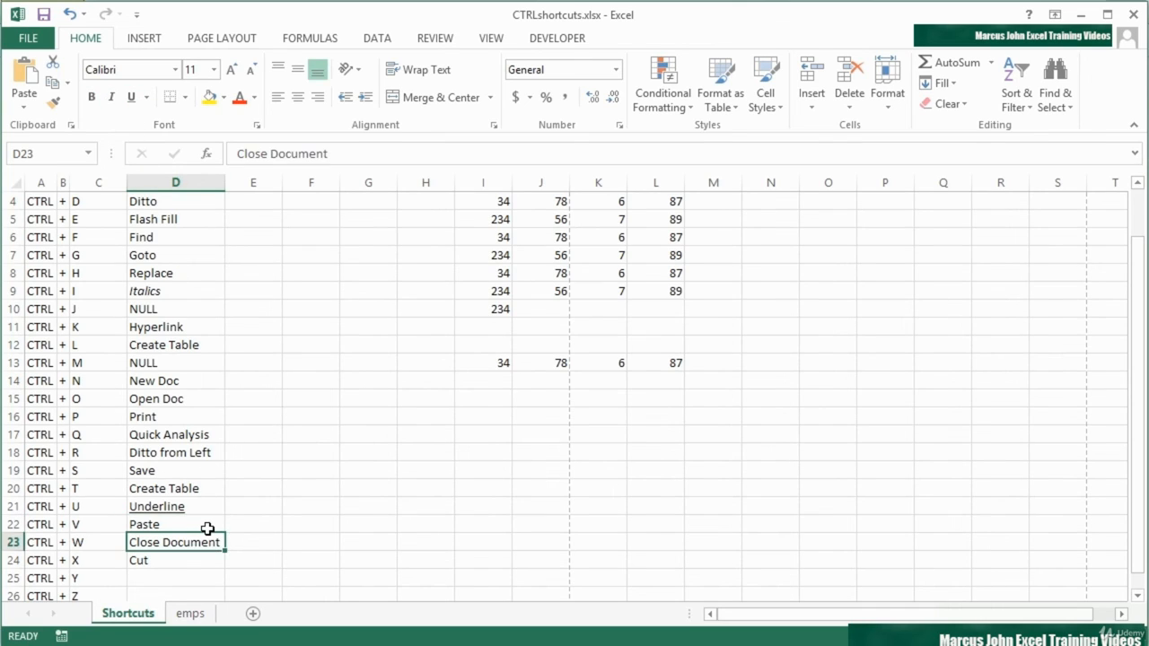
scroll(207, 529, down, 1)
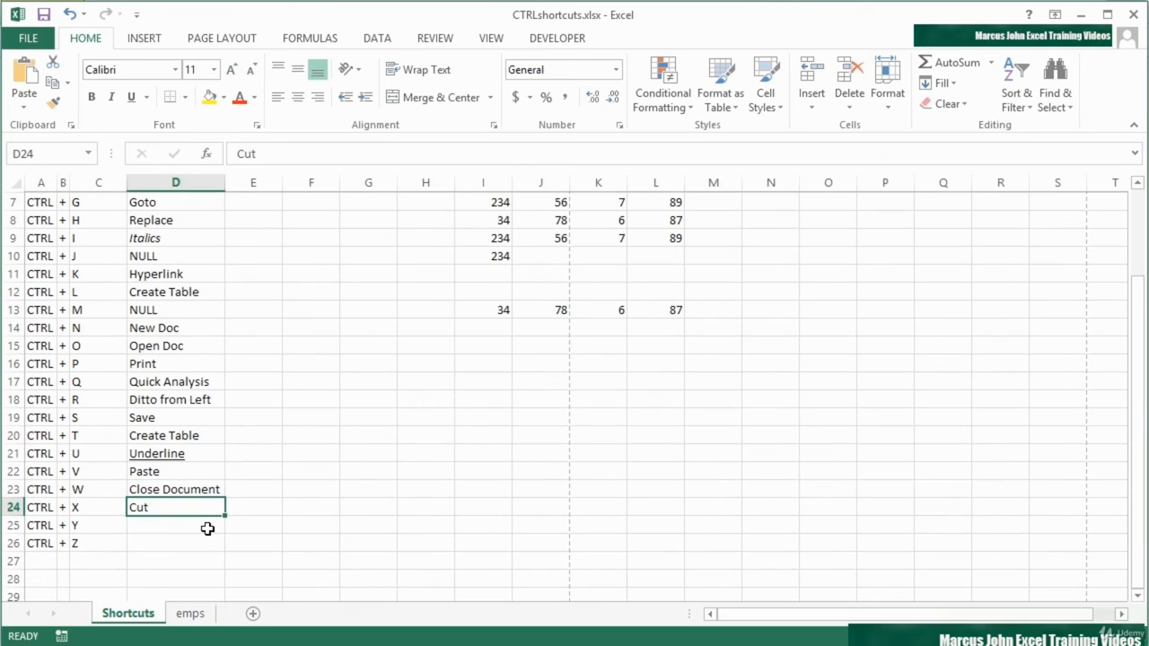
click(175, 524)
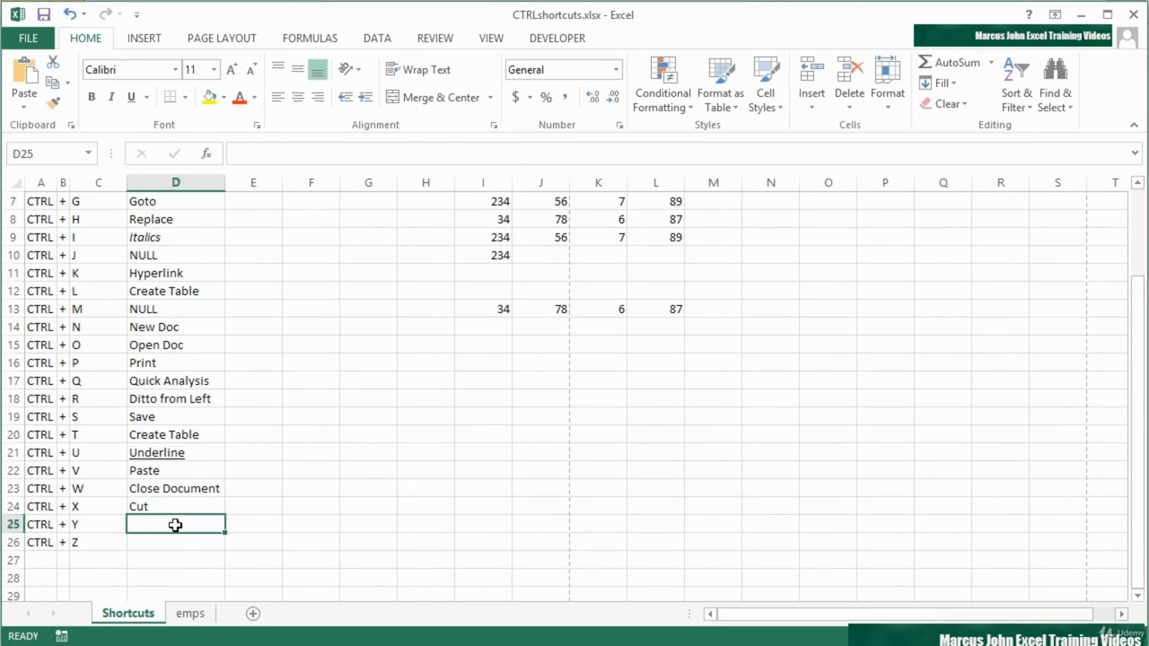
click(174, 545)
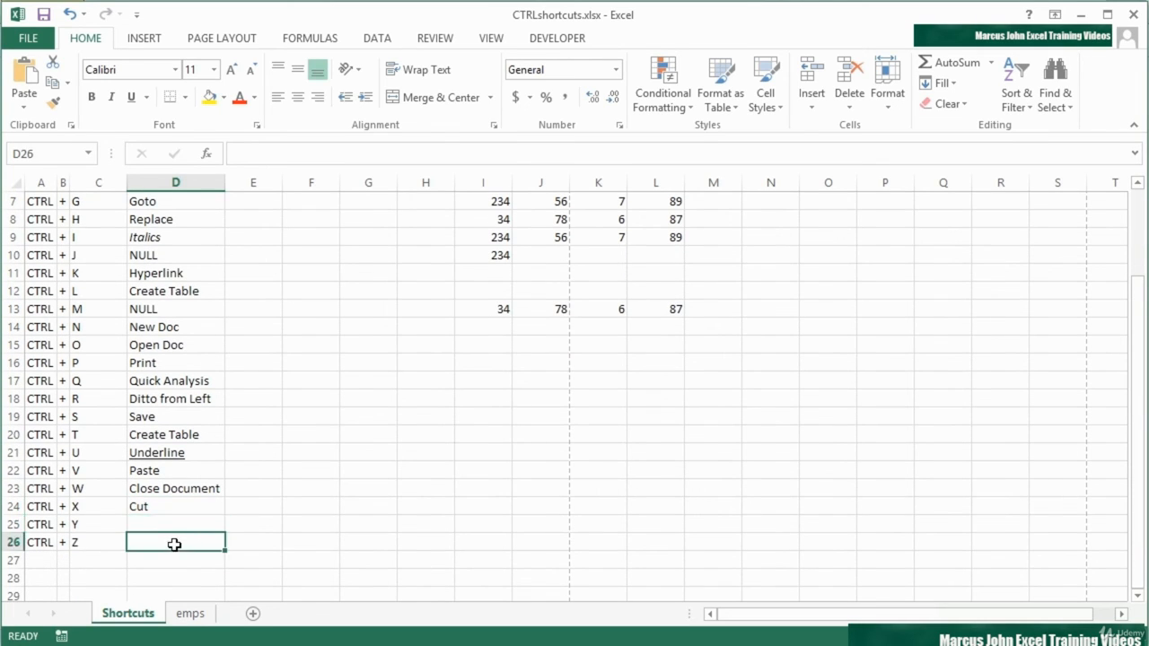
text(Undo)
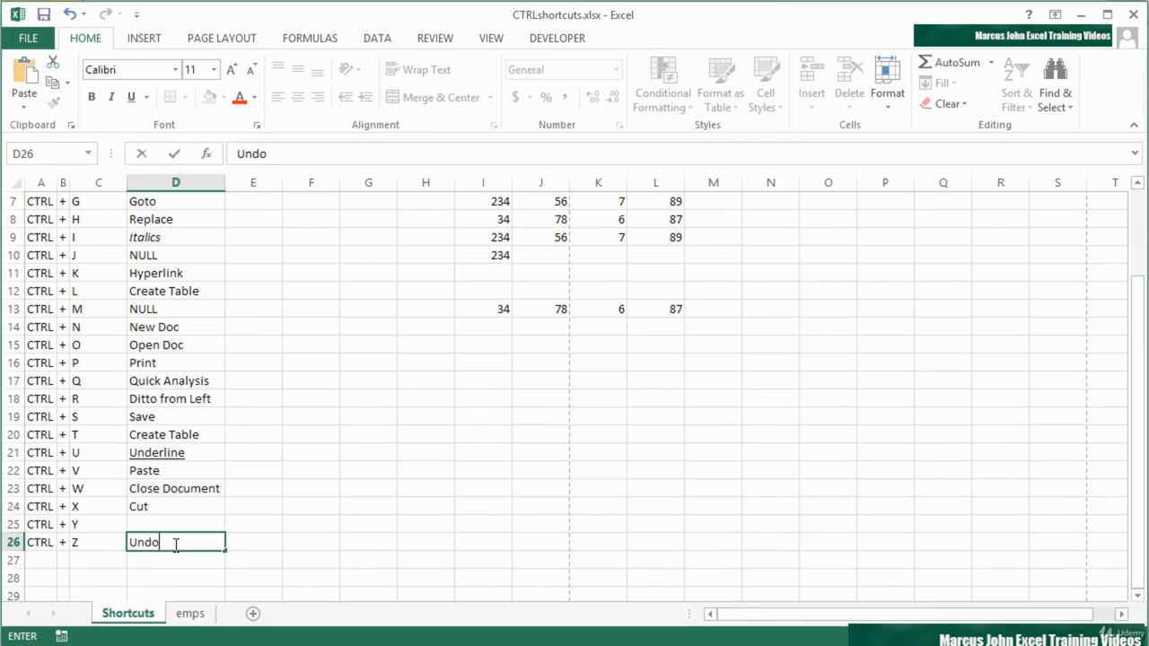
key(Up)
text(Redo)
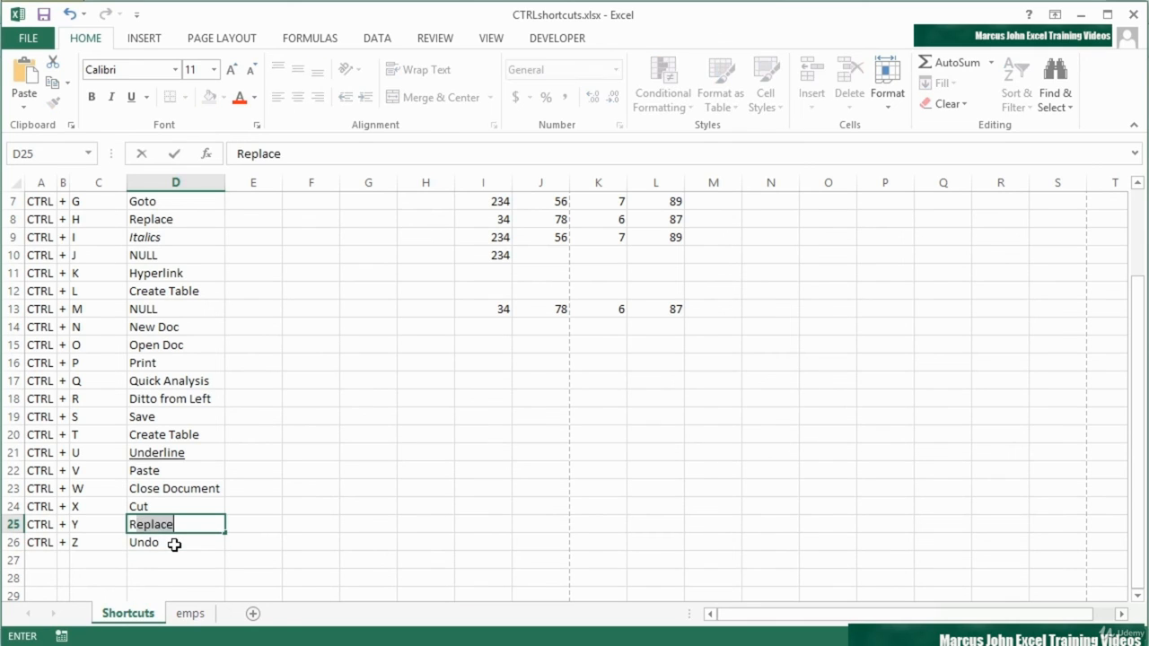
key(Return)
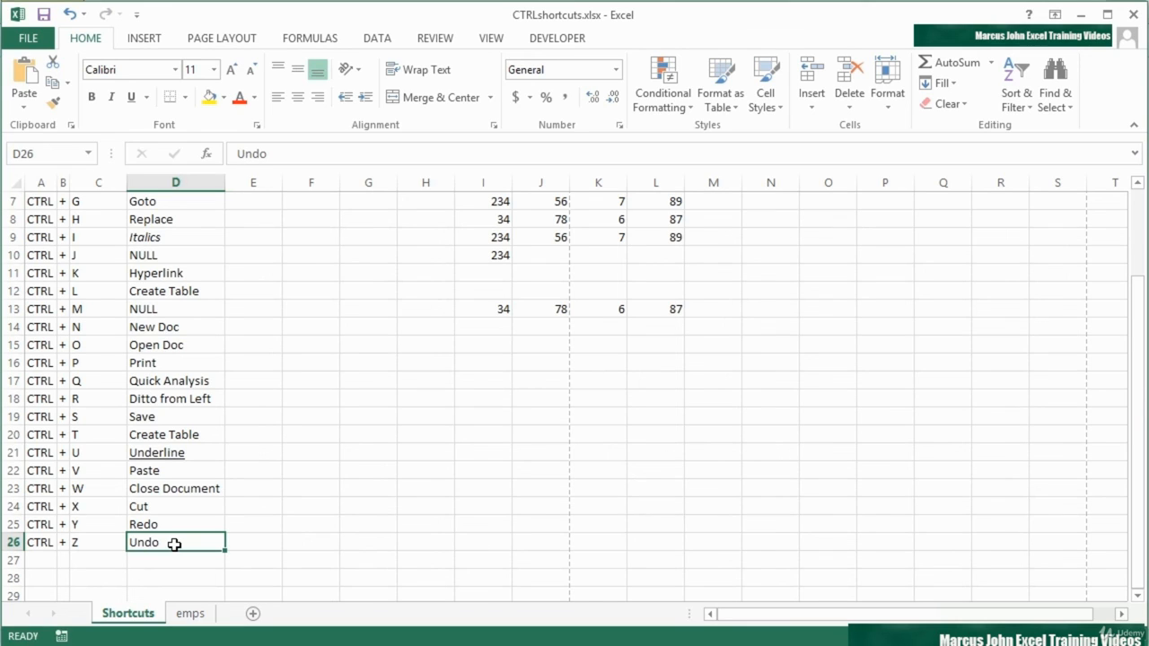
Step: Undo the recent edits one after another, back through the "Quick Analysis" entry in D17
key(ctrl+z)
key(ctrl+z)
key(ctrl+z)
key(ctrl+z)
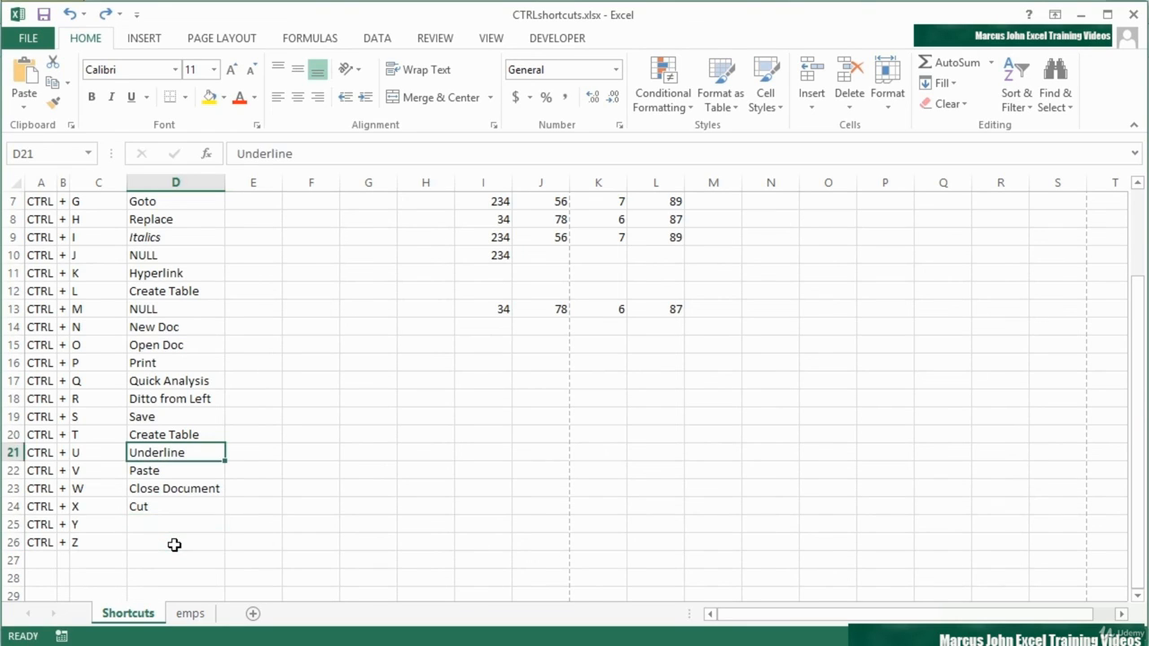
key(ctrl+z)
key(ctrl+z)
key(ctrl+z)
key(ctrl+z)
key(ctrl+z)
key(ctrl+z)
key(ctrl+z)
key(ctrl+z)
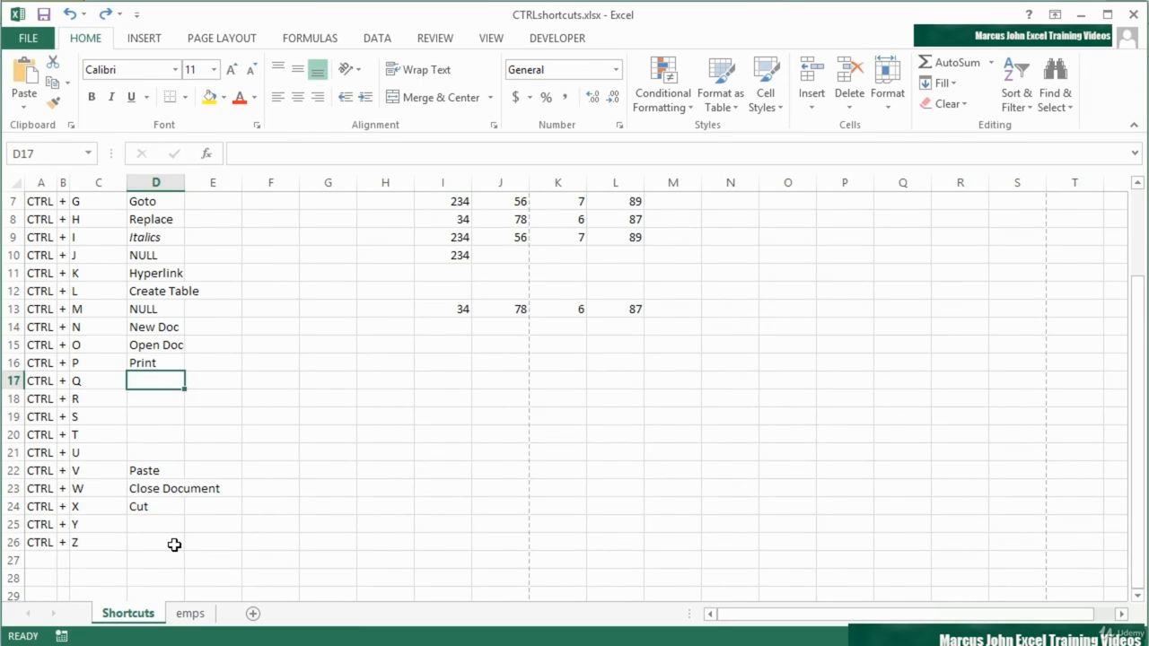
Step: Undo further edits one after another, back through the "Create Table" entry in D12
key(ctrl+z)
key(ctrl+z)
key(ctrl+z)
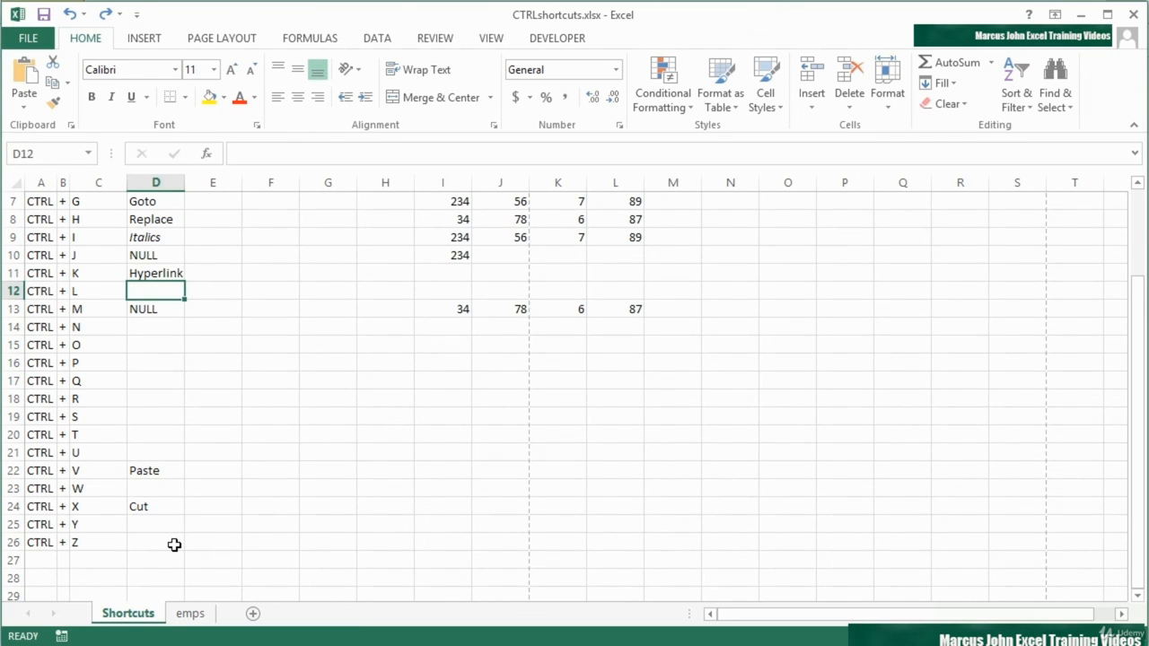
Step: Redo all the undone edits one after another, up to and including the "Redo" entry in D25
key(ctrl+y)
key(ctrl+y)
key(ctrl+y)
key(ctrl+y)
key(ctrl+y)
key(ctrl+y)
key(ctrl+y)
key(ctrl+y)
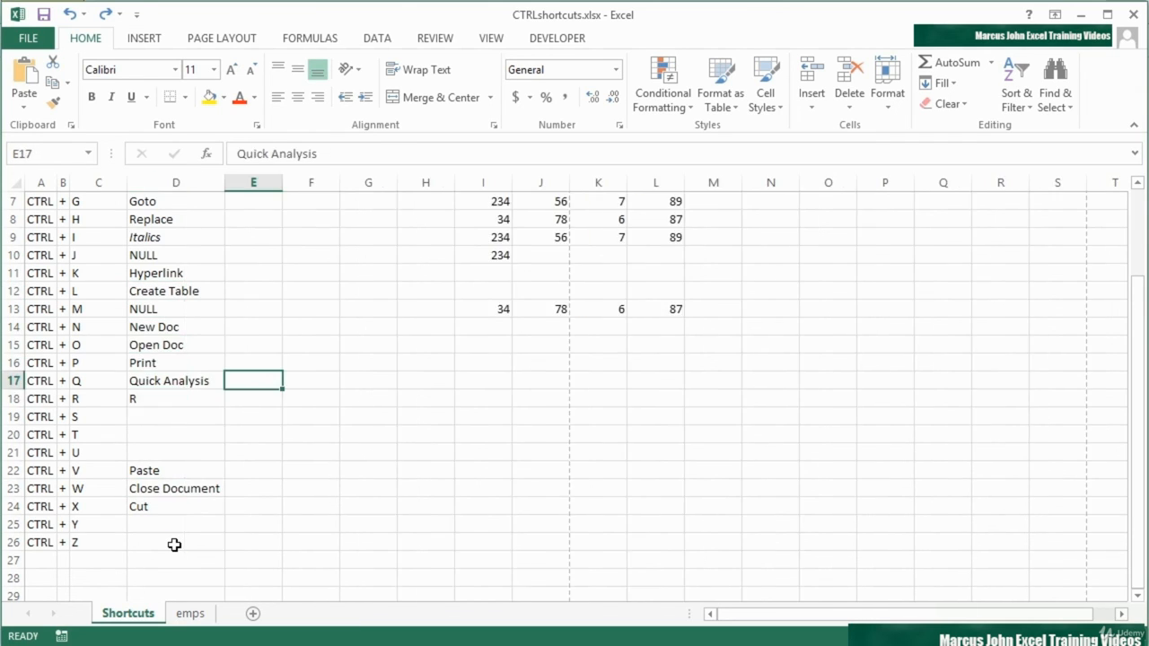
key(ctrl+y)
key(ctrl+y)
key(ctrl+y)
key(ctrl+y)
key(ctrl+y)
key(ctrl+y)
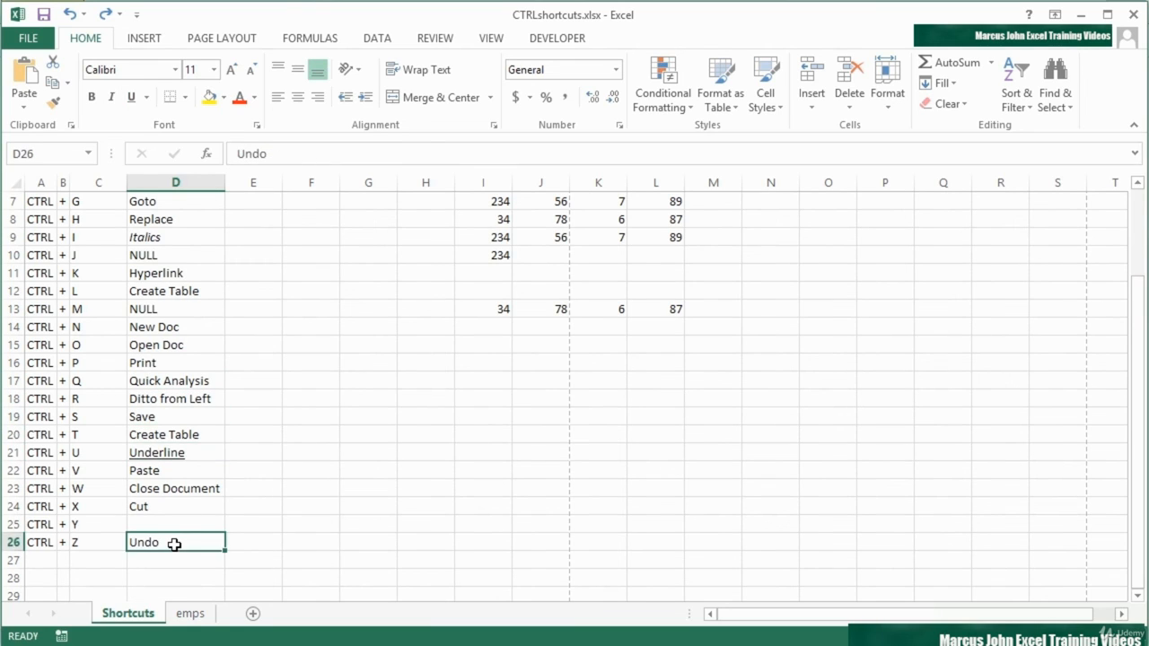
key(ctrl+y)
key(ctrl+y)
key(ctrl+y)
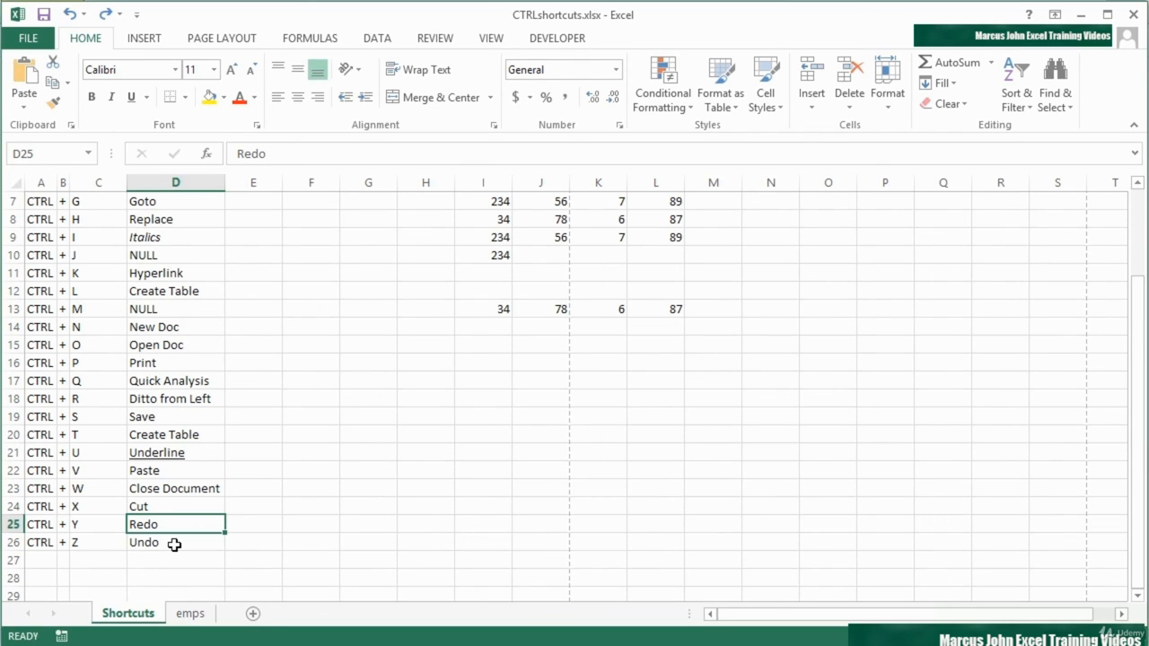
Step: Review the descriptions for CTRL + J in D10 and CTRL + M in D13 by selecting each cell
scroll(174, 543, up, 2)
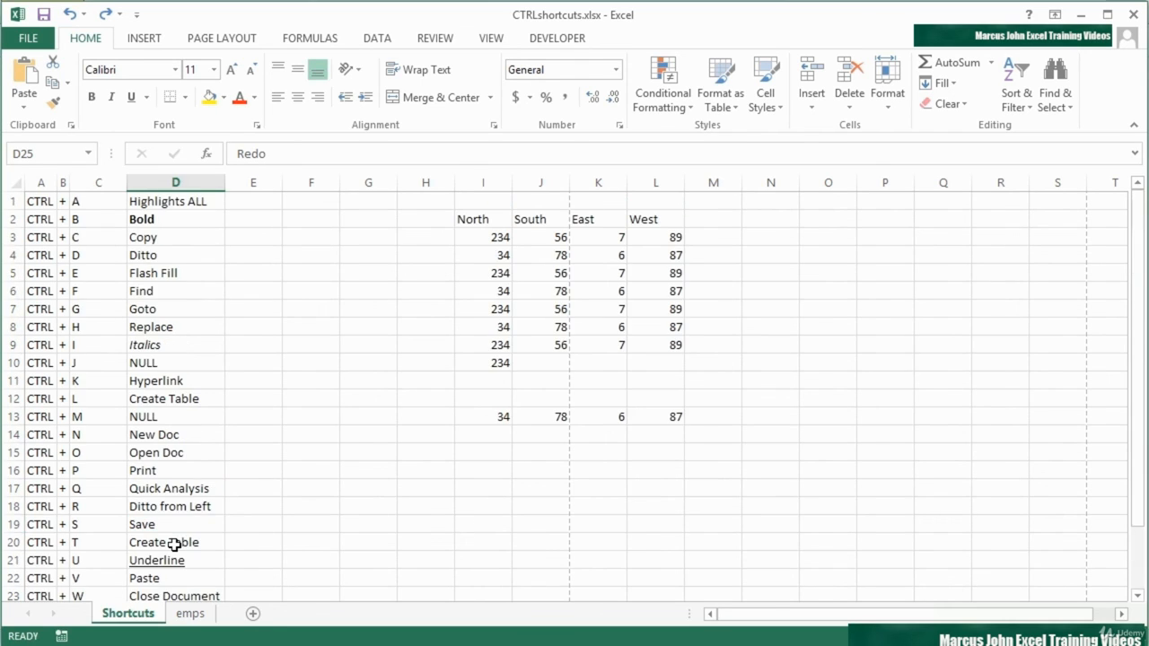
click(184, 365)
click(192, 415)
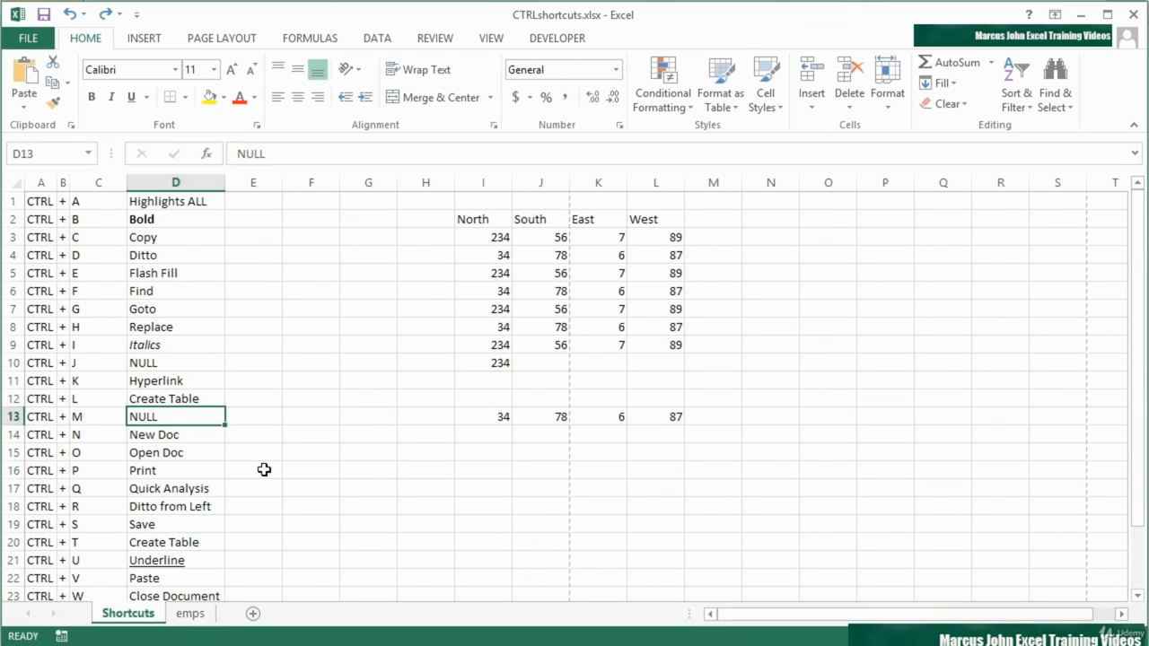